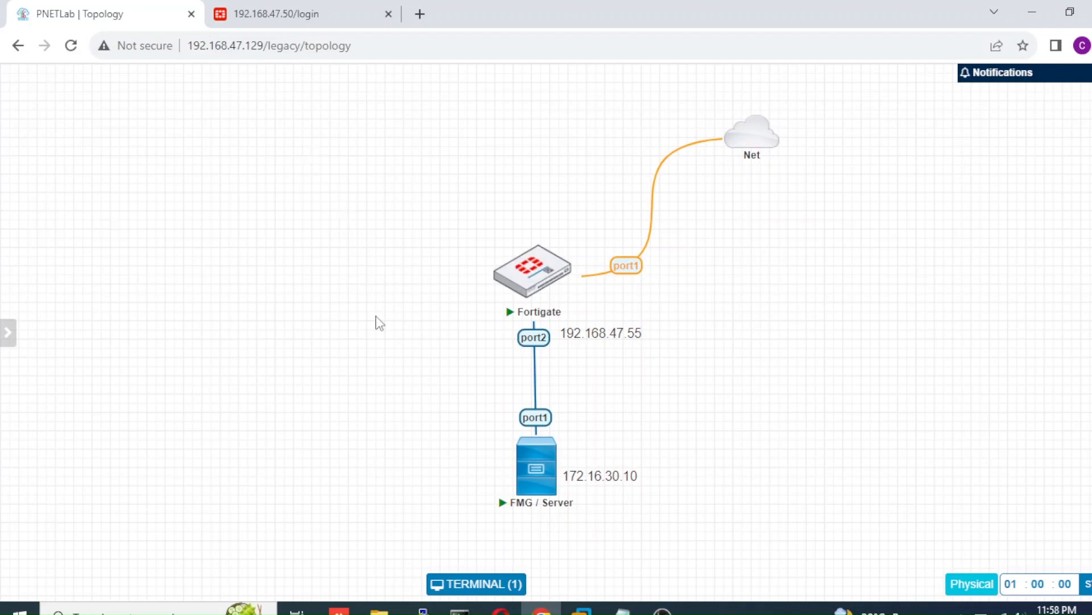
# Step: Reposition the 172.16.30.10 FMG / Server label and 192.168.47.55 Fortigate label on the topology
pyautogui.moveTo(577, 479)
pyautogui.moveTo(579, 475)
pyautogui.mouseDown()
pyautogui.moveTo(585, 467)
pyautogui.moveTo(582, 479)
pyautogui.mouseUp()
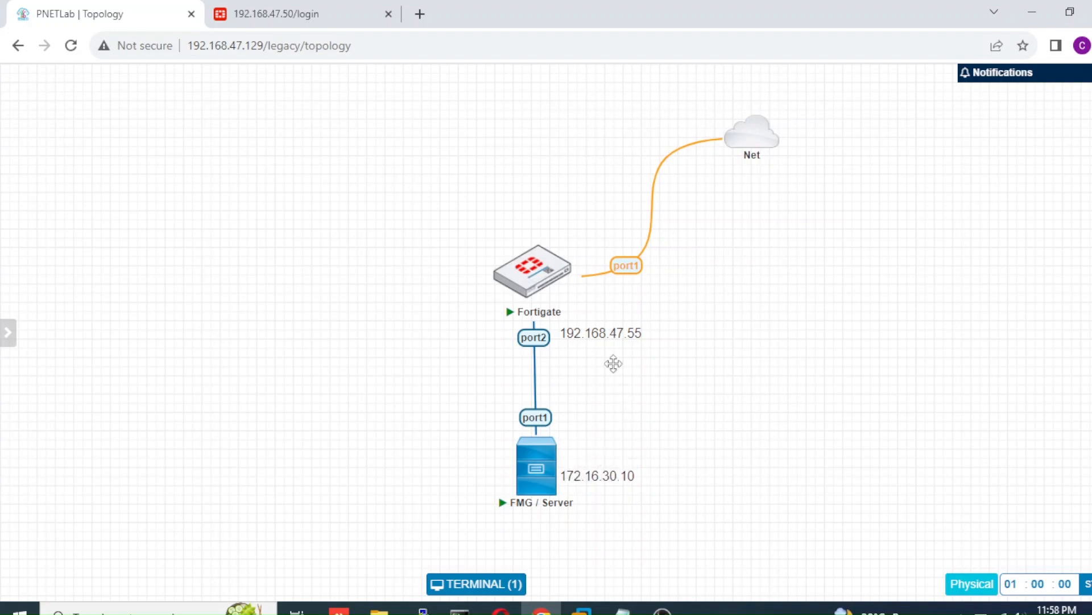
pyautogui.moveTo(606, 333)
pyautogui.mouseDown()
pyautogui.moveTo(617, 322)
pyautogui.moveTo(625, 333)
pyautogui.moveTo(610, 325)
pyautogui.mouseUp()
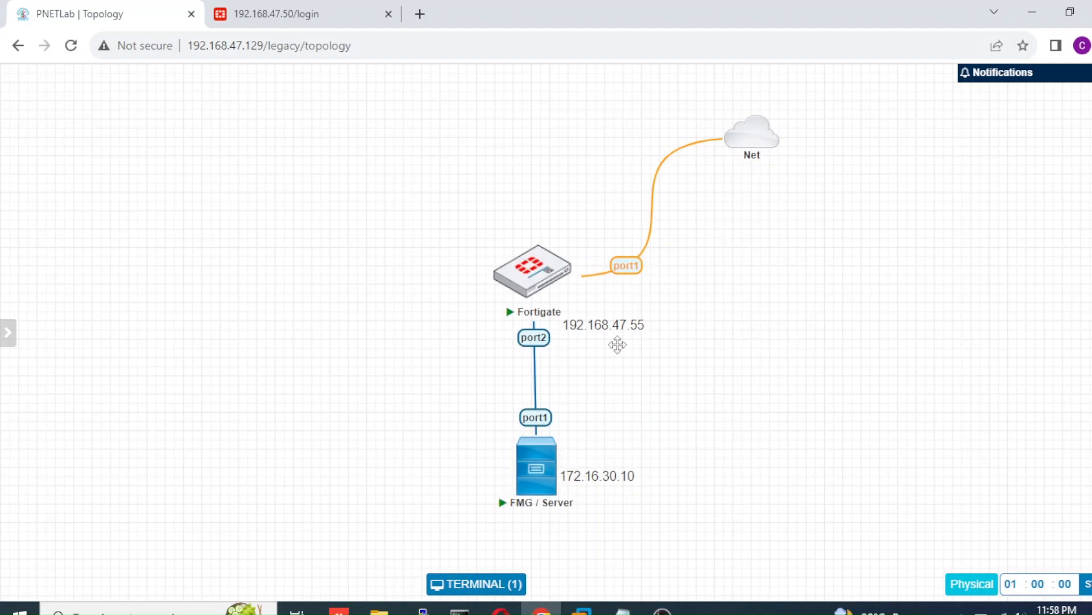
pyautogui.moveTo(615, 336); pyautogui.dragTo(614, 344)
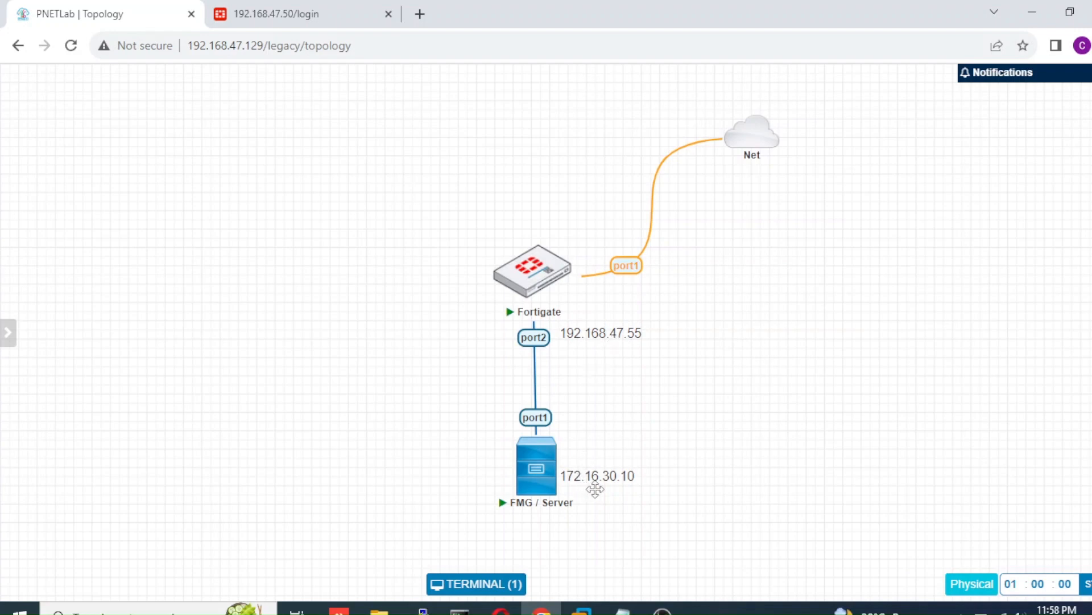
pyautogui.moveTo(619, 335)
pyautogui.mouseDown()
pyautogui.moveTo(626, 357)
pyautogui.moveTo(622, 324)
pyautogui.moveTo(622, 339)
pyautogui.mouseUp()
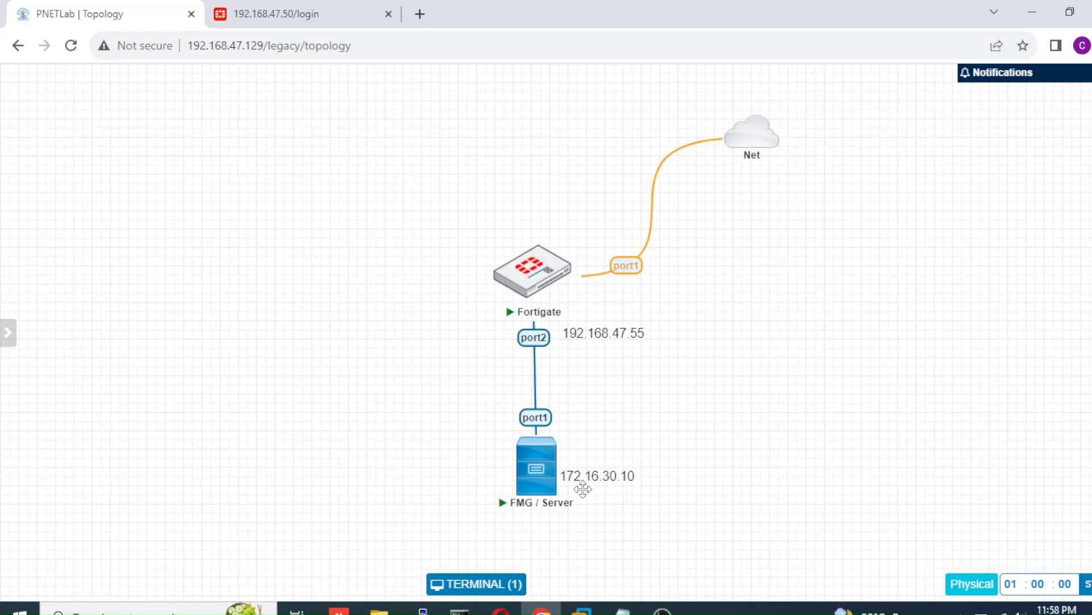
# Step: Log in to the NSE-Channel FortiGate with the admin credentials and go to Network > Interfaces
pyautogui.click(299, 14)
pyautogui.write('admin')
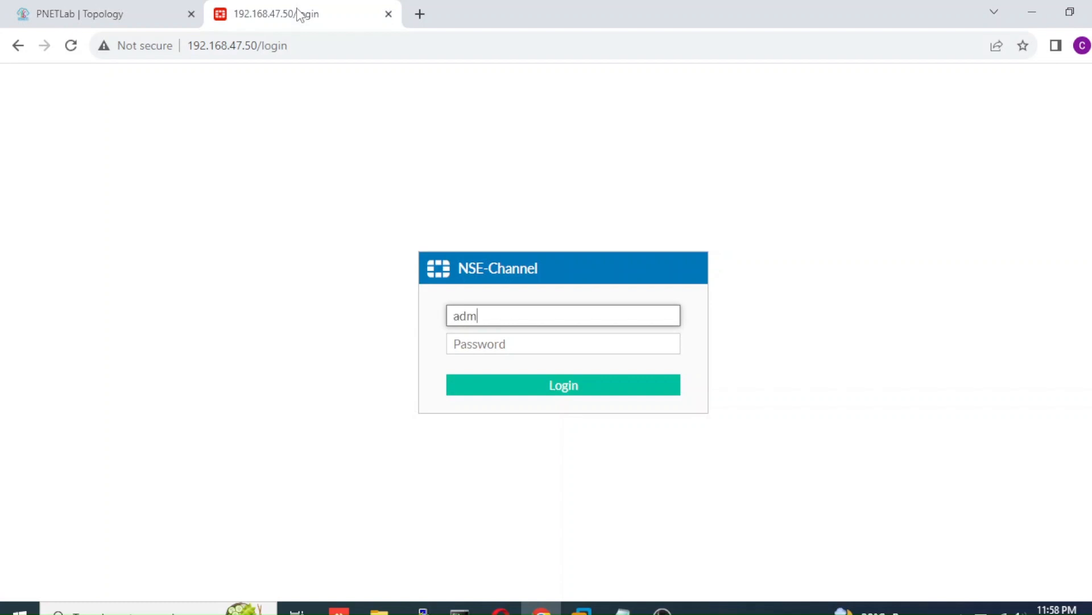
pyautogui.press('Tab')
pyautogui.write('admin')
pyautogui.press('Return')
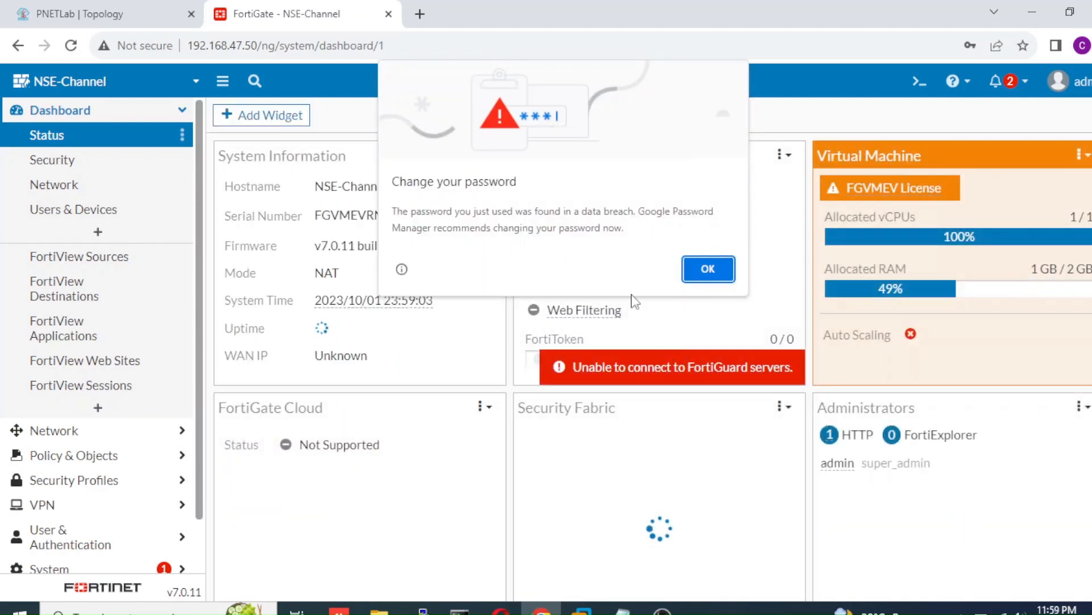
pyautogui.click(705, 270)
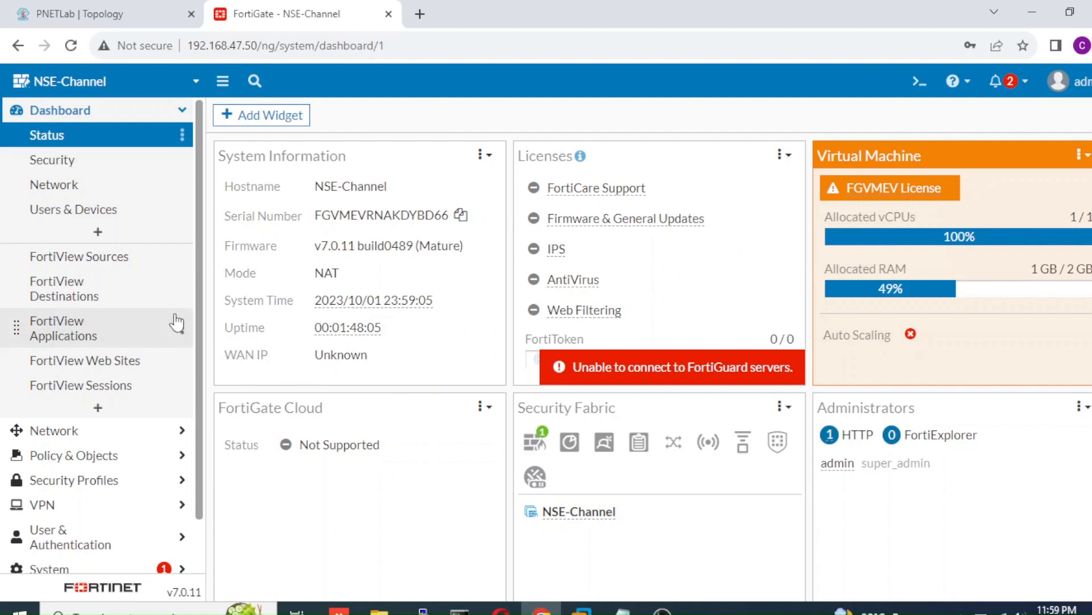
pyautogui.click(139, 432)
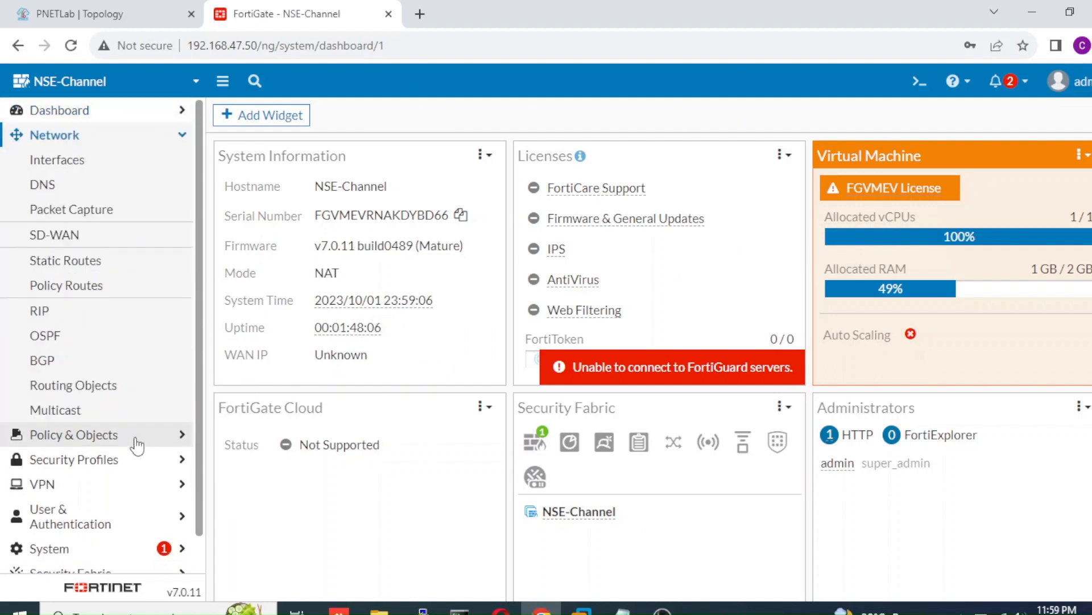
pyautogui.click(136, 163)
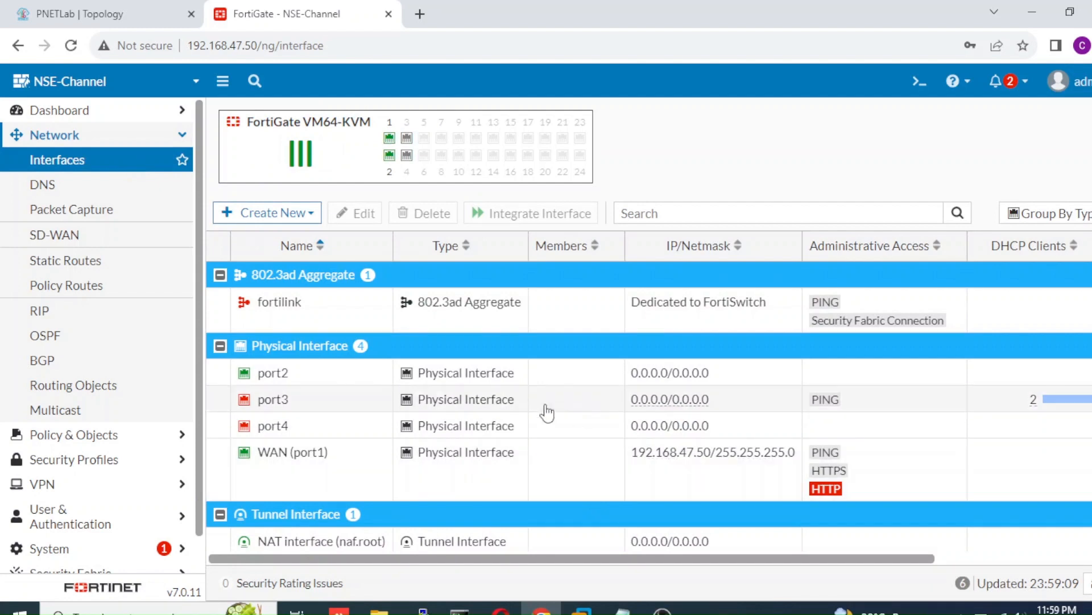
# Step: Configure port2 with alias Server, DMZ role, 172.16.30.1/24 and PING access, and save it
pyautogui.doubleClick(530, 381)
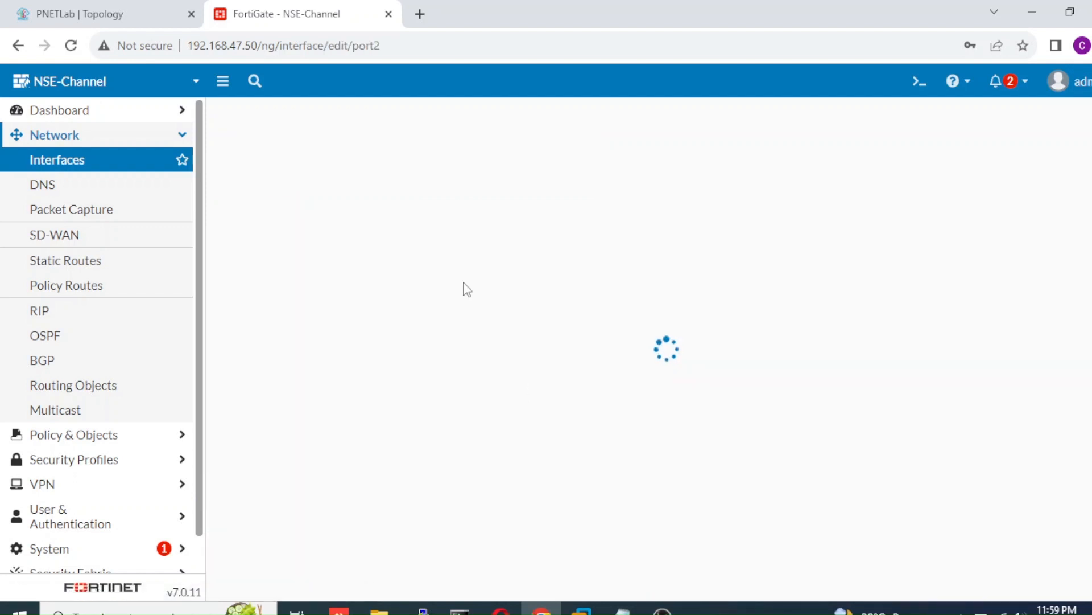
pyautogui.click(438, 177)
pyautogui.write('Server')
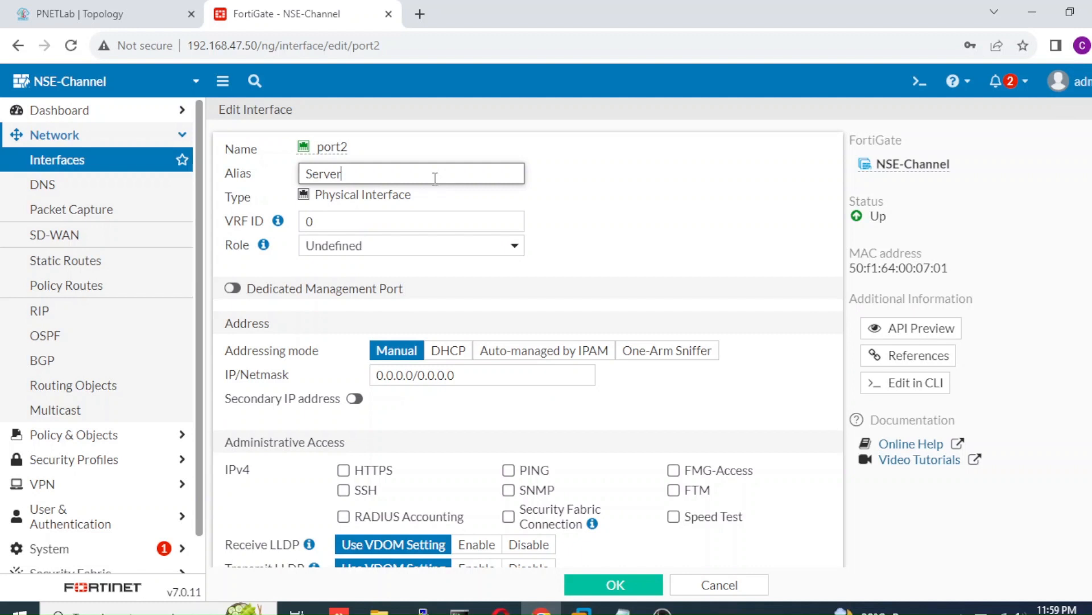
pyautogui.click(403, 255)
pyautogui.click(359, 299)
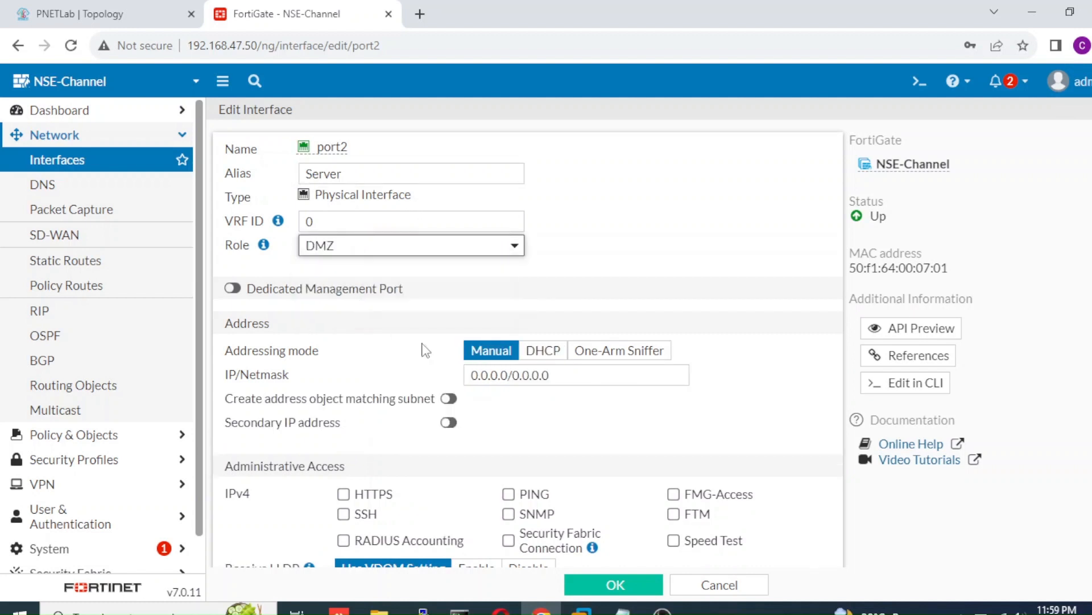
pyautogui.tripleClick(567, 377)
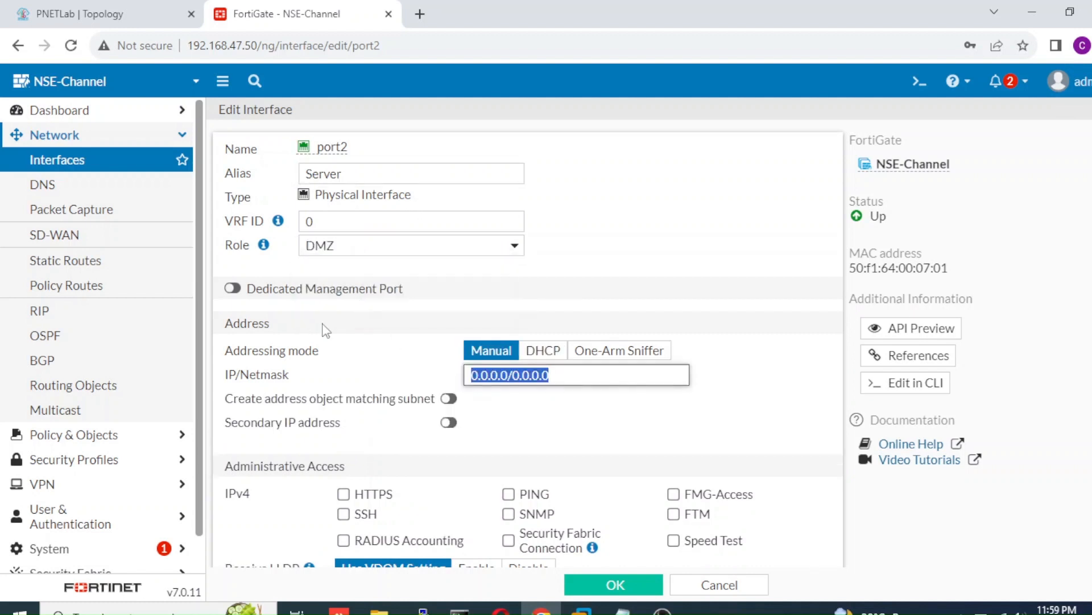
pyautogui.write('172.16.3')
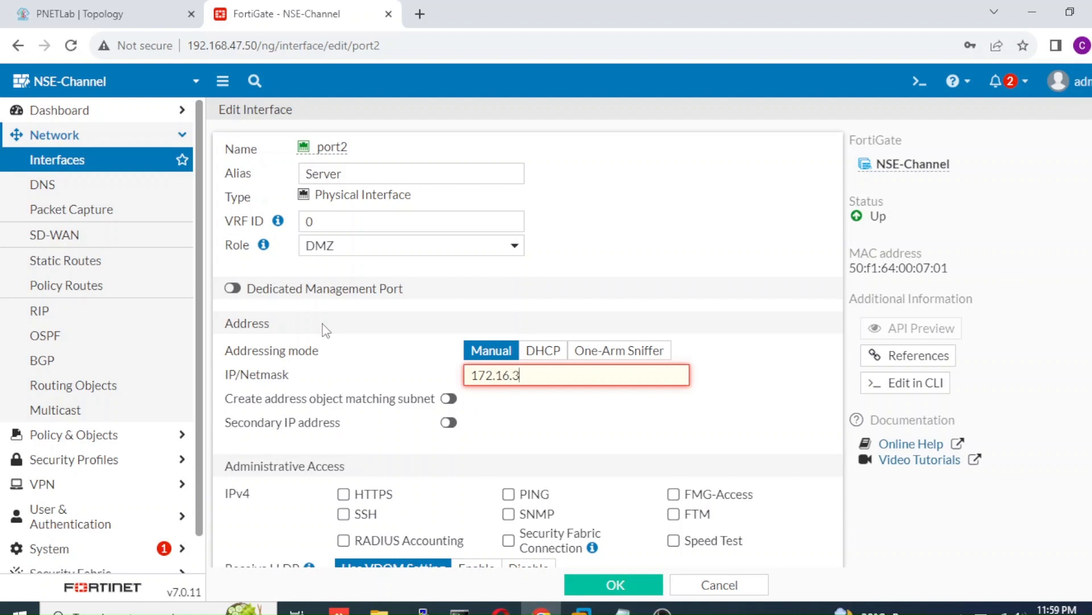
pyautogui.write('0.1/24')
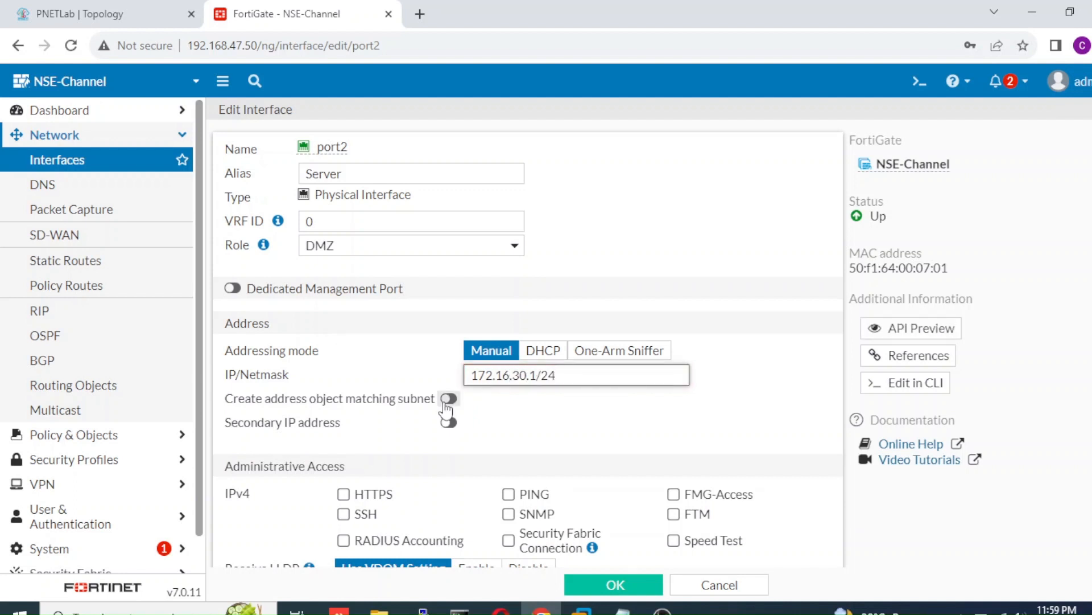
pyautogui.click(508, 494)
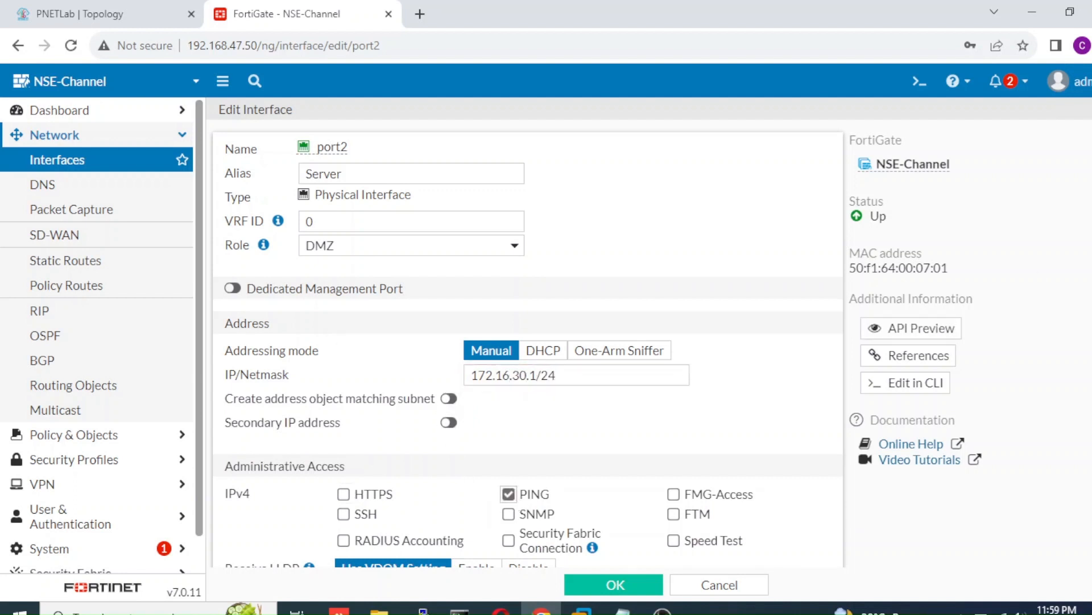
pyautogui.scroll(-5, 667, 418)
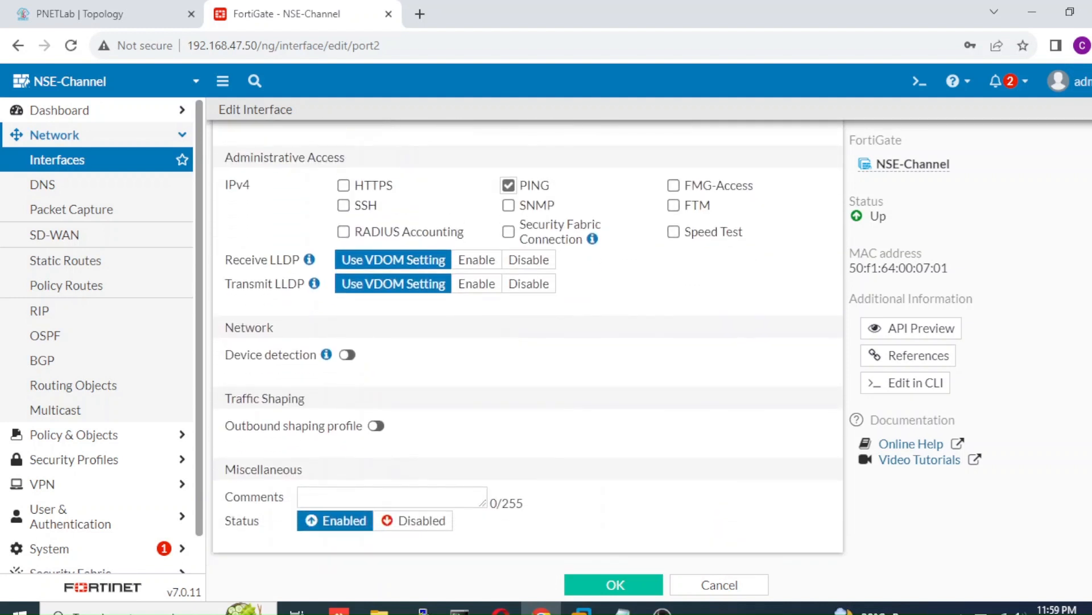
pyautogui.click(619, 587)
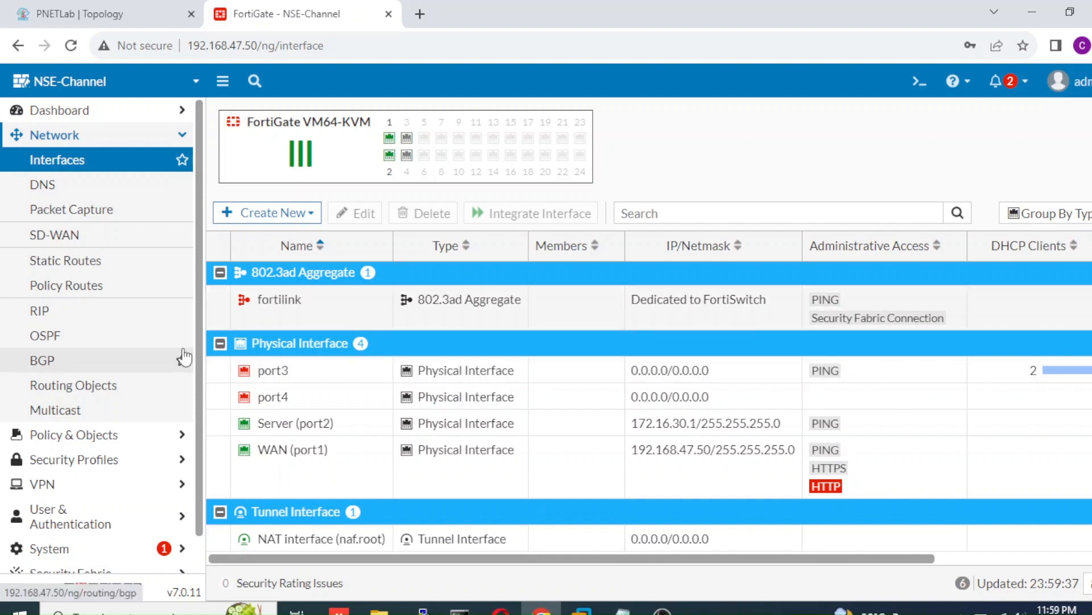
# Step: Enable Web Application Firewall under System > Feature Visibility and apply the change
pyautogui.scroll(-2, 188, 393)
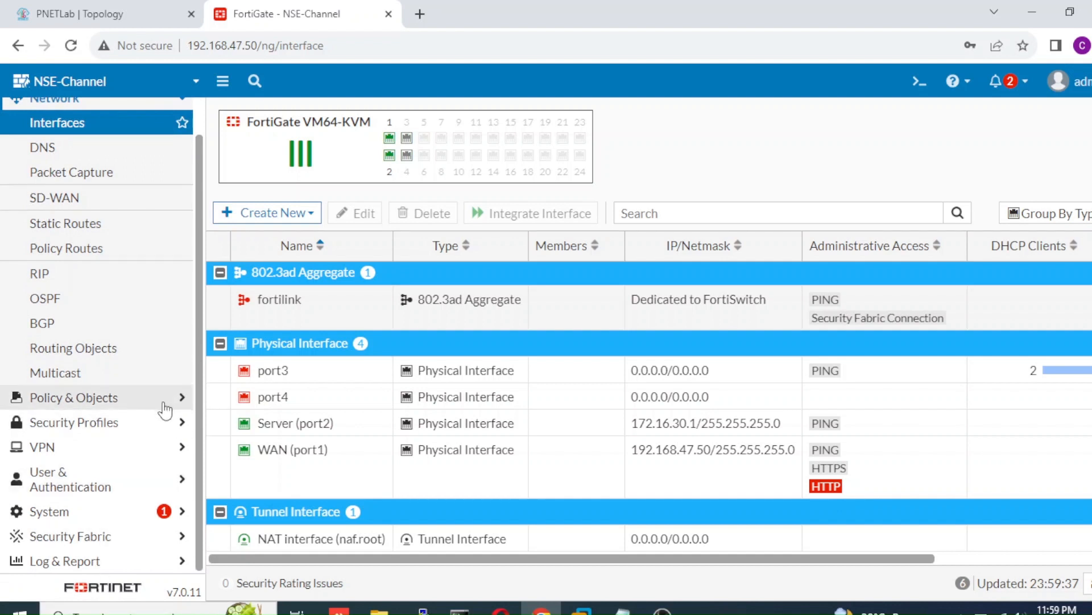
pyautogui.click(107, 510)
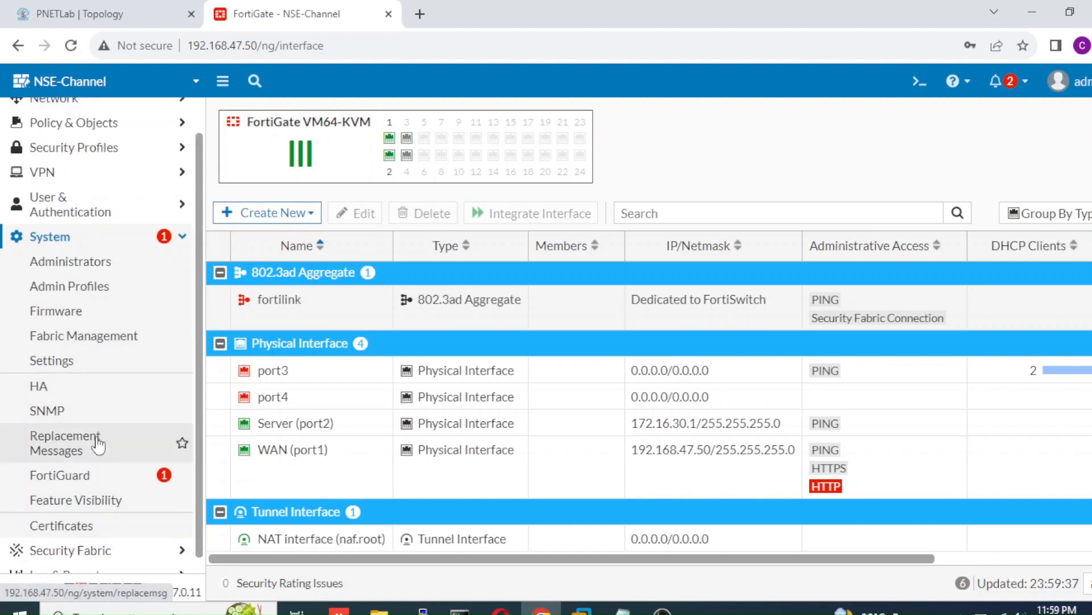
pyautogui.click(101, 506)
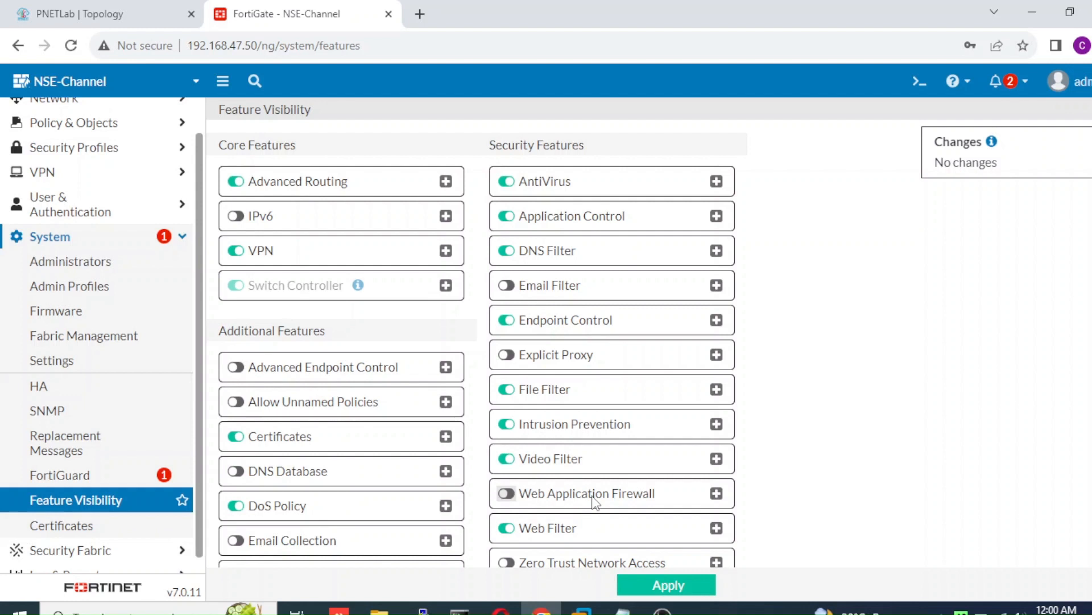
pyautogui.click(512, 495)
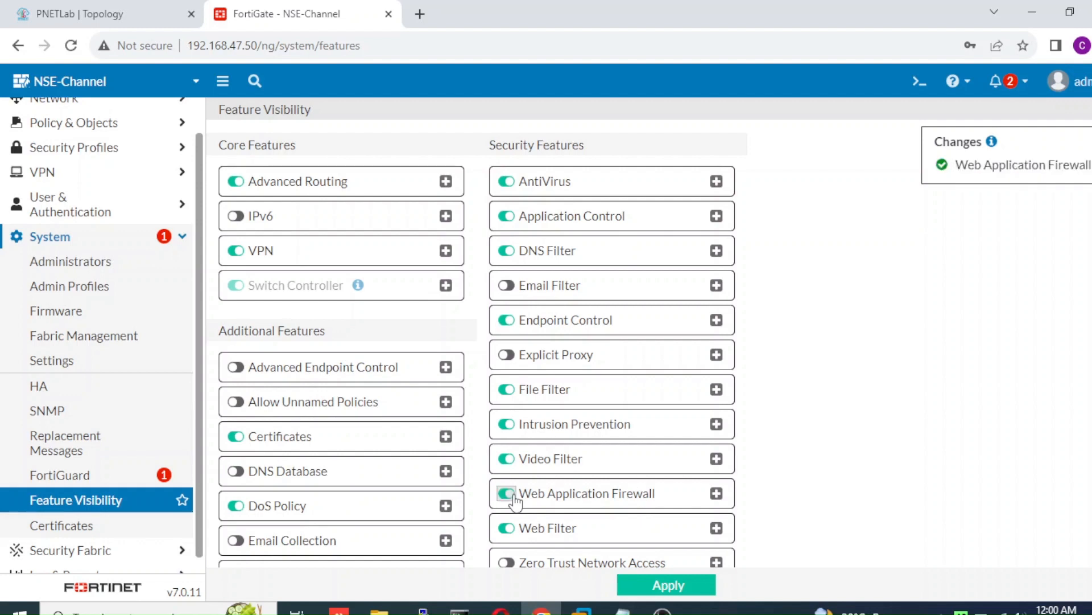
pyautogui.click(666, 586)
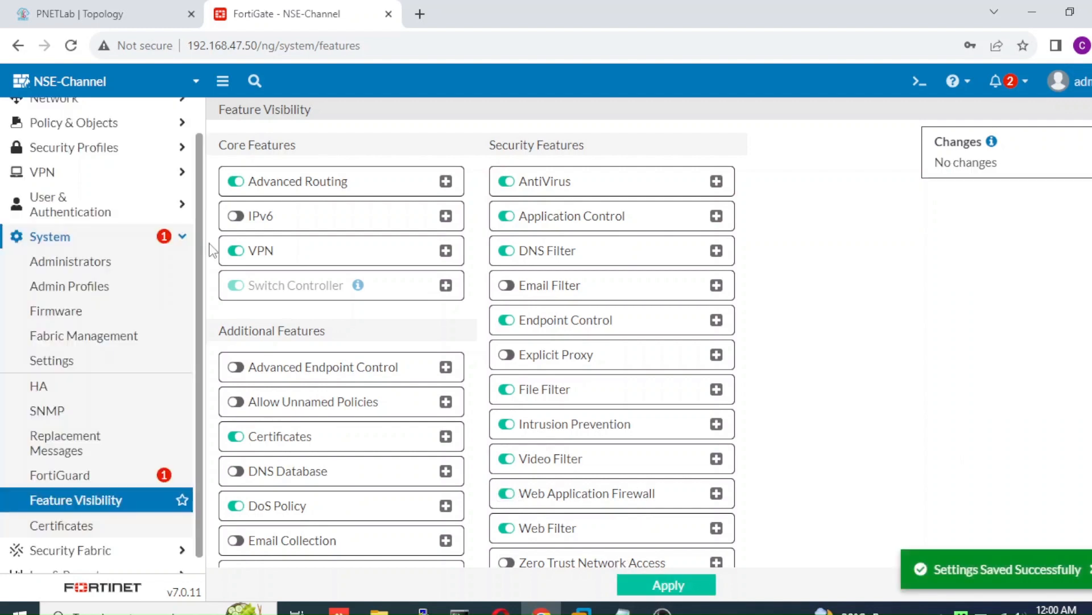
# Step: Expand the Security Profiles and Policy & Objects menus
pyautogui.click(147, 152)
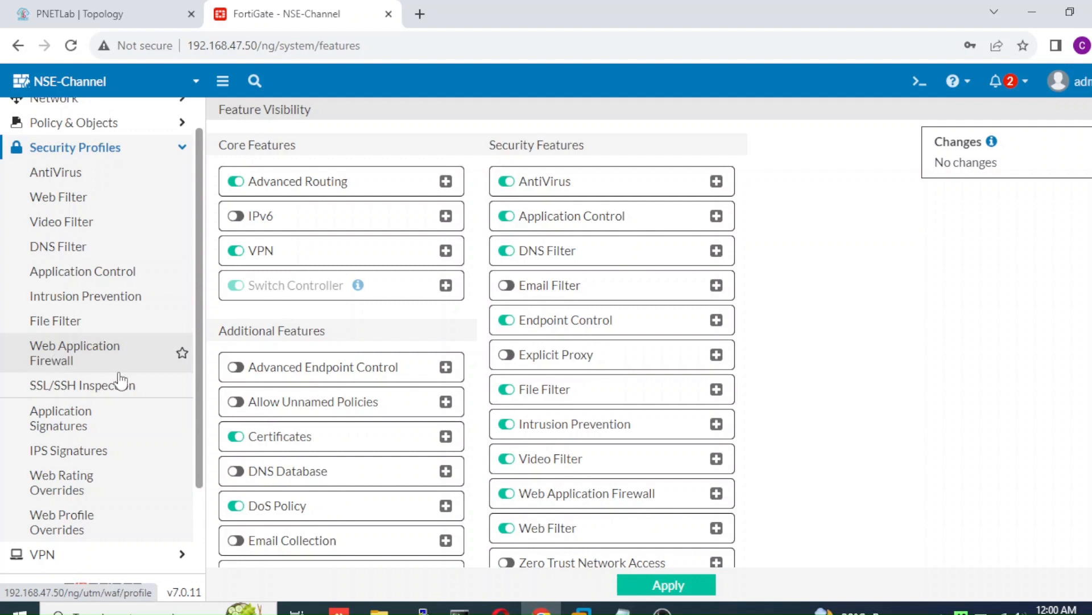
pyautogui.scroll(-1, 196, 433)
pyautogui.scroll(3, 196, 432)
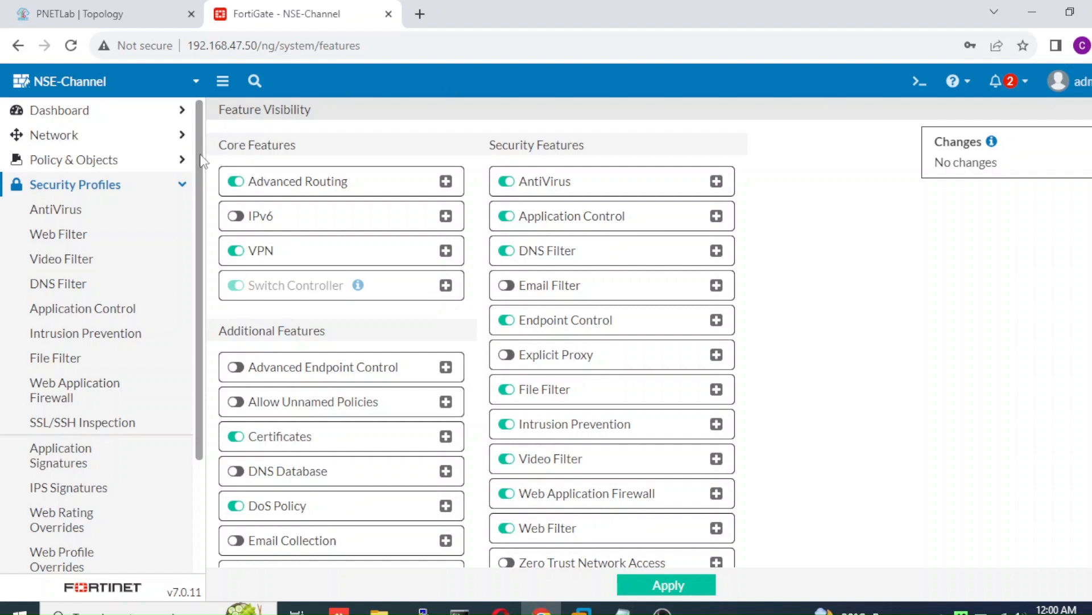
pyautogui.click(164, 160)
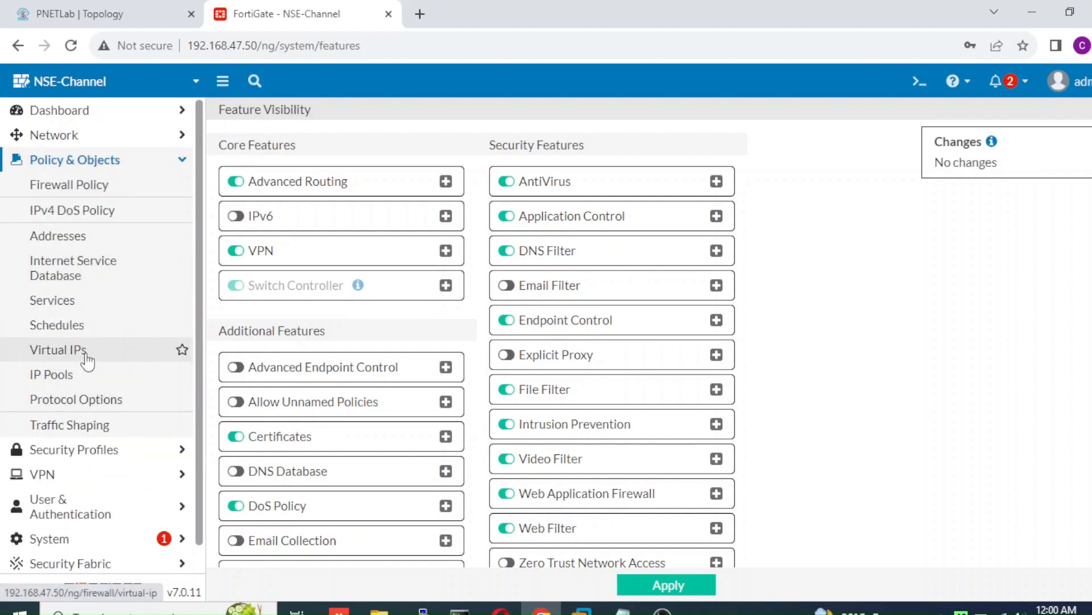
# Step: Create virtual IP DNAT-SERVER mapping external 192.168.47.55 to internal 172.16.30.10
pyautogui.click(86, 359)
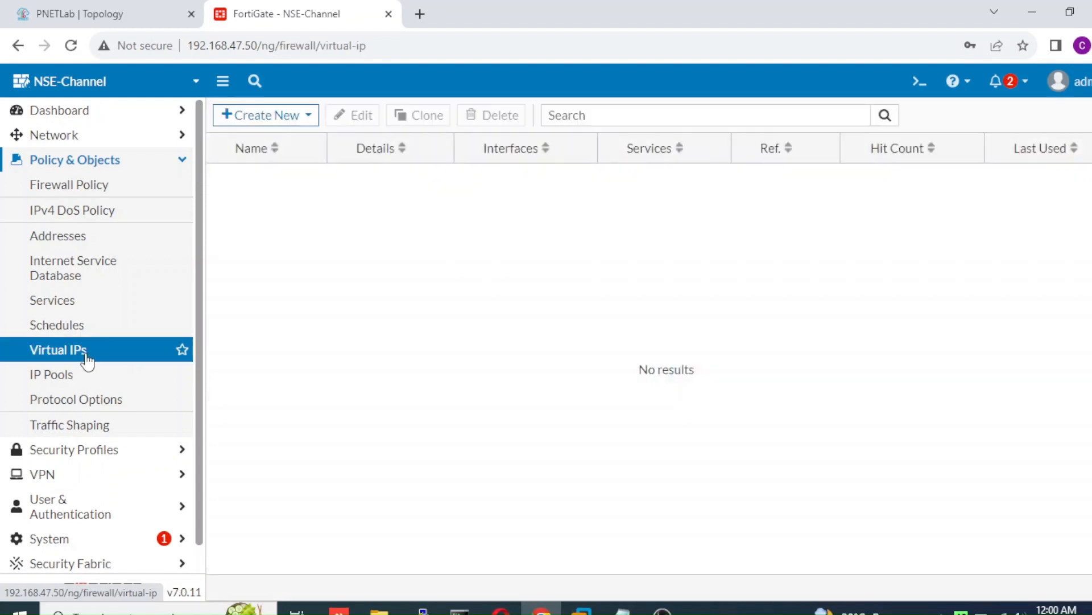
pyautogui.click(286, 117)
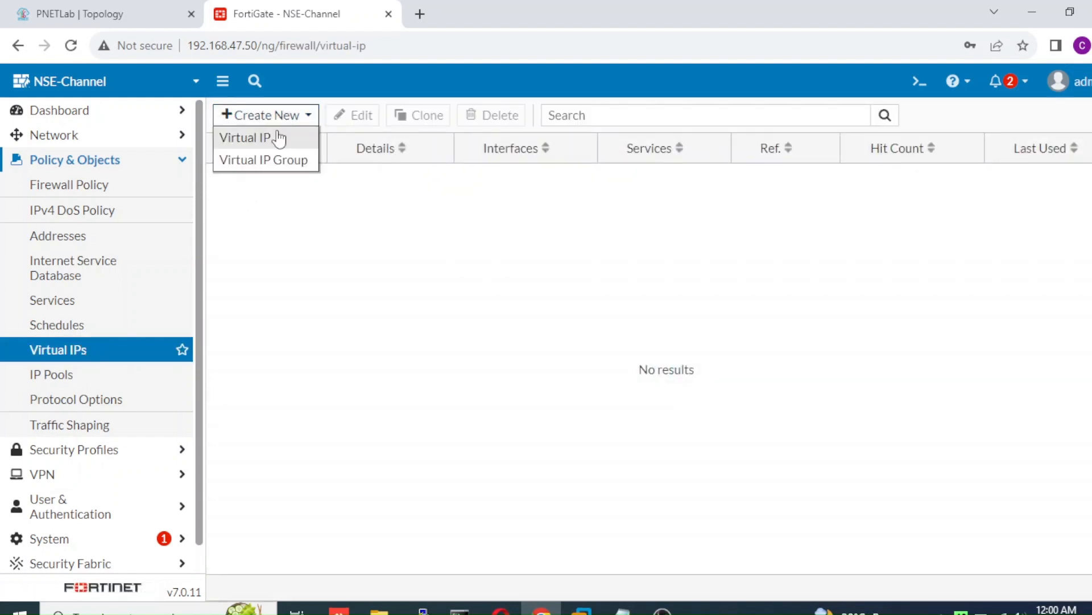
pyautogui.click(280, 136)
pyautogui.click(329, 173)
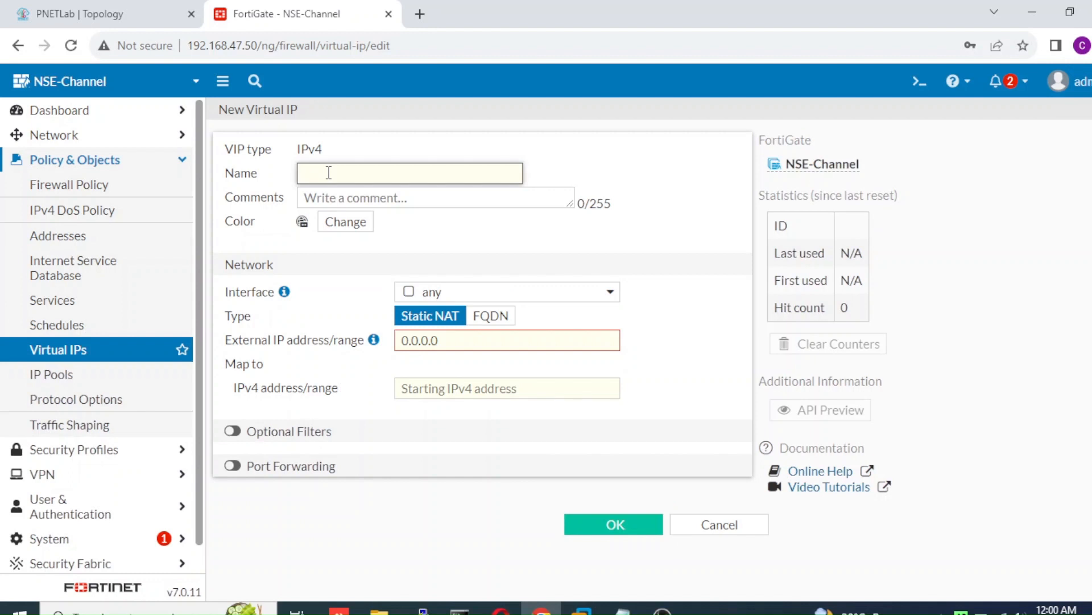
pyautogui.write('DNAT-SERVER')
pyautogui.click(437, 339)
pyautogui.moveTo(437, 339); pyautogui.dragTo(341, 316)
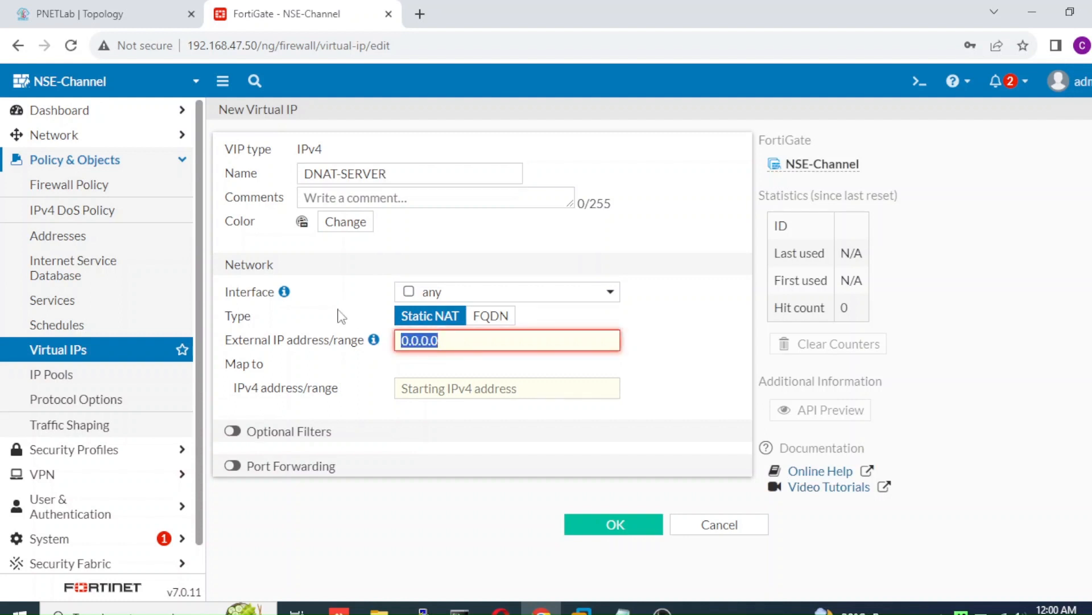
pyautogui.write('2')
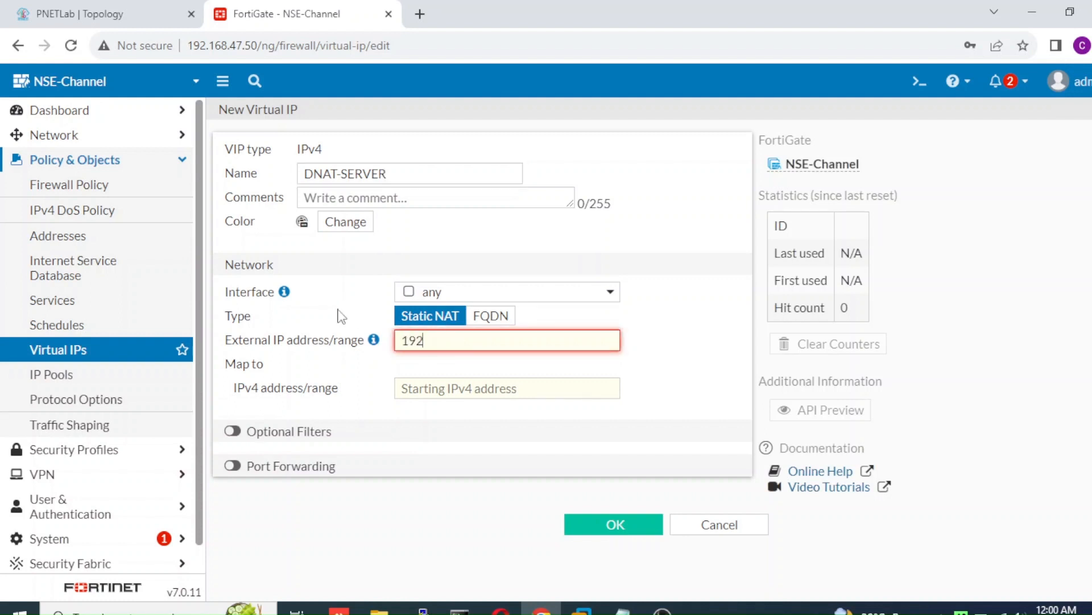
pyautogui.write('.168.47.55')
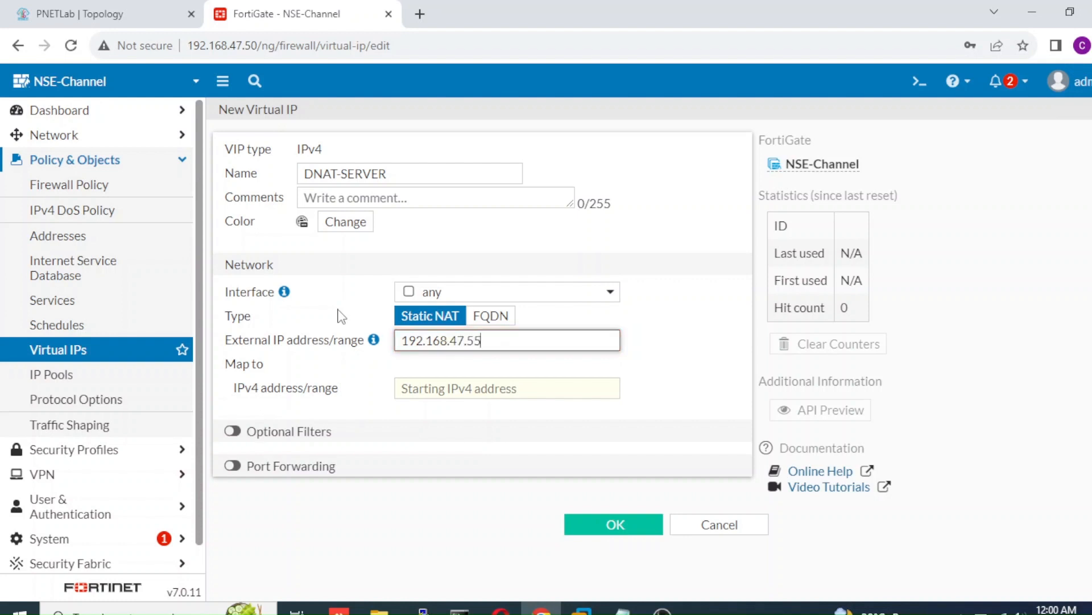
pyautogui.press('Tab')
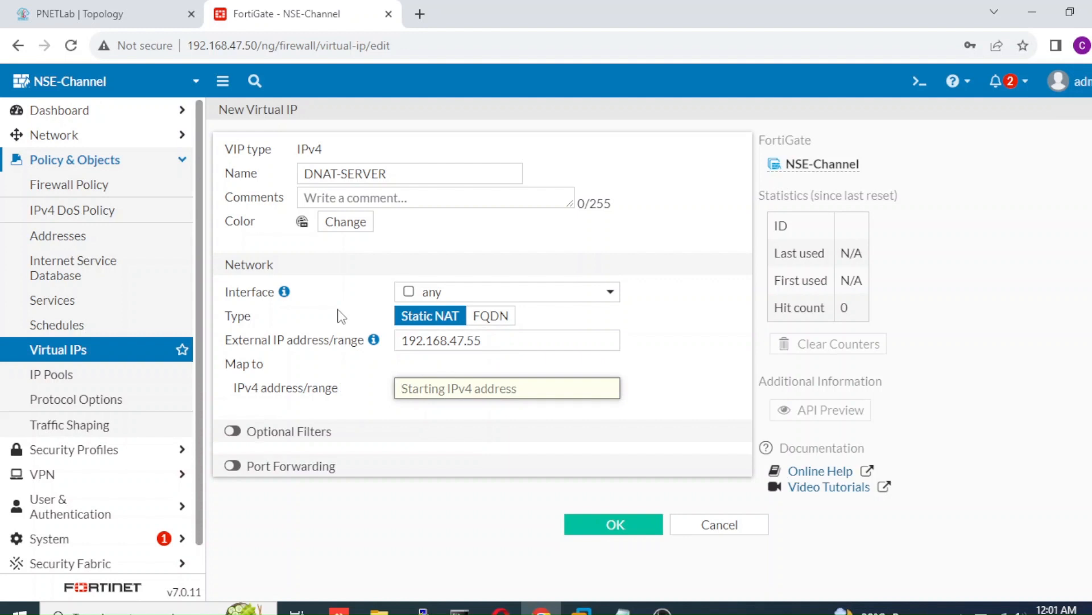
pyautogui.write('172')
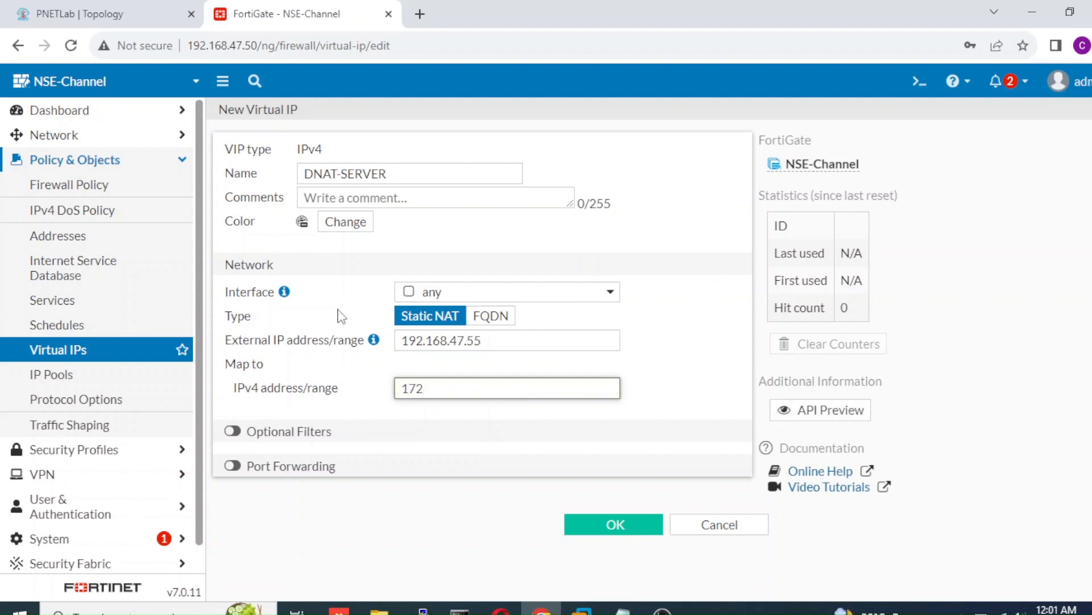
pyautogui.write('.16.30.10')
pyautogui.click(592, 528)
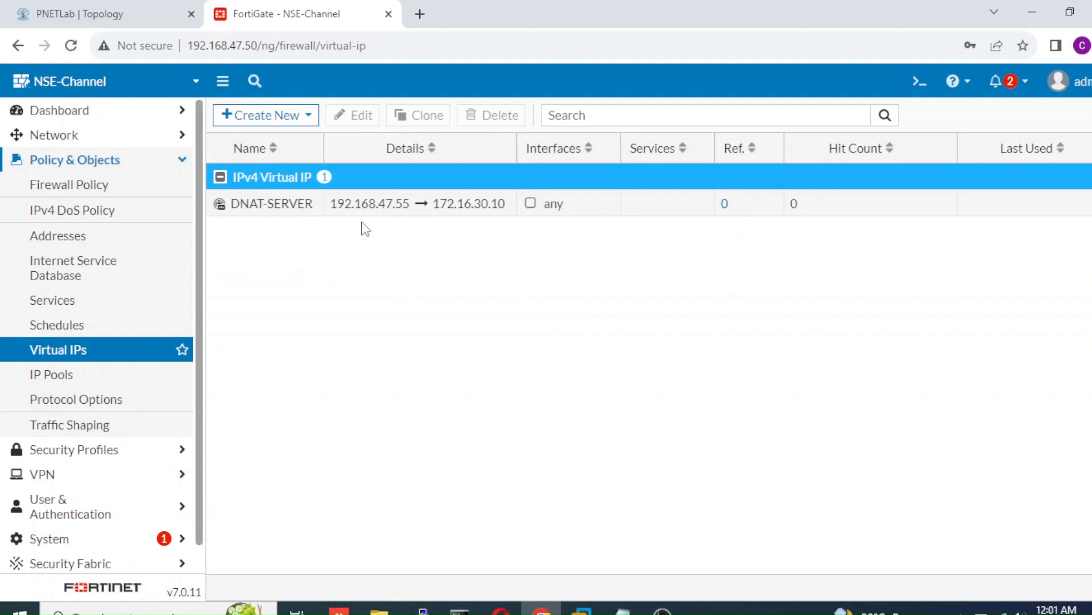
# Step: Start a new firewall policy 'Acces to Webserver' from WAN (port1) to Server (port2)
pyautogui.click(102, 192)
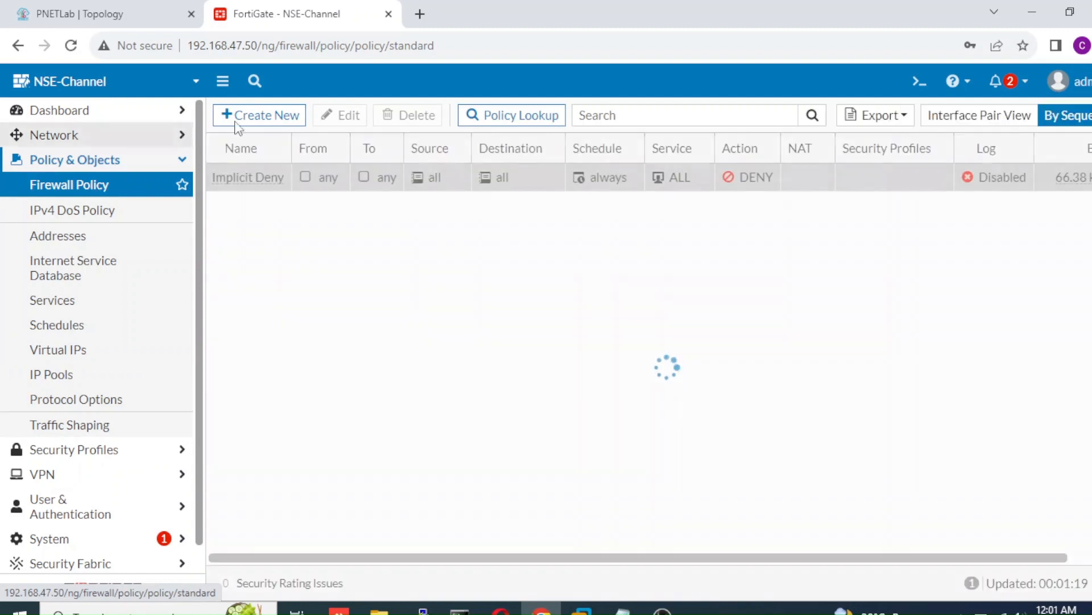
pyautogui.click(265, 113)
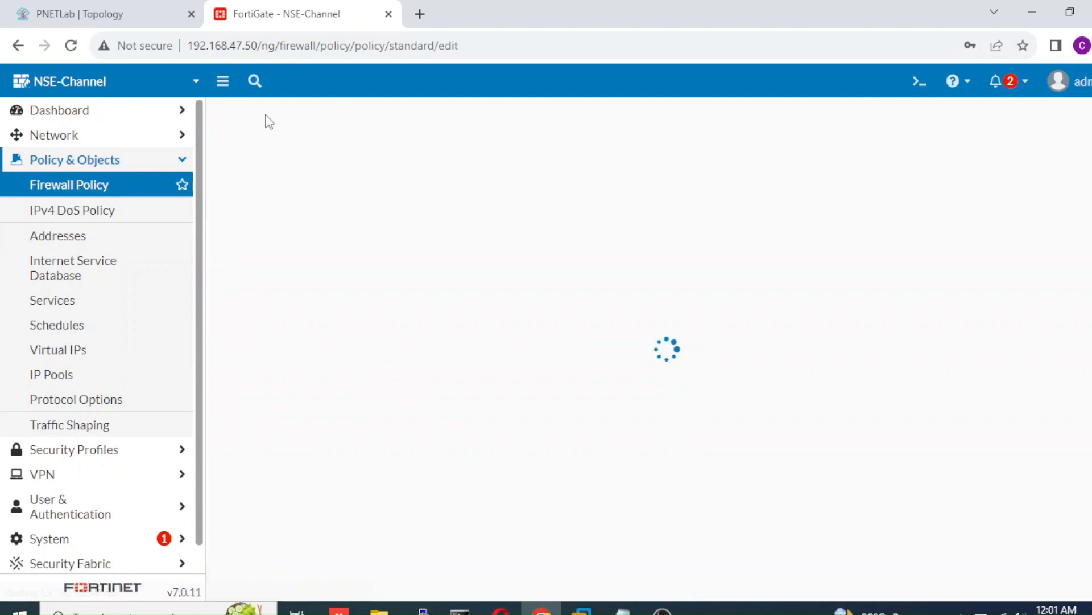
pyautogui.click(403, 169)
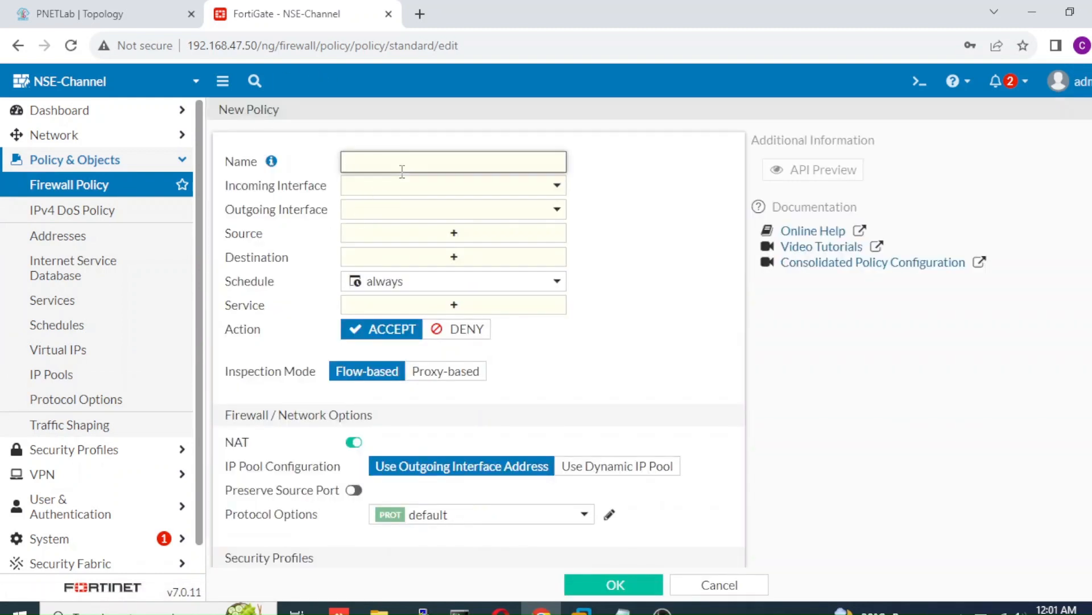
pyautogui.write('Acces to Webserver')
pyautogui.click(396, 190)
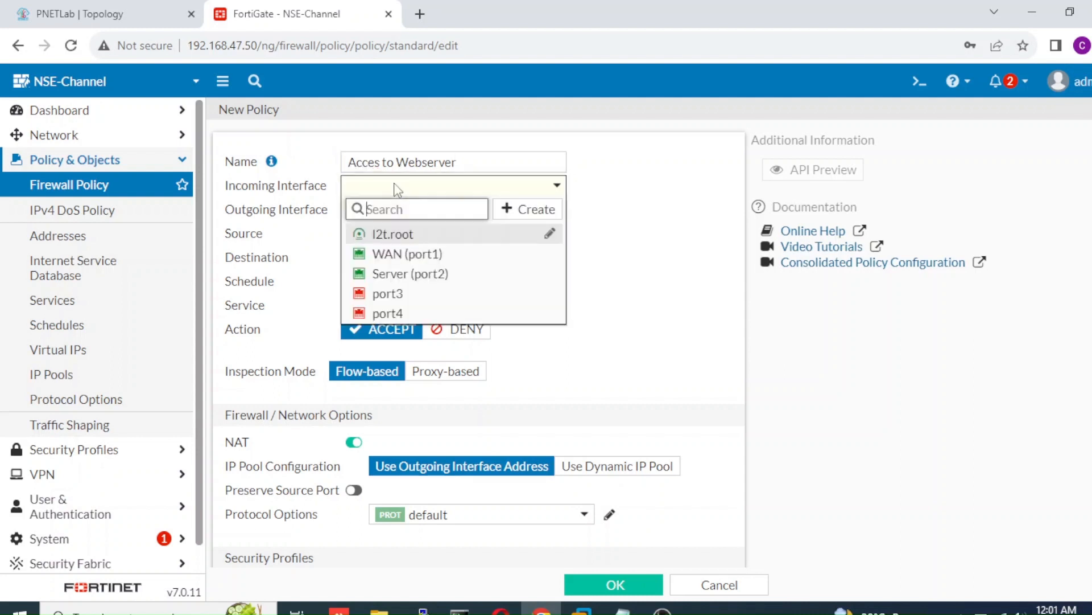
pyautogui.click(391, 254)
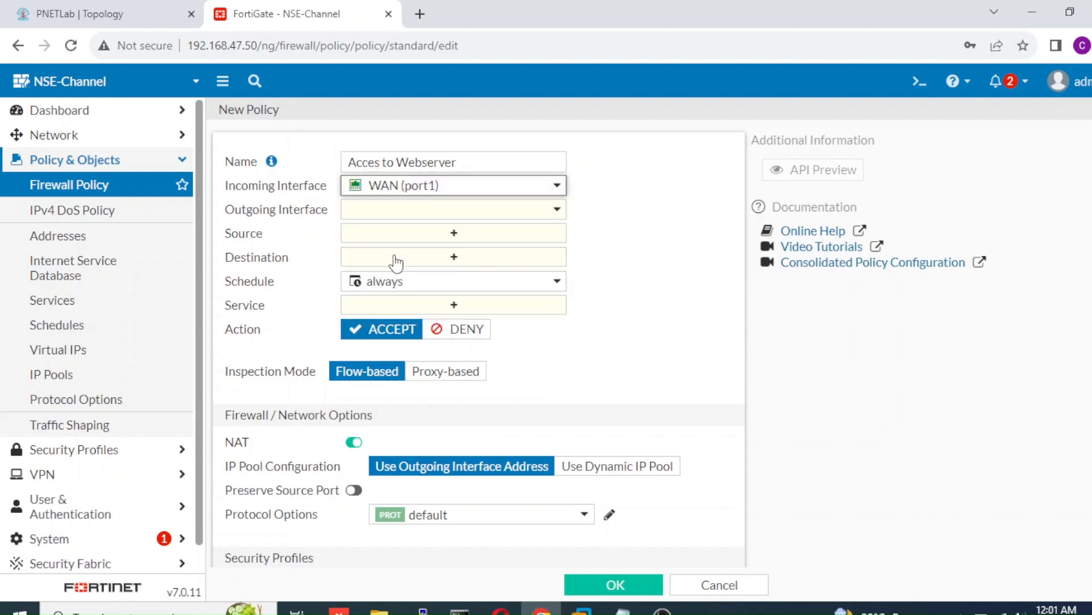
pyautogui.click(432, 215)
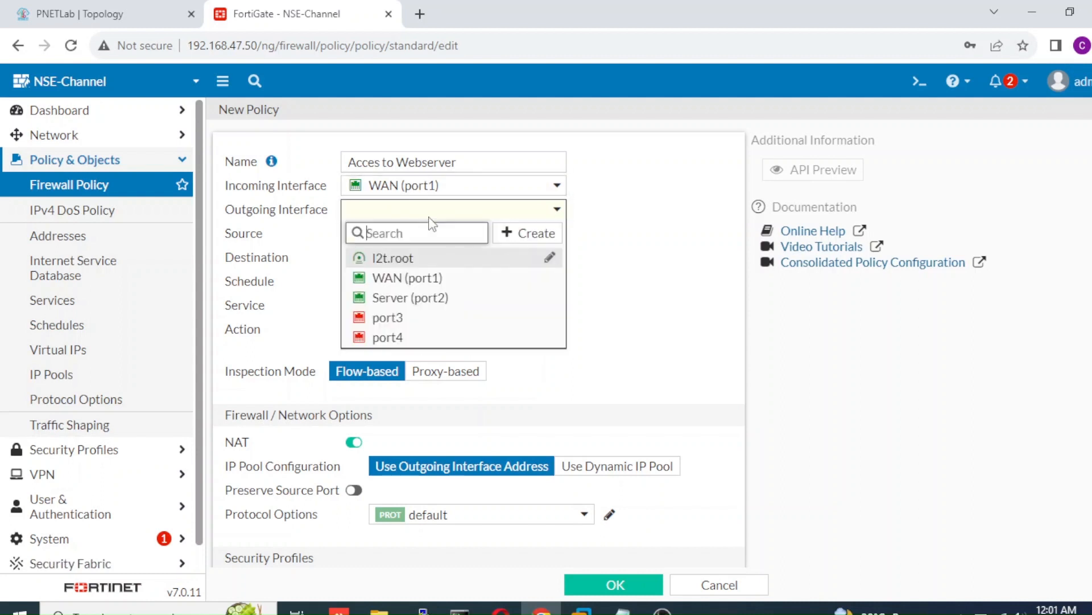
pyautogui.click(402, 302)
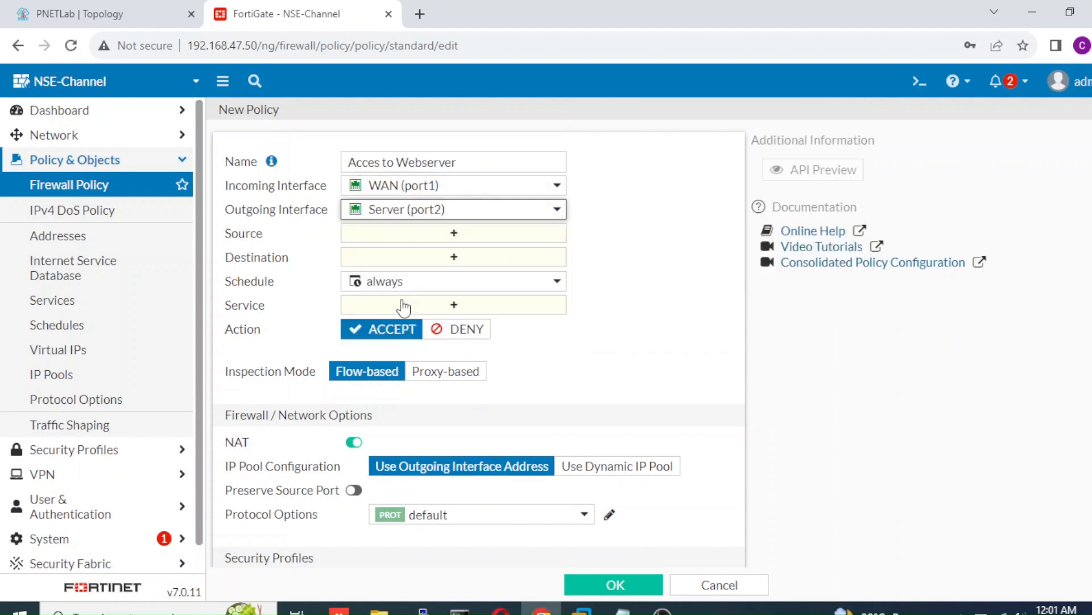
# Step: Set source all, destination DNAT-SERVER, service ALL, log all sessions, and save the policy
pyautogui.click(462, 238)
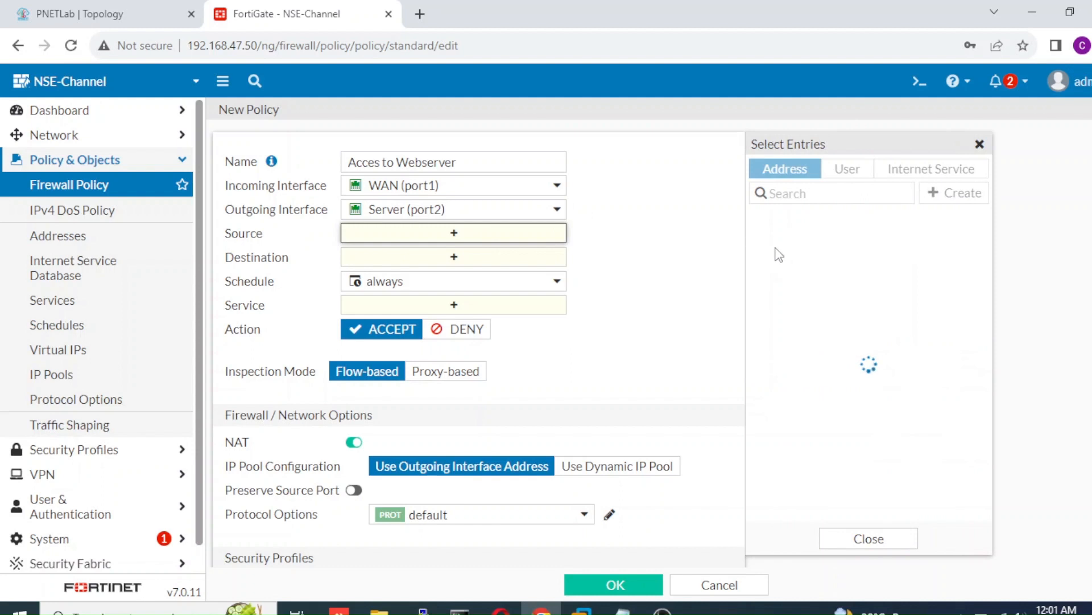
pyautogui.click(795, 244)
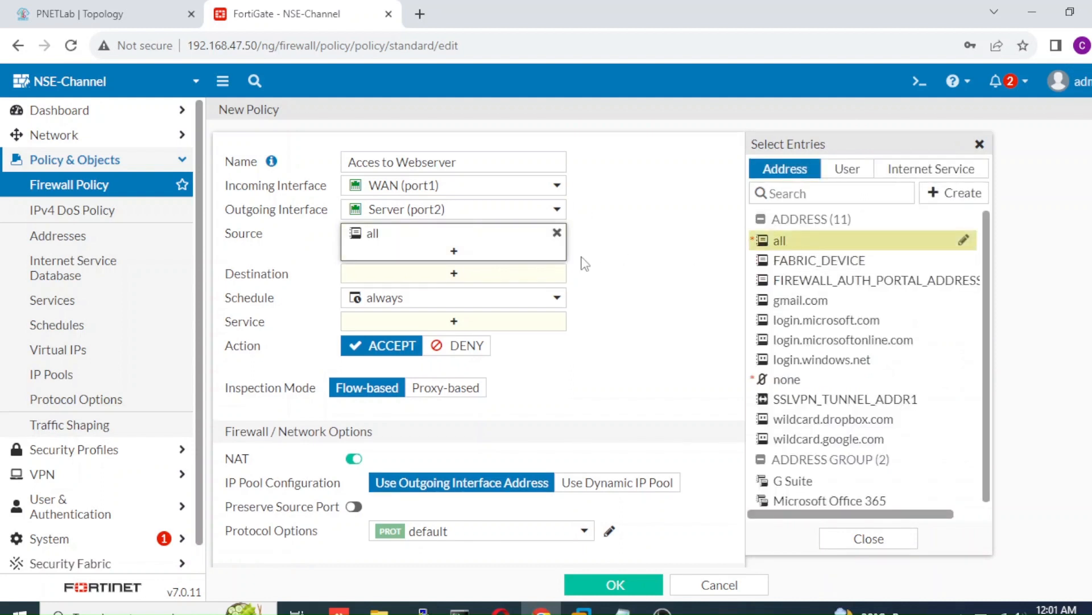
pyautogui.click(520, 286)
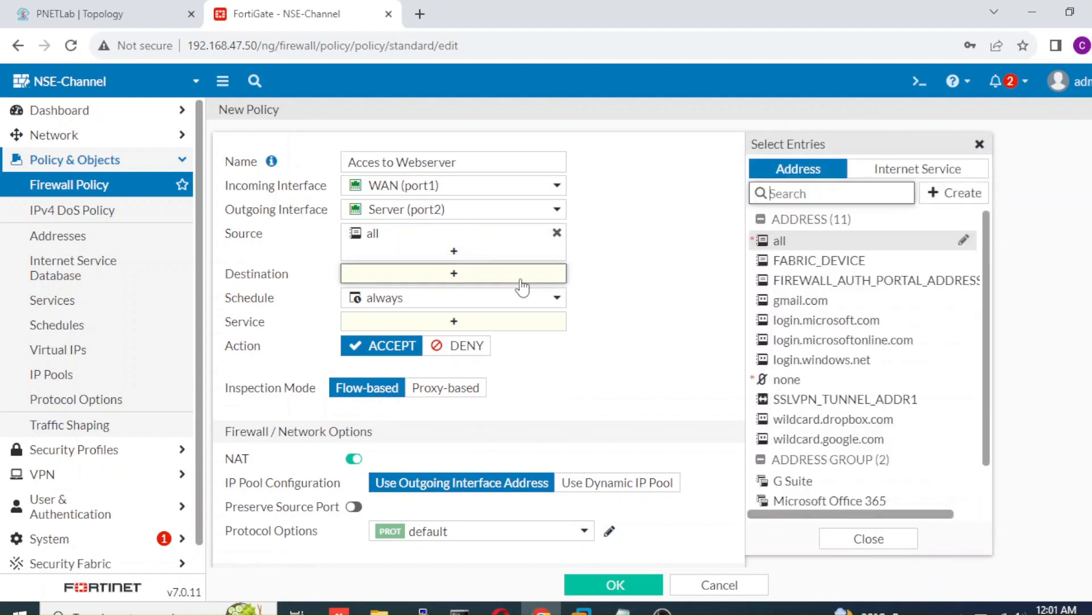
pyautogui.scroll(-2, 987, 364)
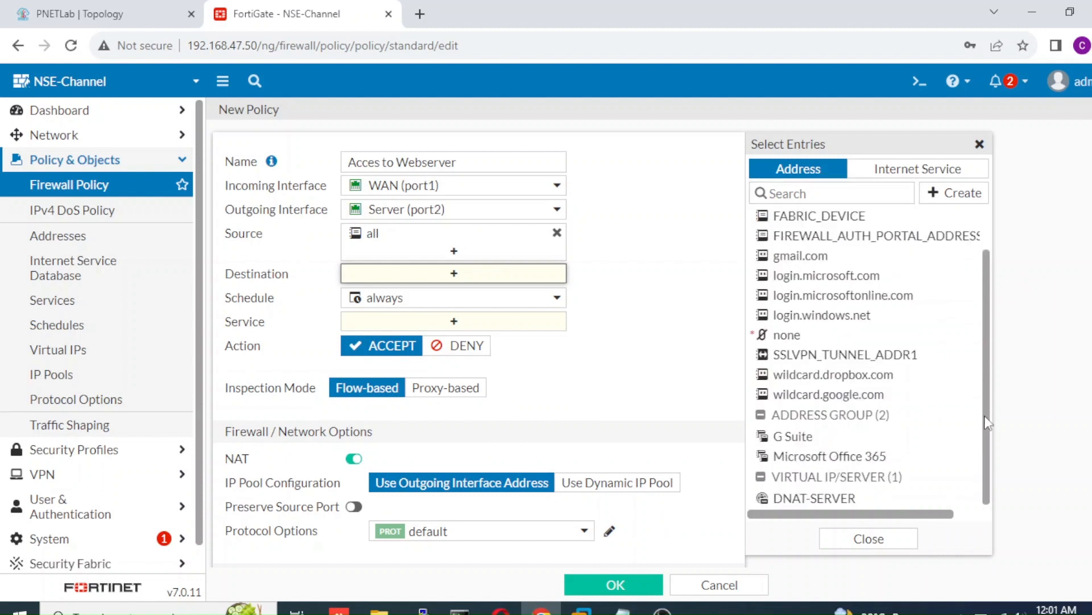
pyautogui.click(812, 499)
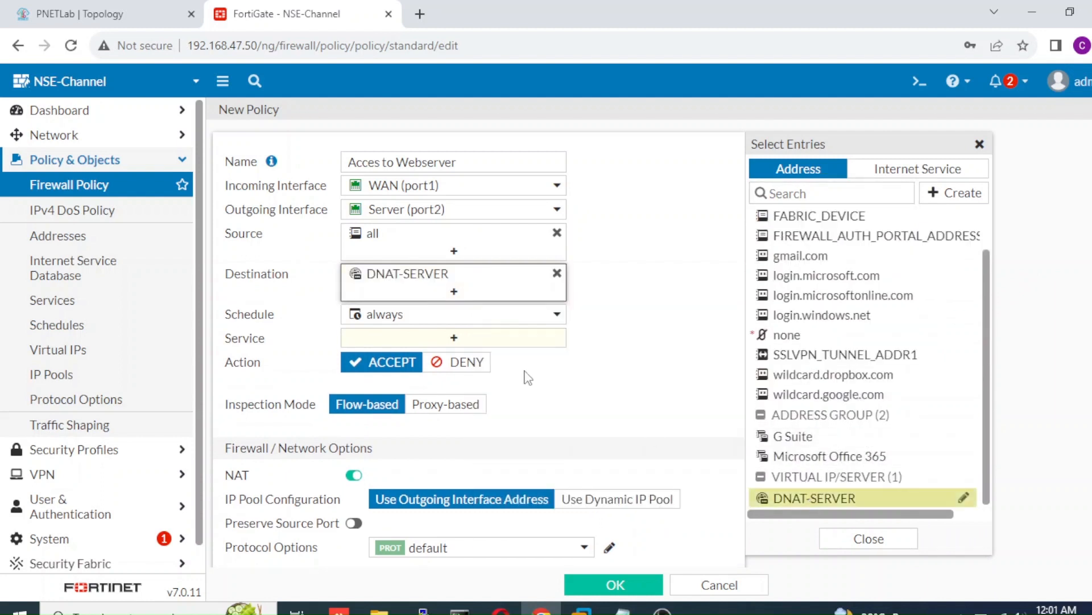
pyautogui.click(521, 350)
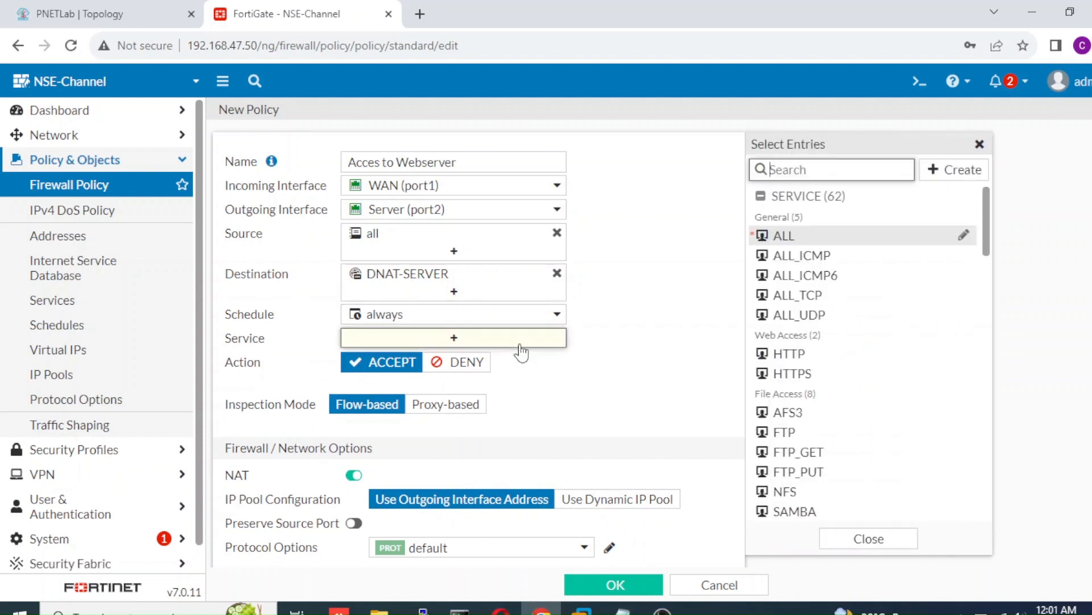
pyautogui.click(790, 240)
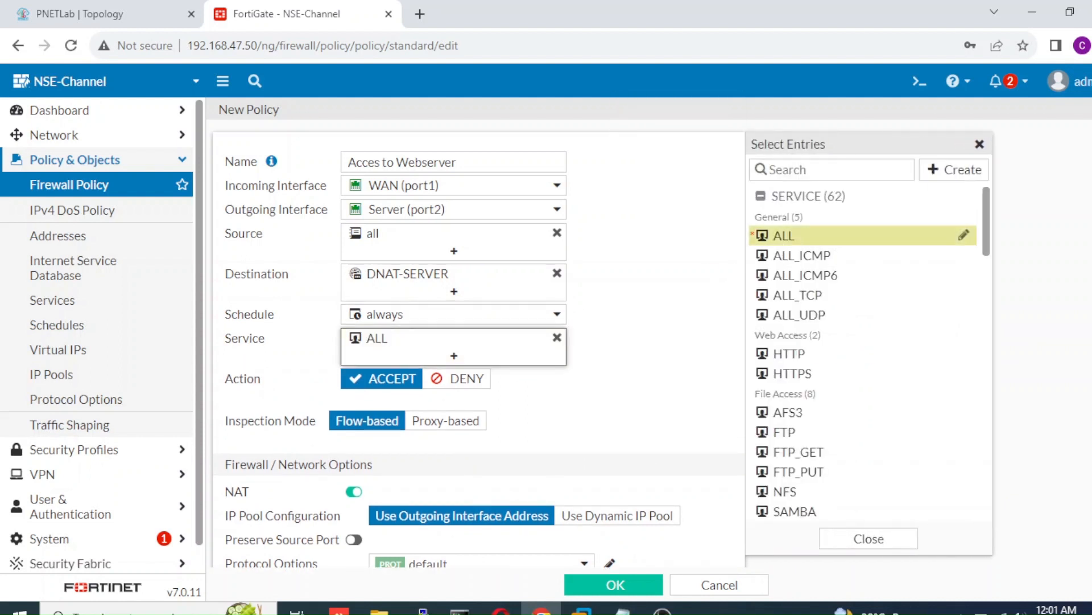
pyautogui.scroll(-6, 478, 341)
pyautogui.scroll(3, 478, 341)
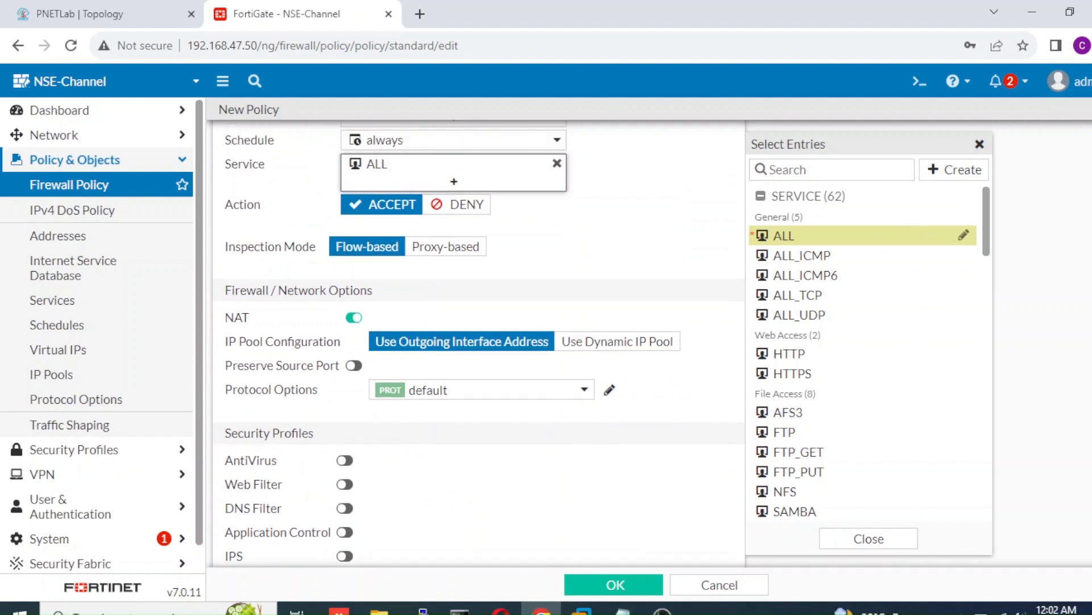
pyautogui.scroll(-5, 477, 341)
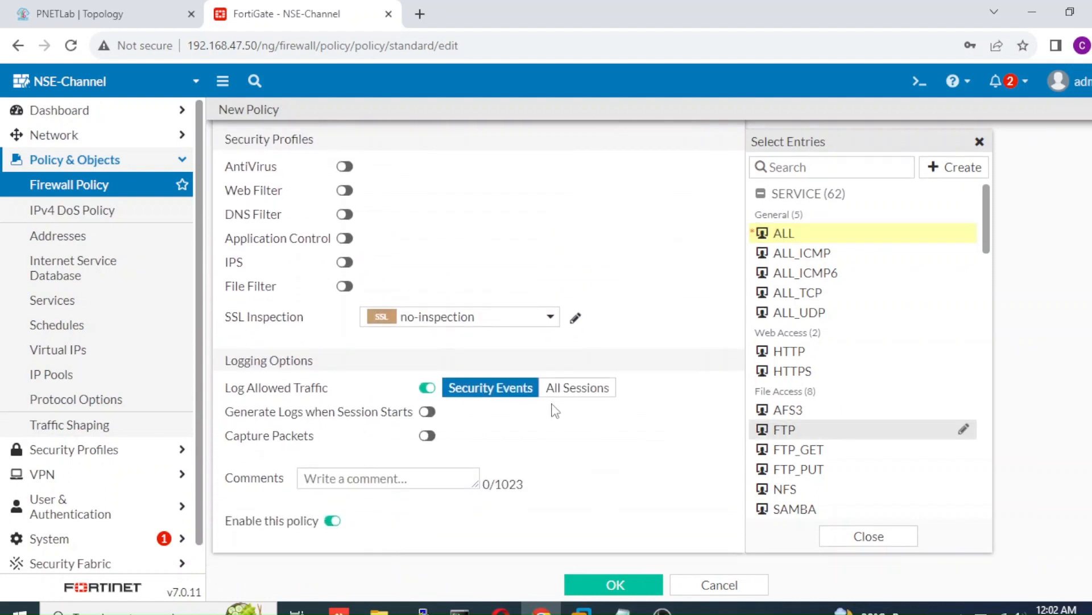
pyautogui.click(564, 390)
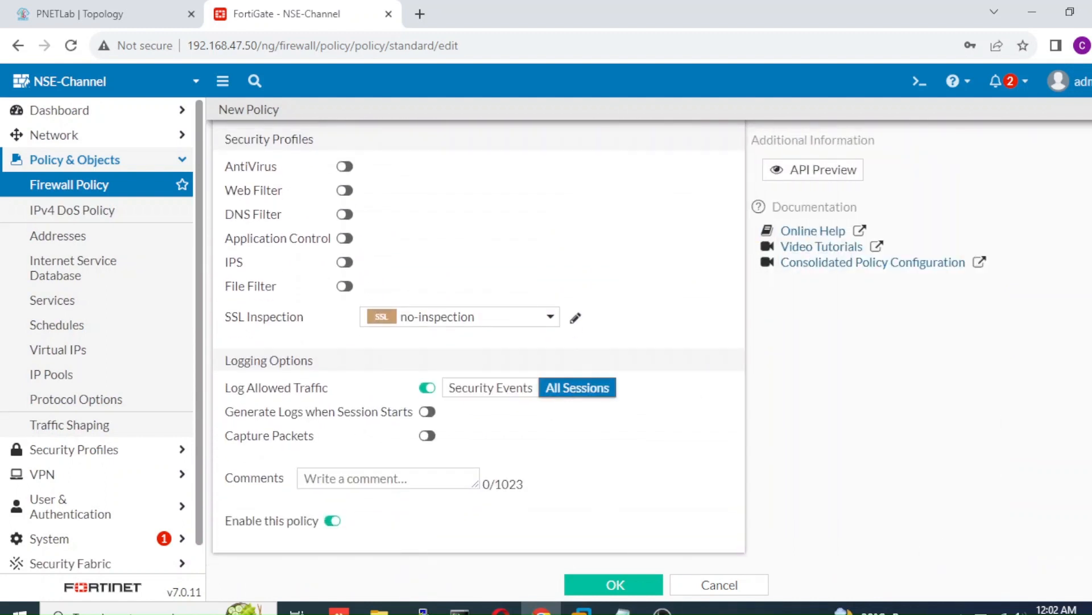
pyautogui.click(639, 589)
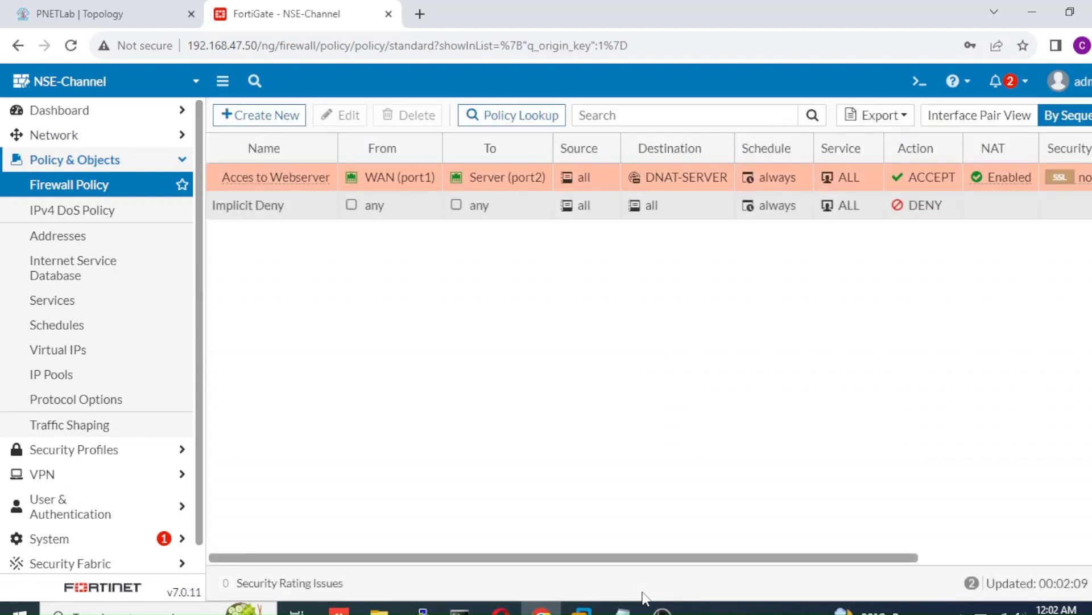
# Step: Rerun the ping to 192.168.47.55 in Command Prompt, getting four replies with 0% loss
pyautogui.click(460, 610)
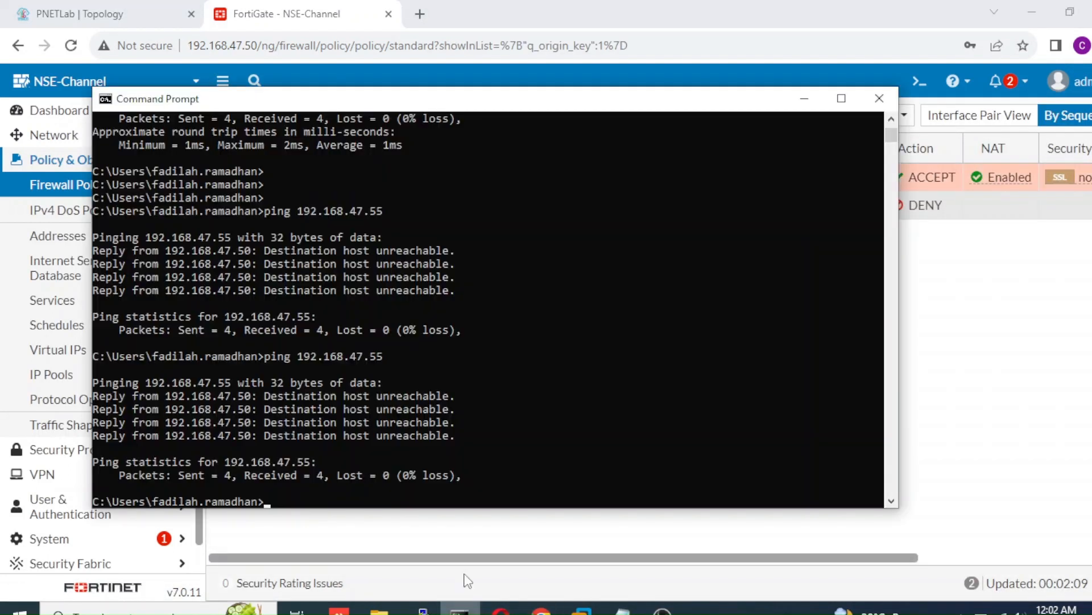
pyautogui.click(443, 410)
pyautogui.press('Up')
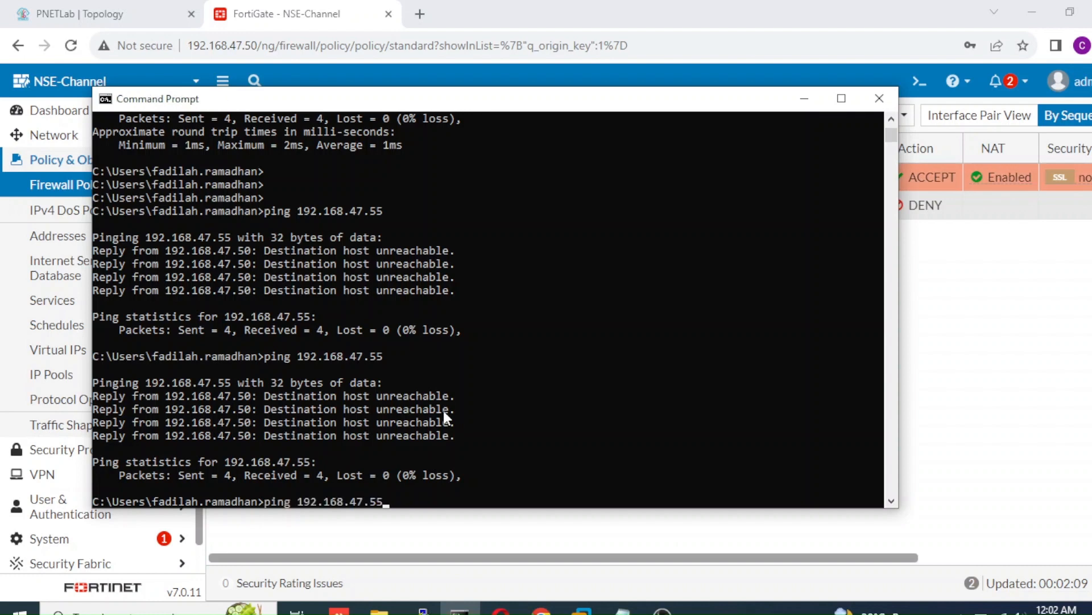
pyautogui.press('Return')
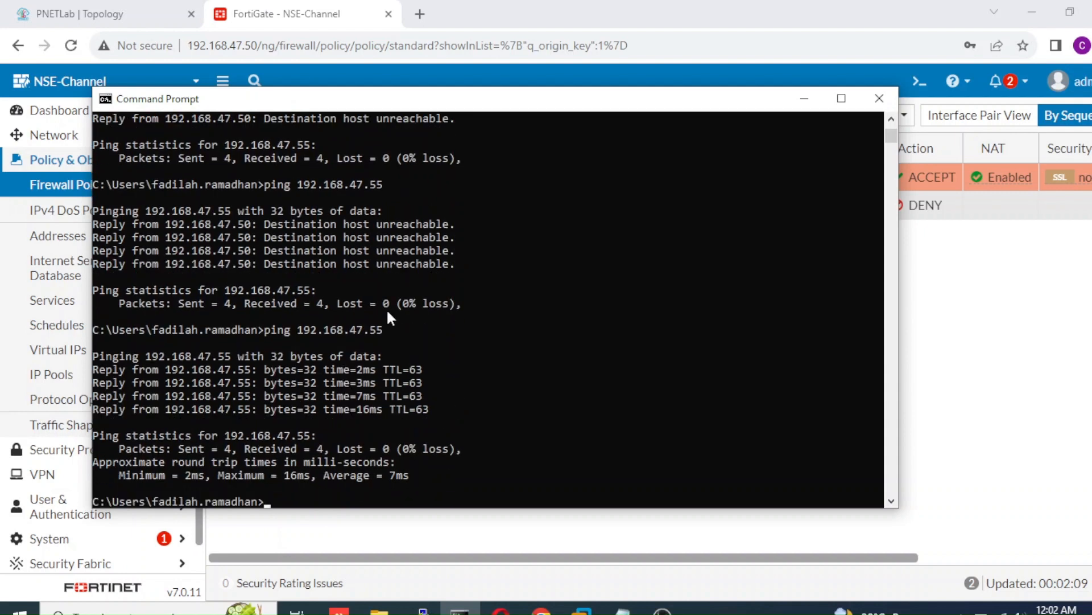
pyautogui.click(419, 15)
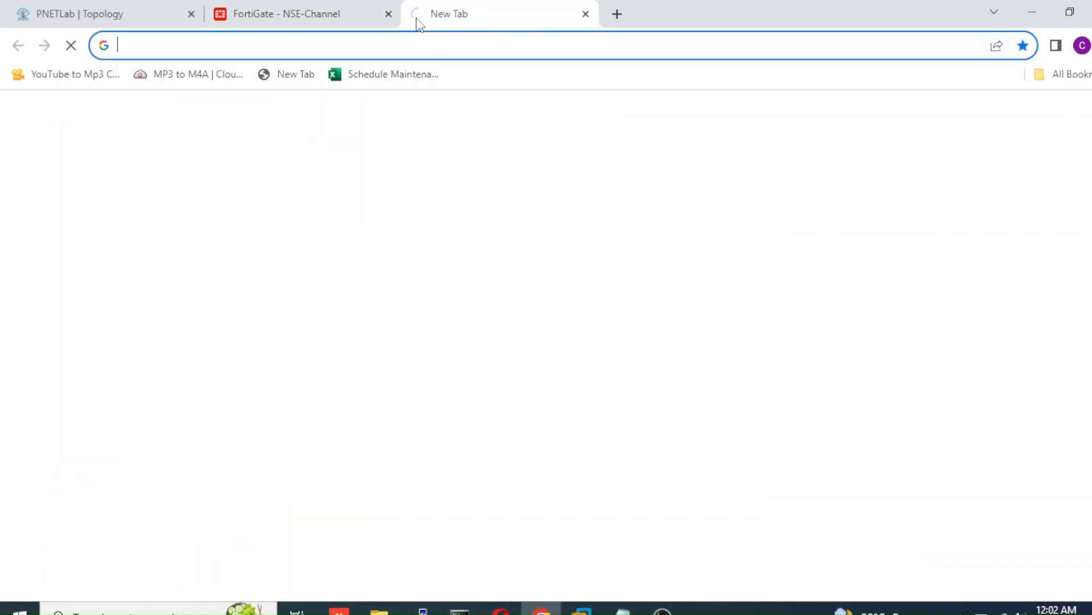
# Step: Browse to 192.168.47.55 to reach the FortiManager login page, then return to the FortiGate tab
pyautogui.write('192')
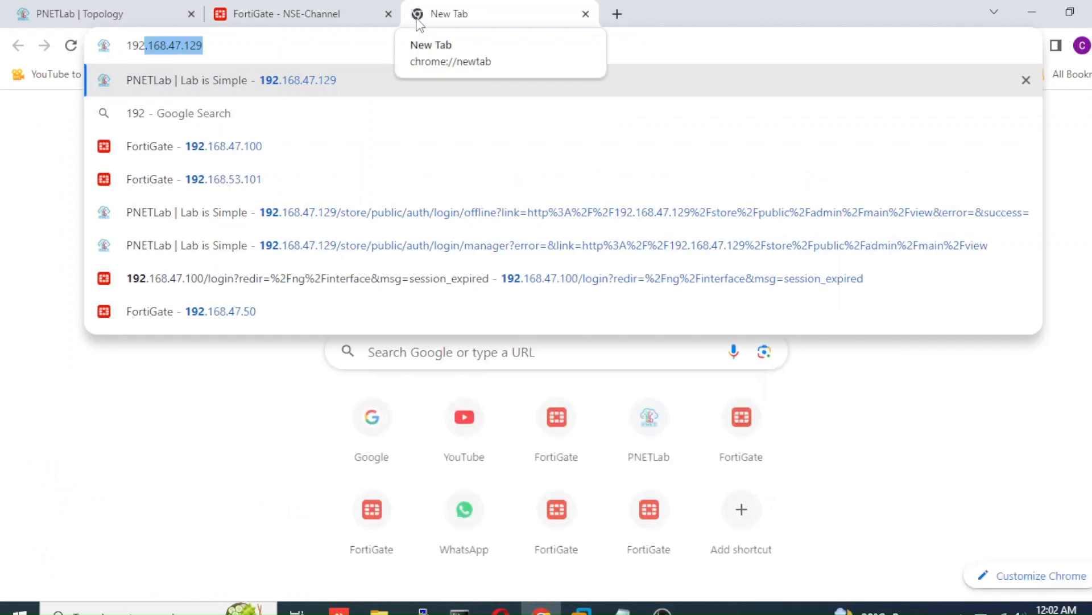
pyautogui.write('.168.4')
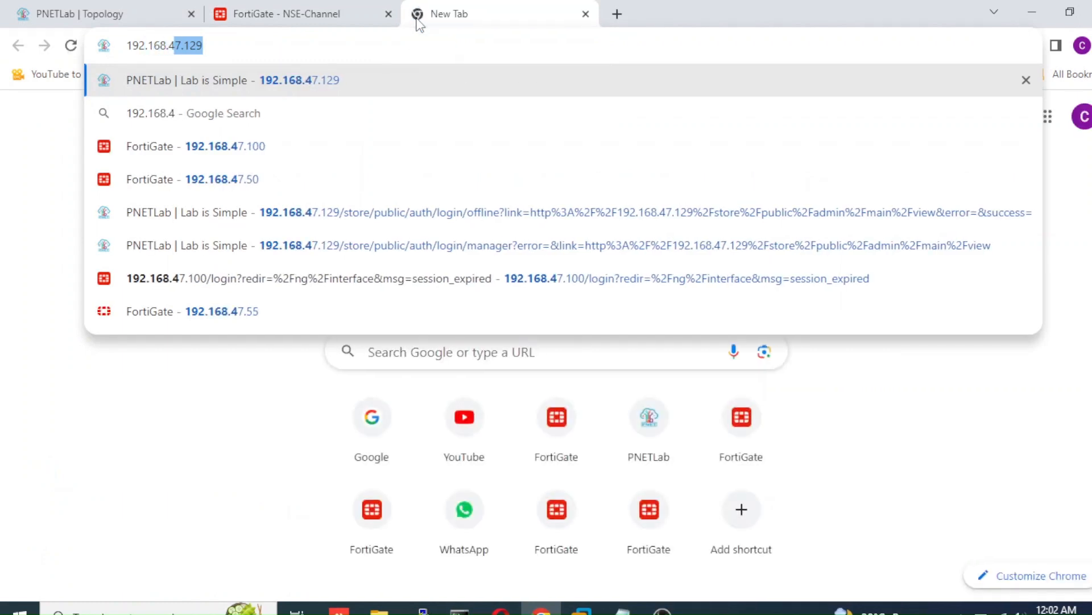
pyautogui.write('7.55')
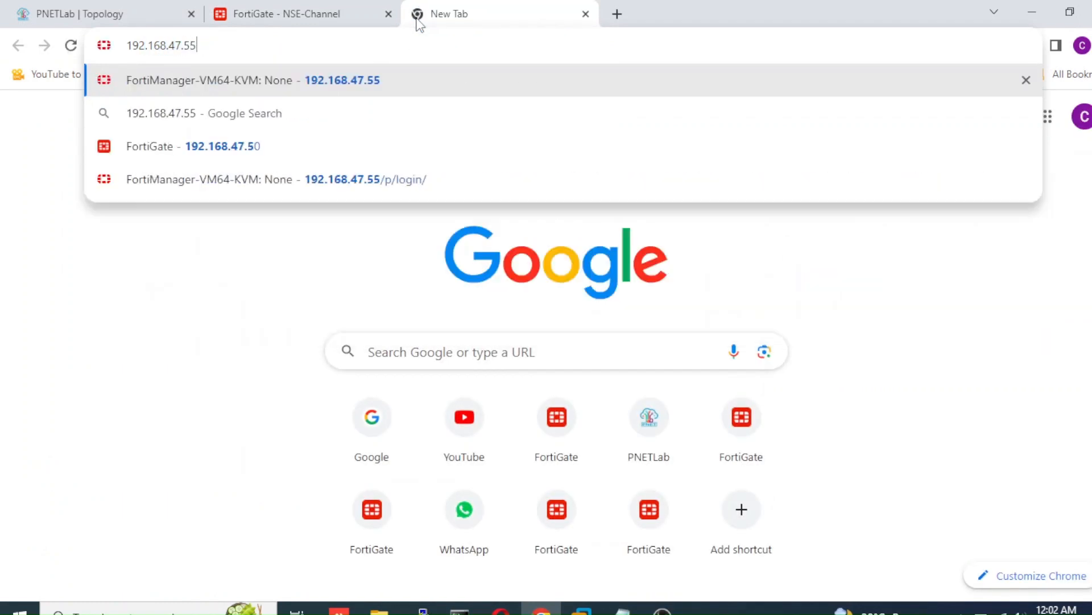
pyautogui.press('Return')
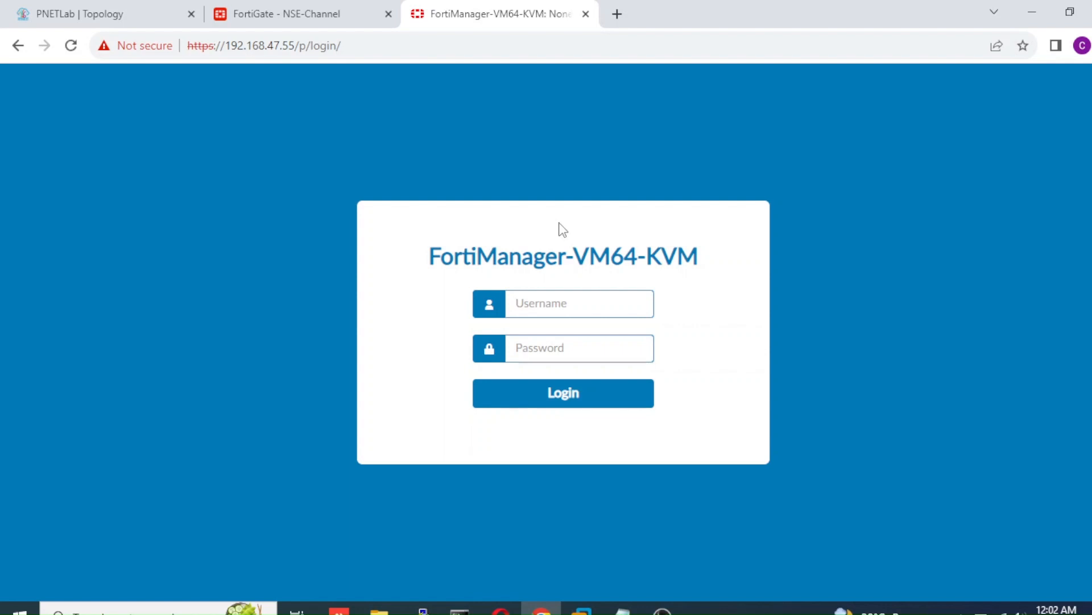
pyautogui.click(249, 13)
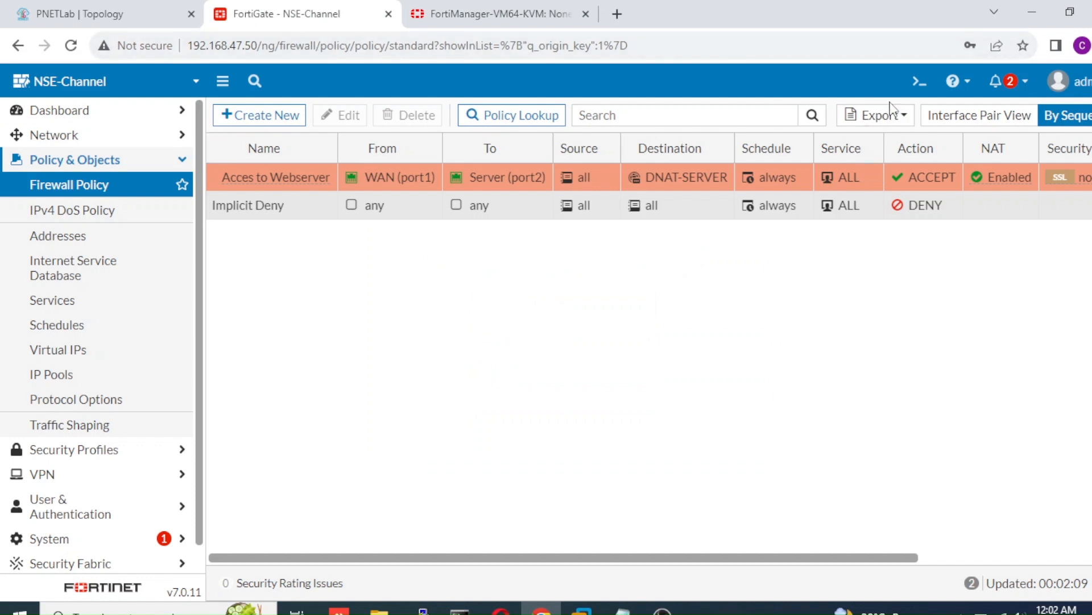
# Step: Run 'get system session list' in the CLI console and highlight the ICMP 192.168.47.55 → 172.16.30.10 translation
pyautogui.click(915, 83)
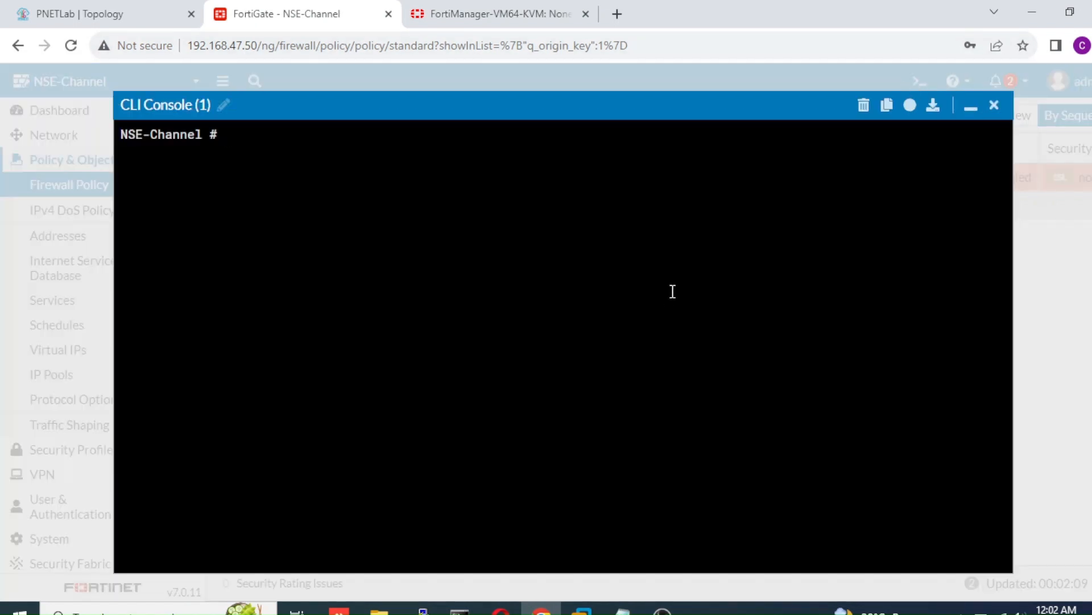
pyautogui.write('get system session')
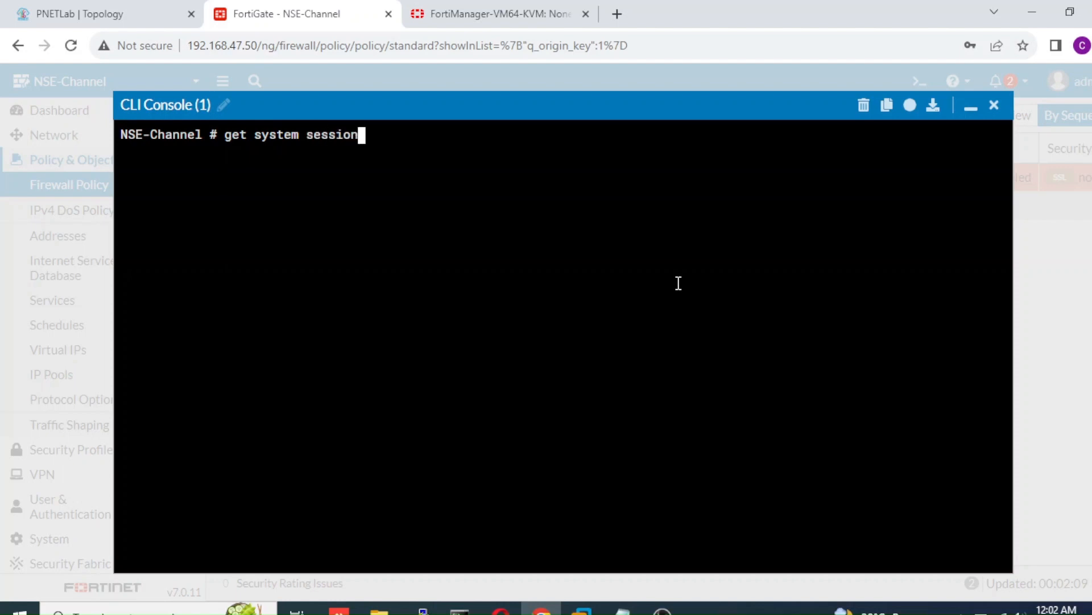
pyautogui.write(' list')
pyautogui.press('Return')
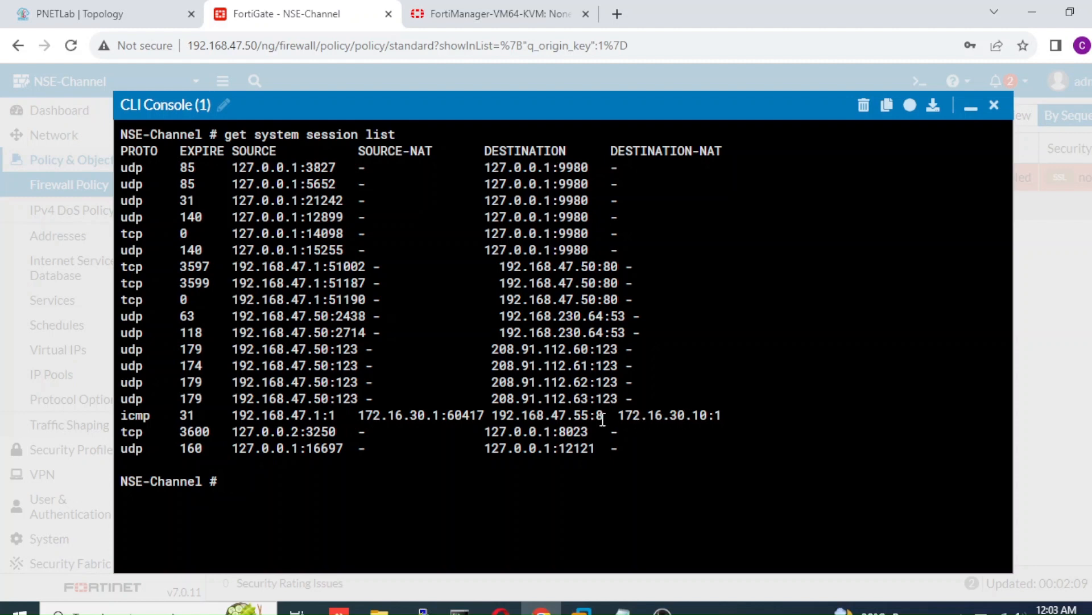
pyautogui.moveTo(592, 419); pyautogui.dragTo(496, 415)
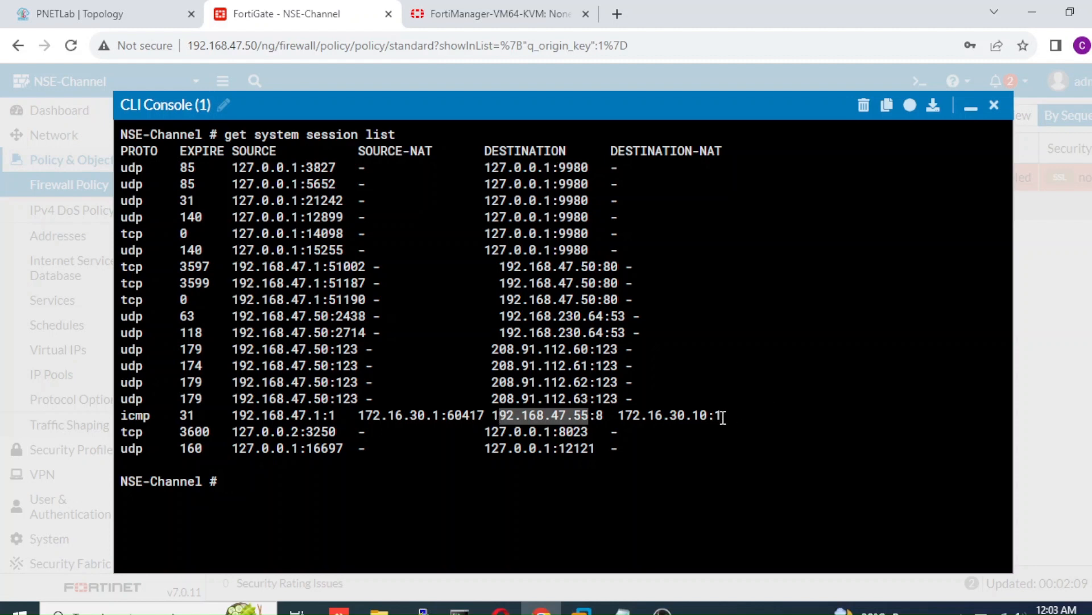
pyautogui.moveTo(723, 417); pyautogui.dragTo(622, 411)
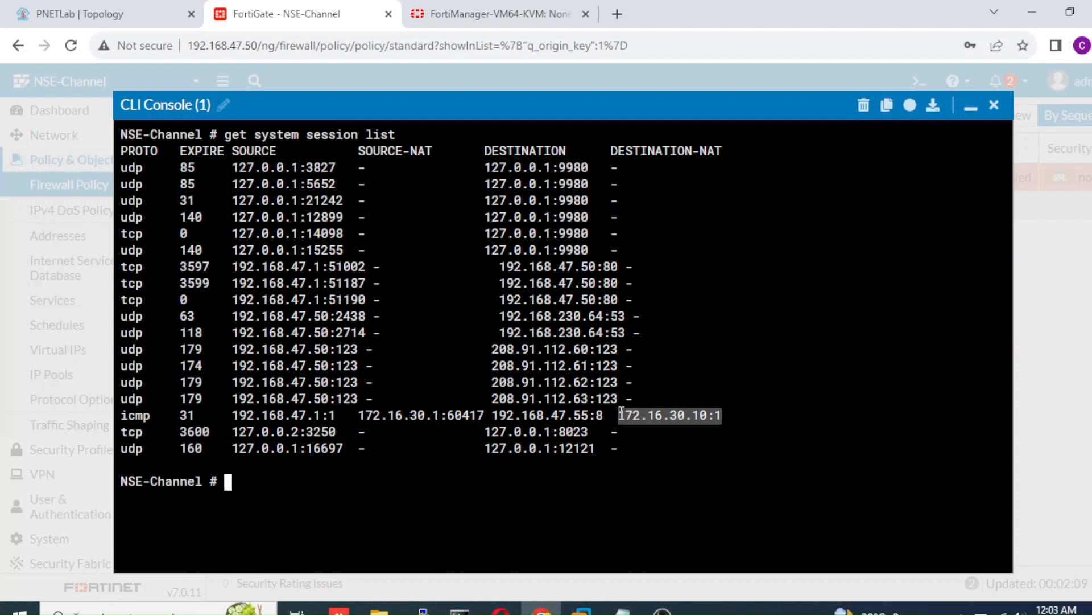
# Step: Minimize the console, reload the FortiManager page, then open Security Profiles > Web Application Firewall
pyautogui.click(969, 107)
pyautogui.click(541, 15)
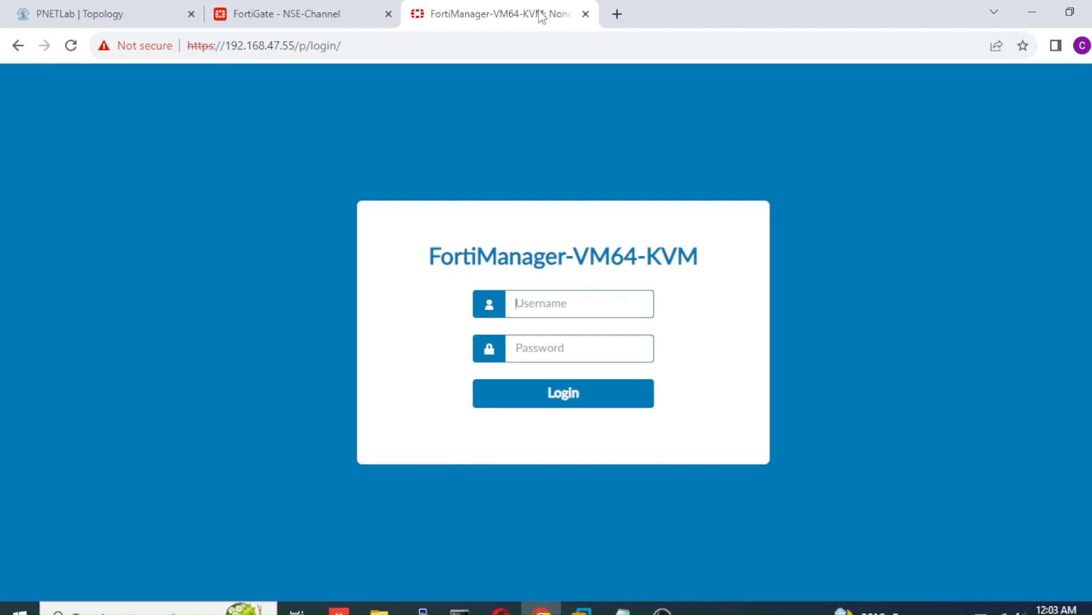
pyautogui.click(71, 45)
pyautogui.click(276, 17)
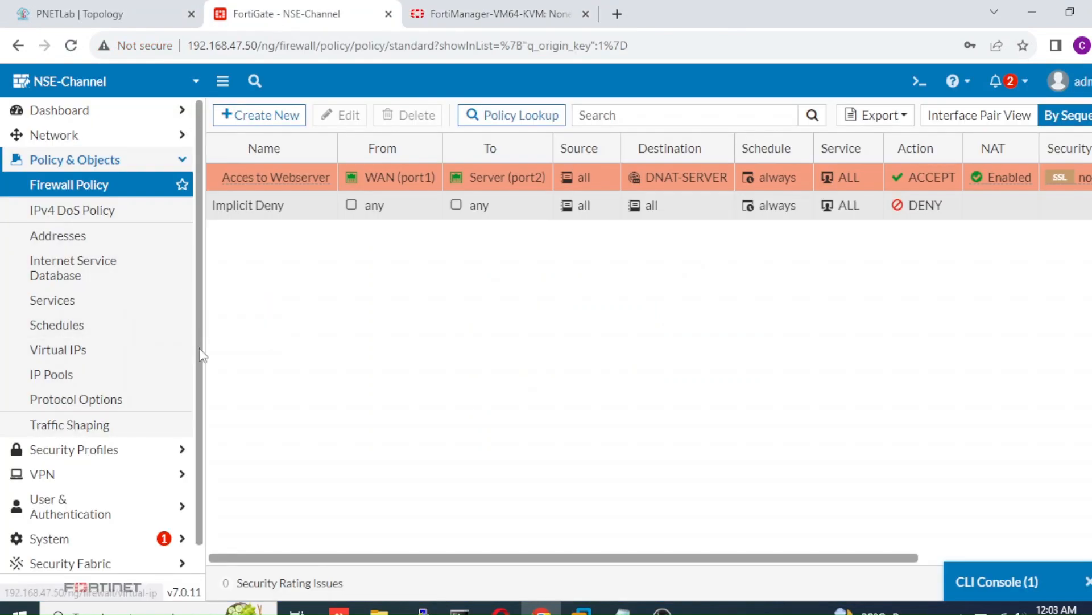
pyautogui.scroll(-1, 188, 410)
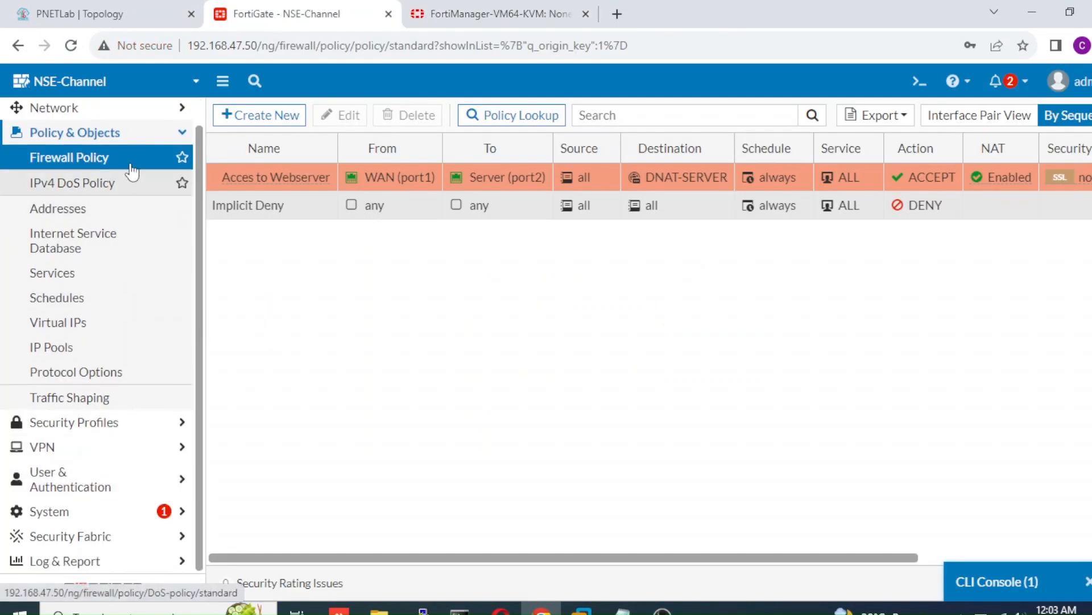
pyautogui.click(101, 431)
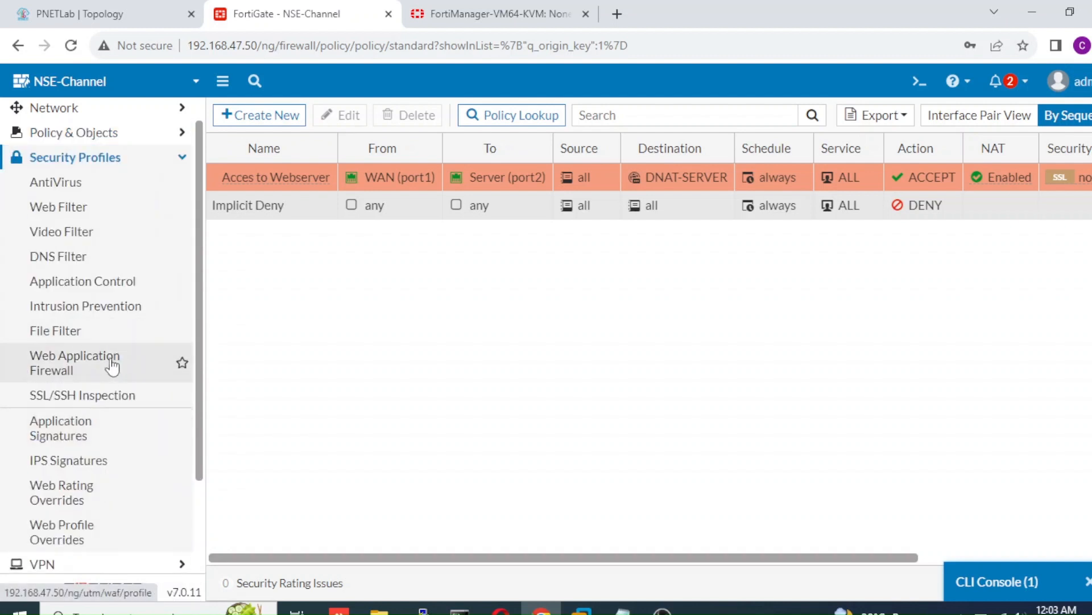
pyautogui.click(112, 365)
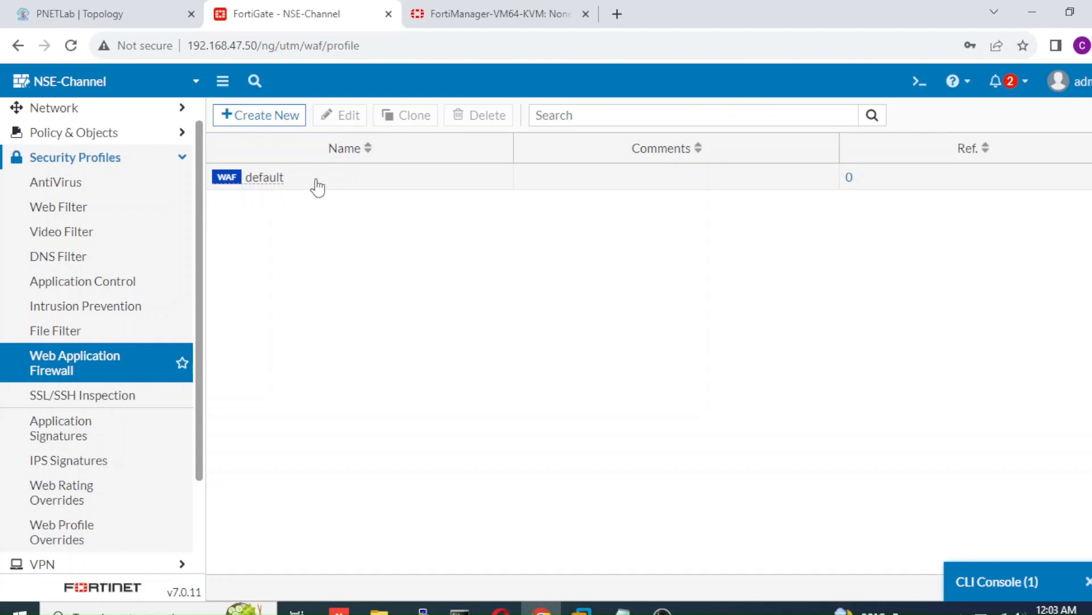
pyautogui.click(282, 122)
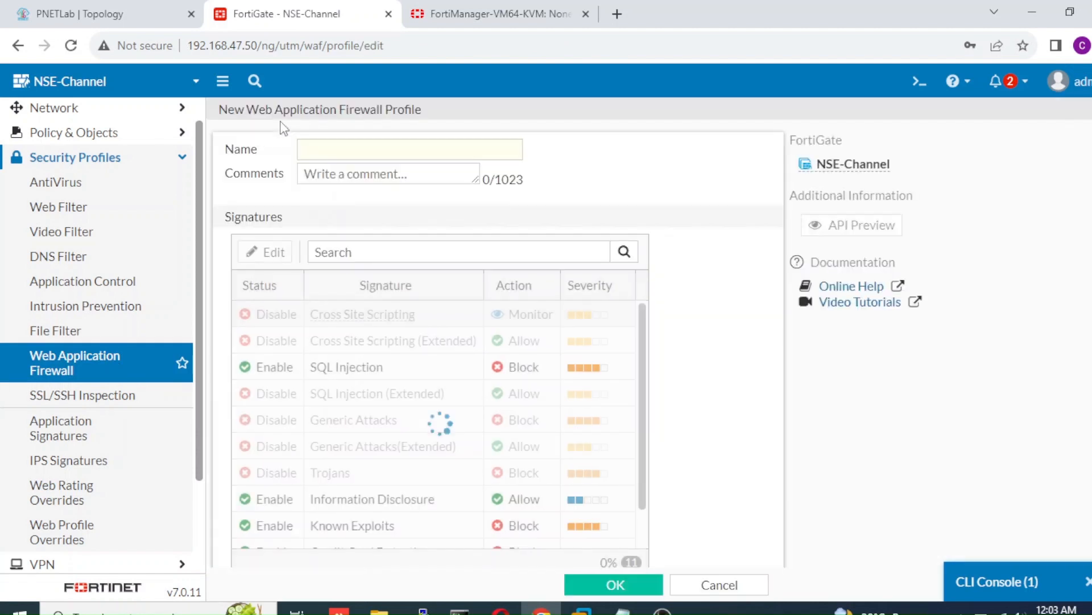
pyautogui.click(317, 152)
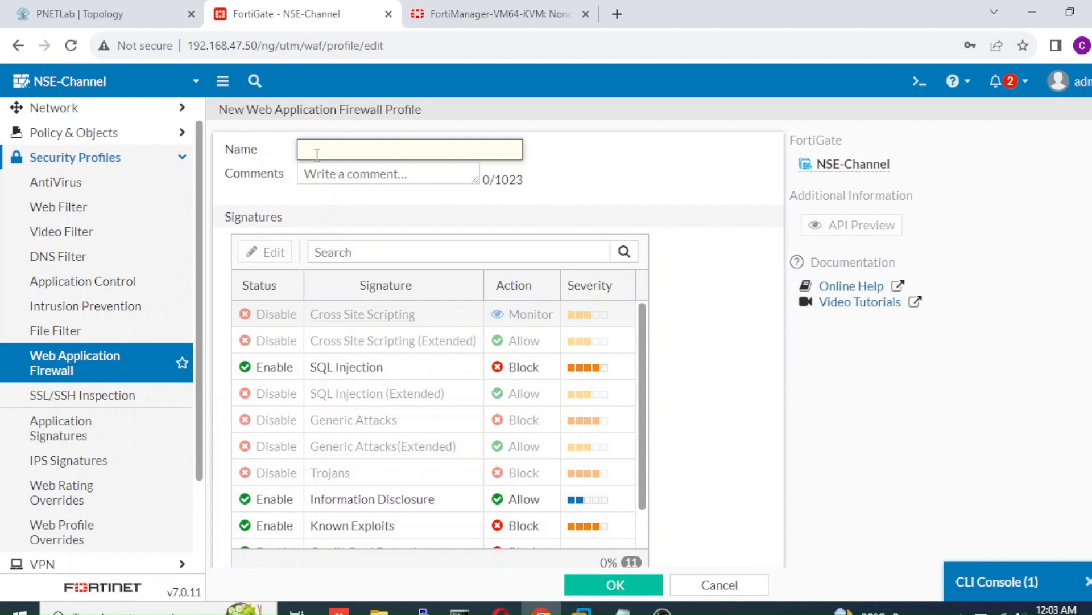
pyautogui.write('Block')
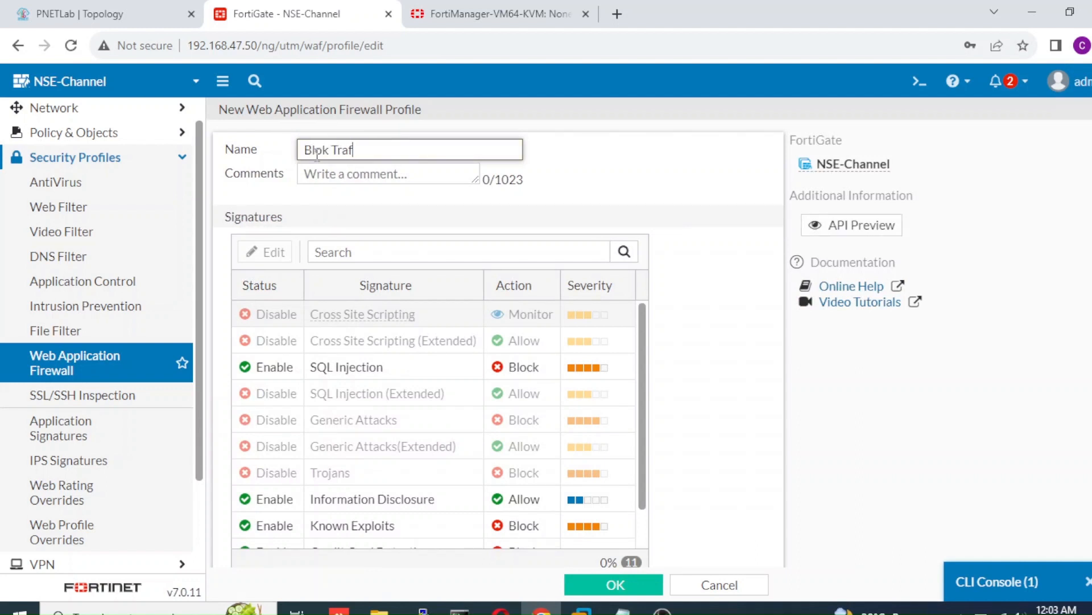
pyautogui.write(' Traffic')
pyautogui.scroll(-1, 642, 373)
pyautogui.scroll(-1, 641, 381)
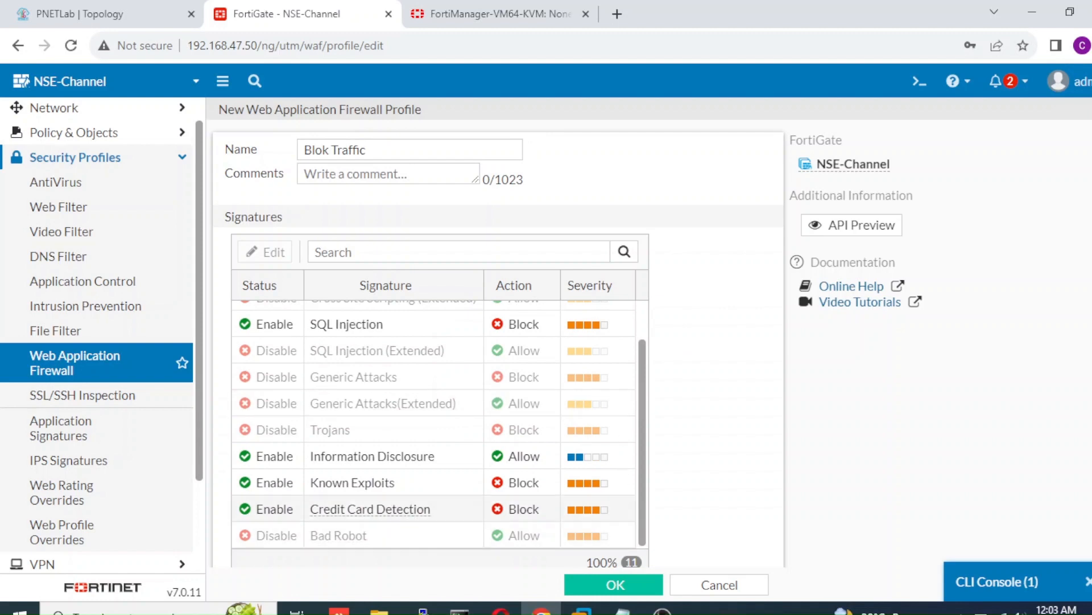
pyautogui.scroll(-3, 370, 509)
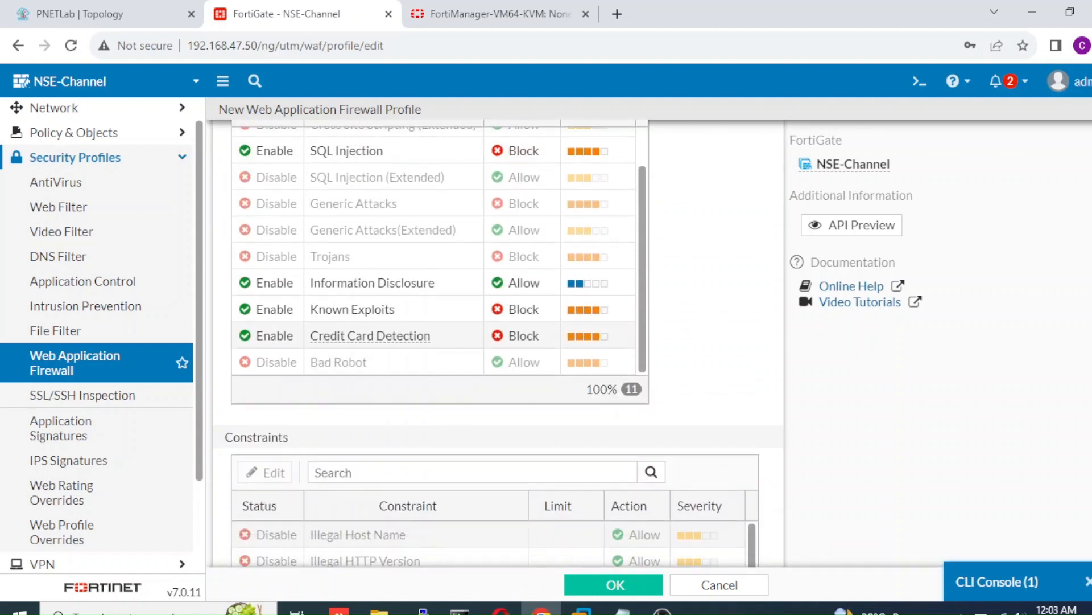
pyautogui.scroll(-6, 643, 197)
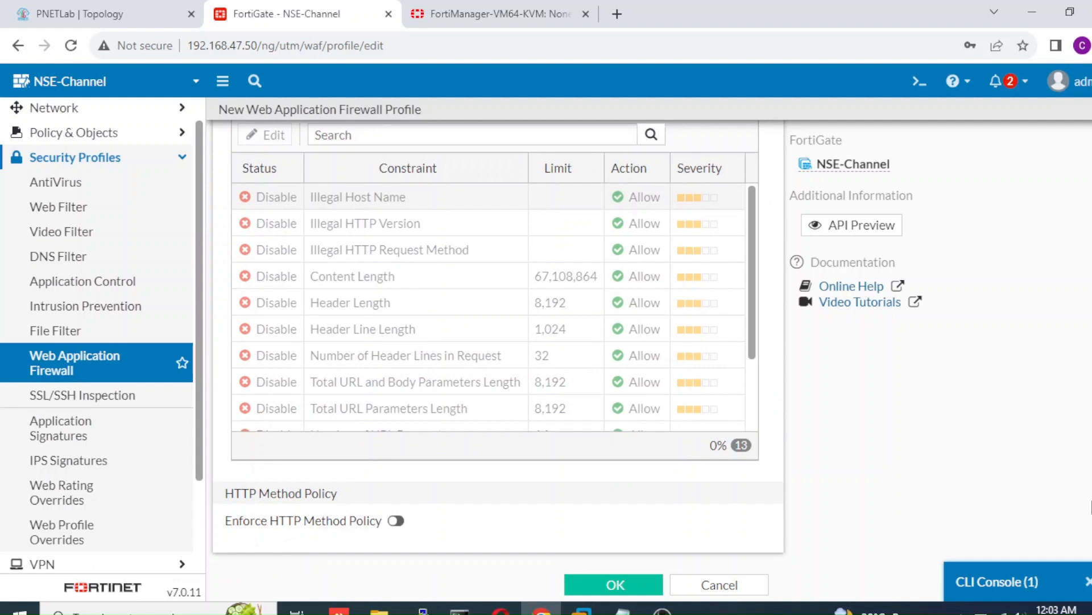
pyautogui.moveTo(746, 336); pyautogui.dragTo(744, 403)
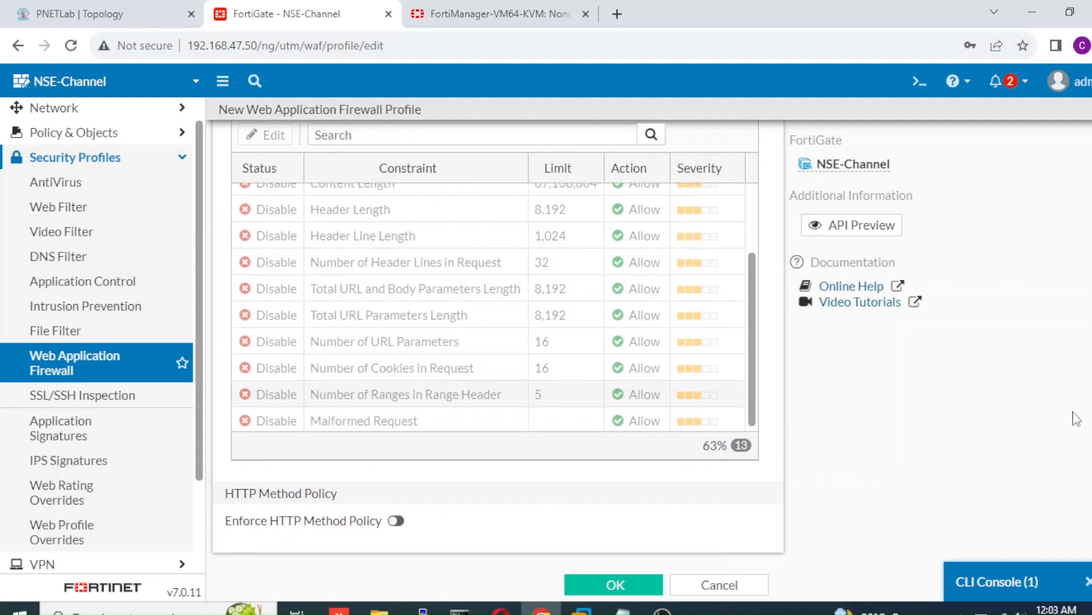
pyautogui.scroll(4, 771, 365)
pyautogui.scroll(-4, 771, 365)
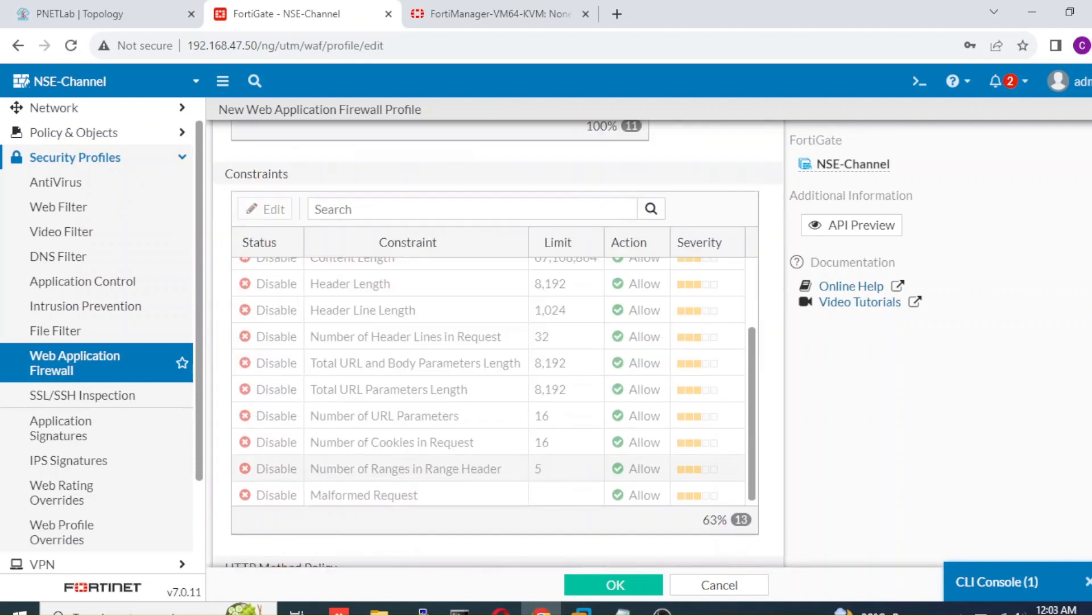
pyautogui.scroll(6, 771, 364)
pyautogui.scroll(2, 498, 341)
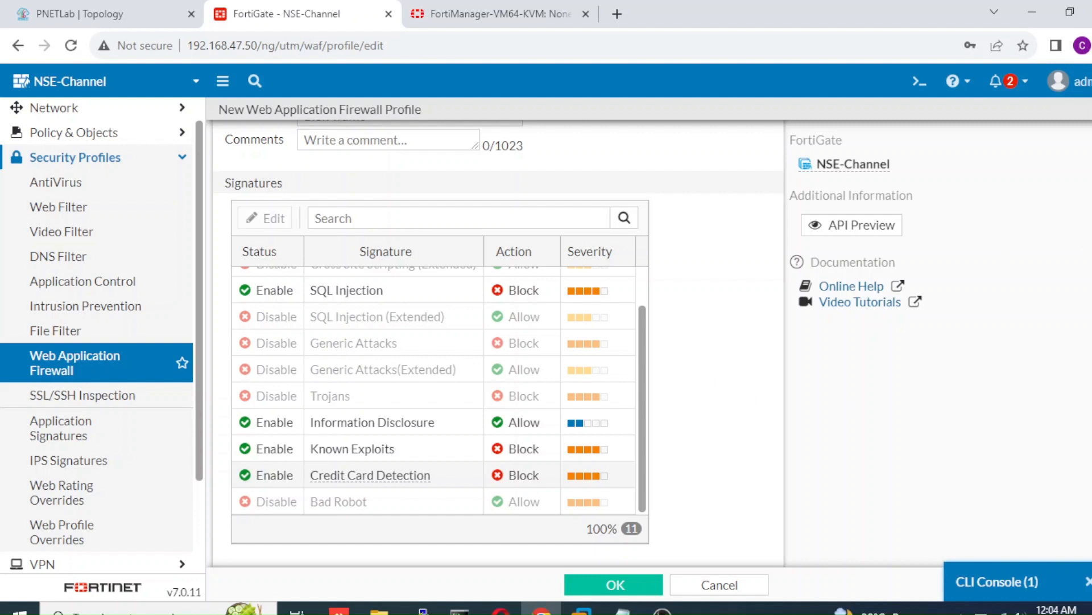
pyautogui.scroll(1, 499, 343)
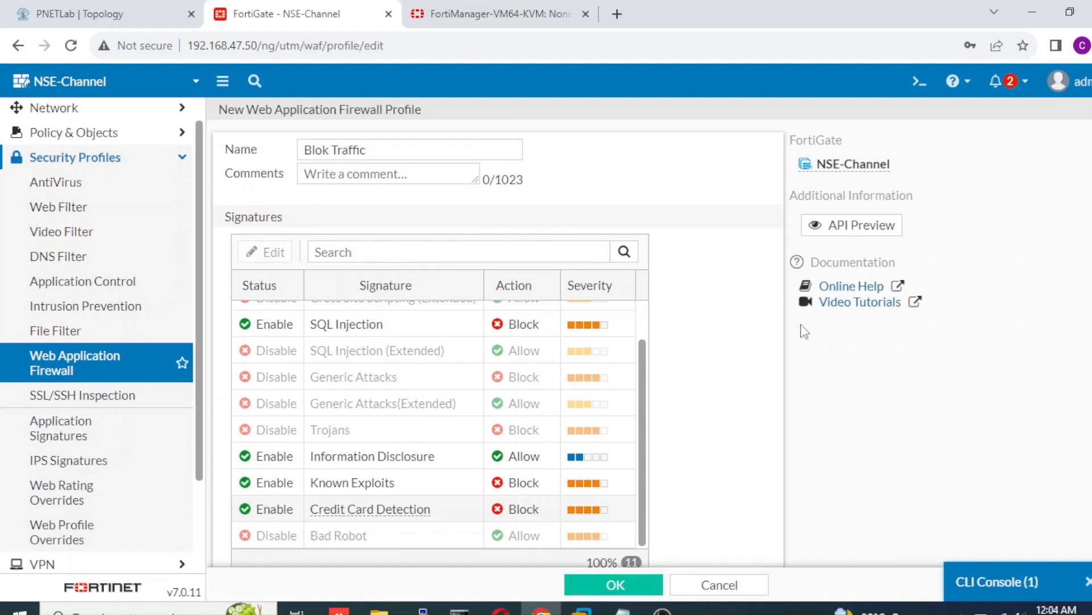
pyautogui.moveTo(642, 406); pyautogui.dragTo(639, 362)
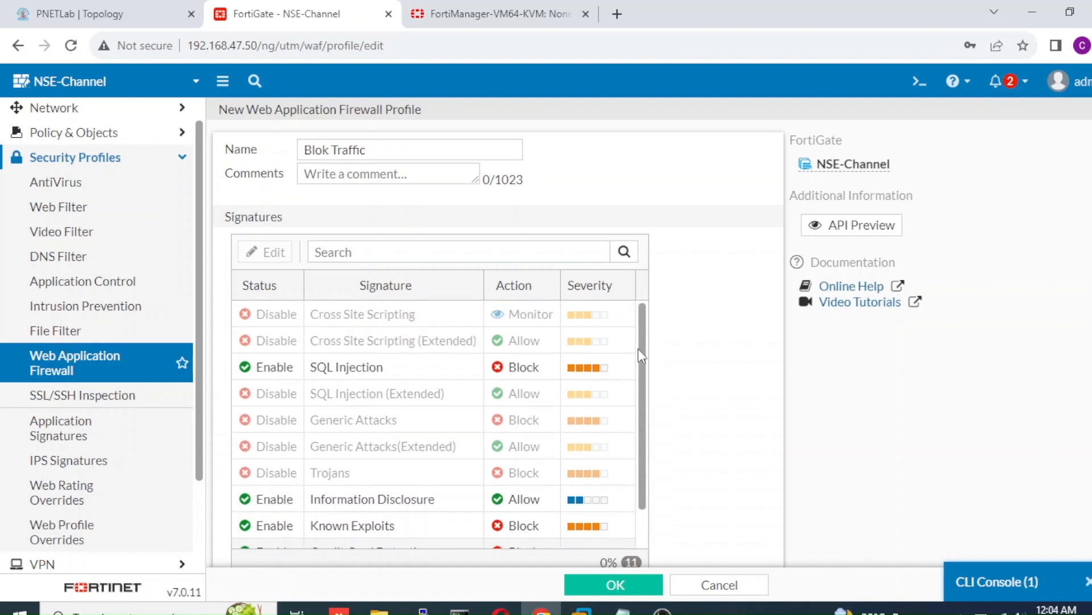
pyautogui.click(412, 393)
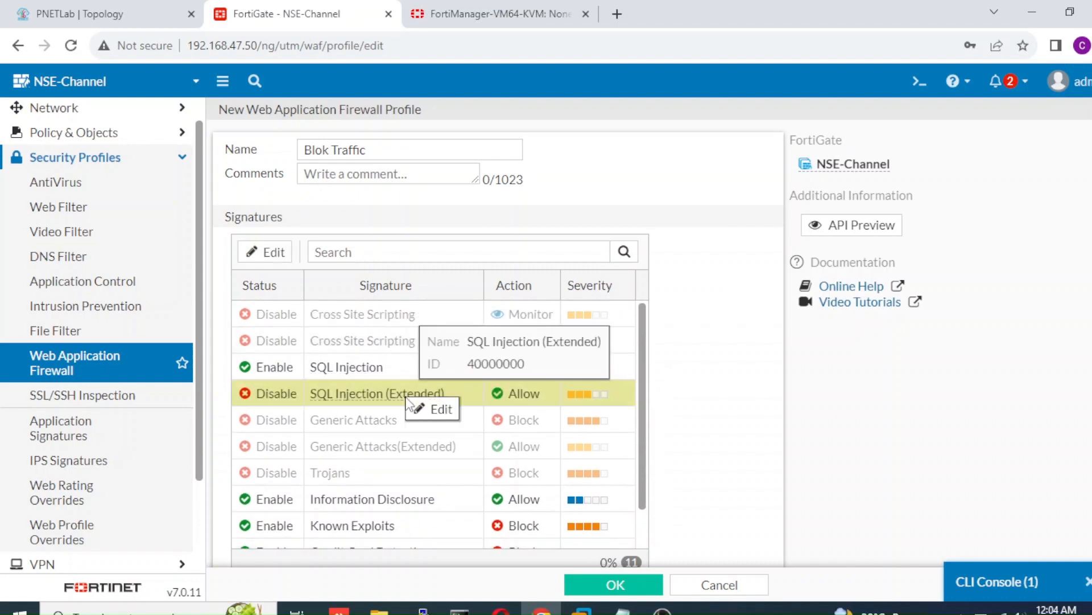
pyautogui.click(369, 376)
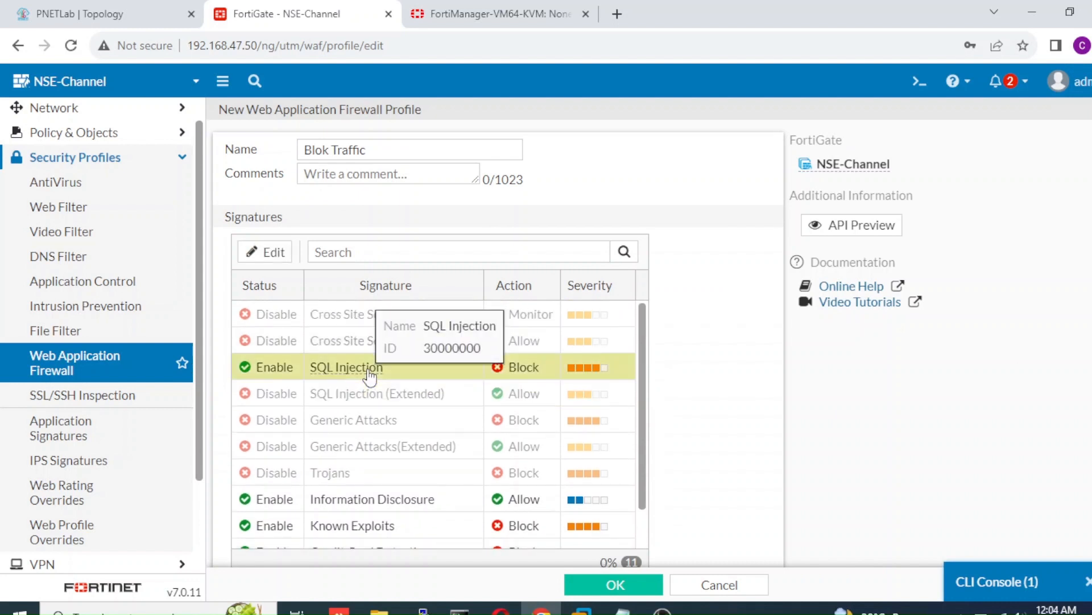
# Step: Enable SQL Injection (Extended) with Block action, and enable the Generic Attacks signature
pyautogui.doubleClick(406, 402)
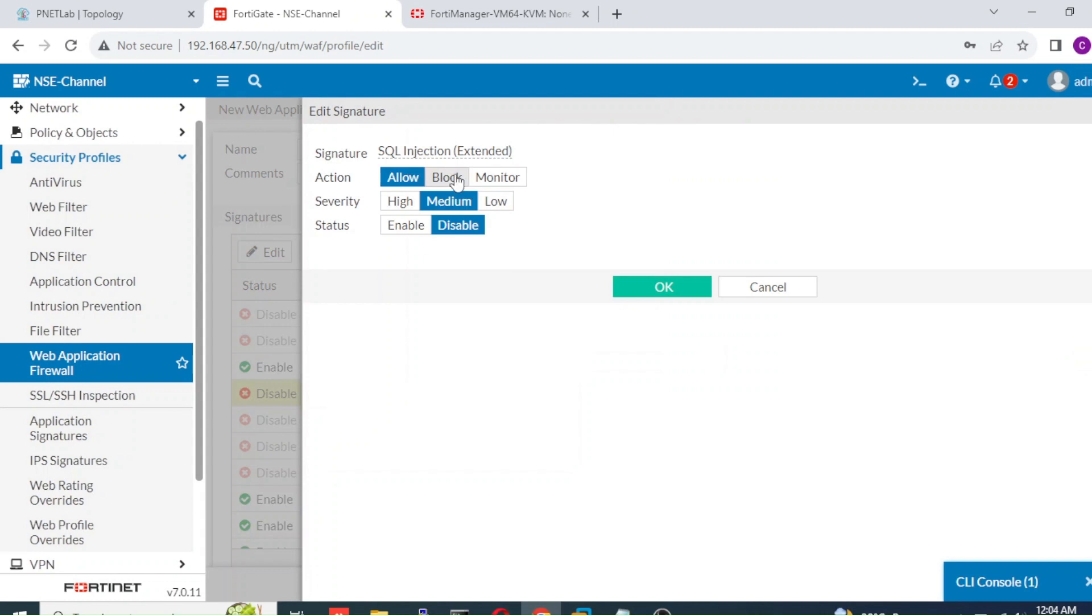
pyautogui.click(455, 179)
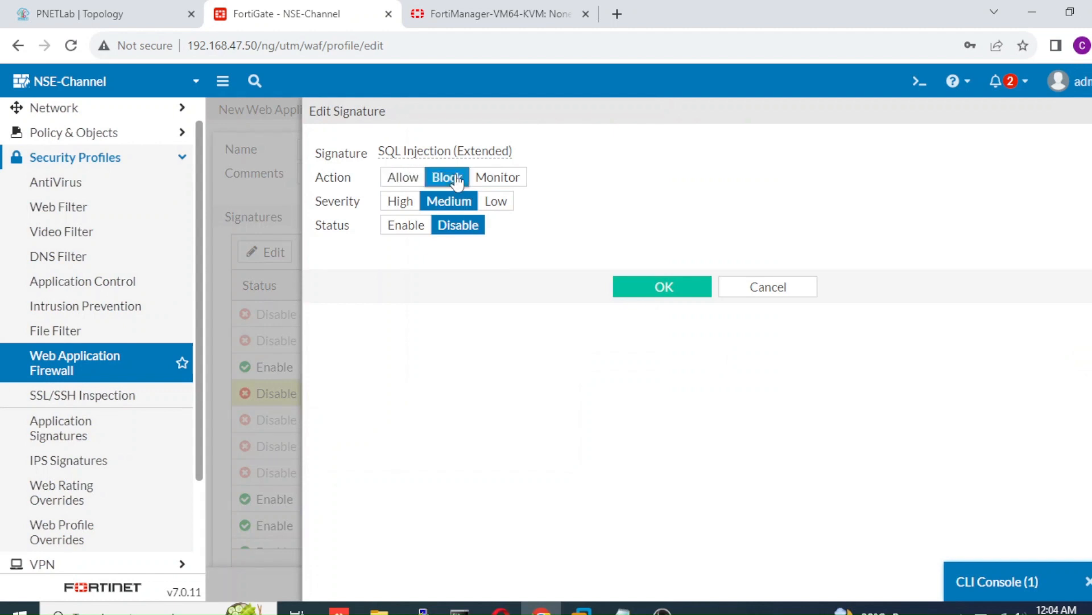
pyautogui.click(403, 230)
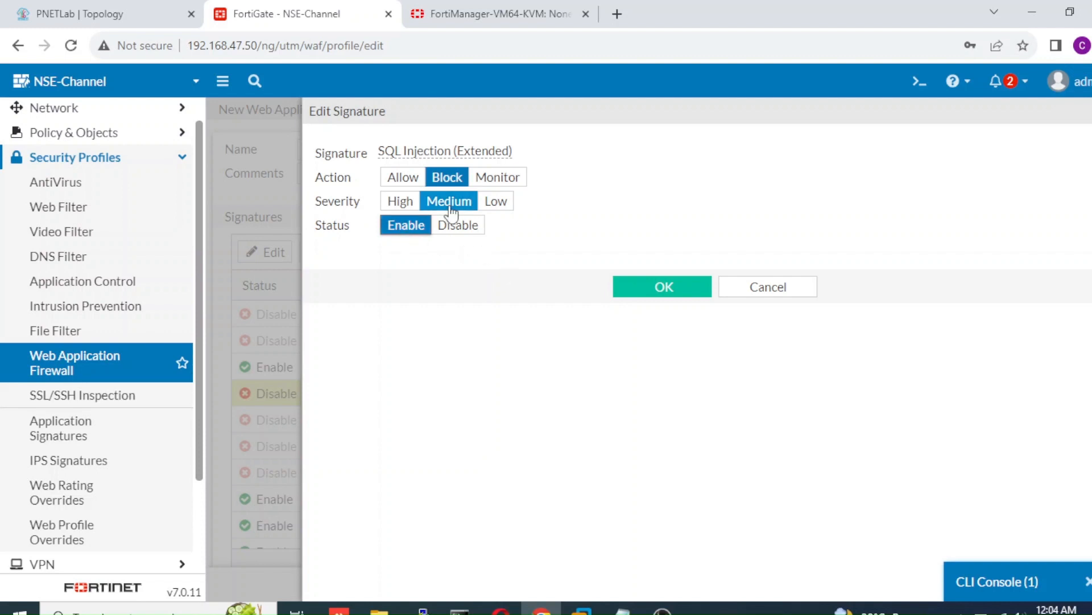
pyautogui.click(632, 297)
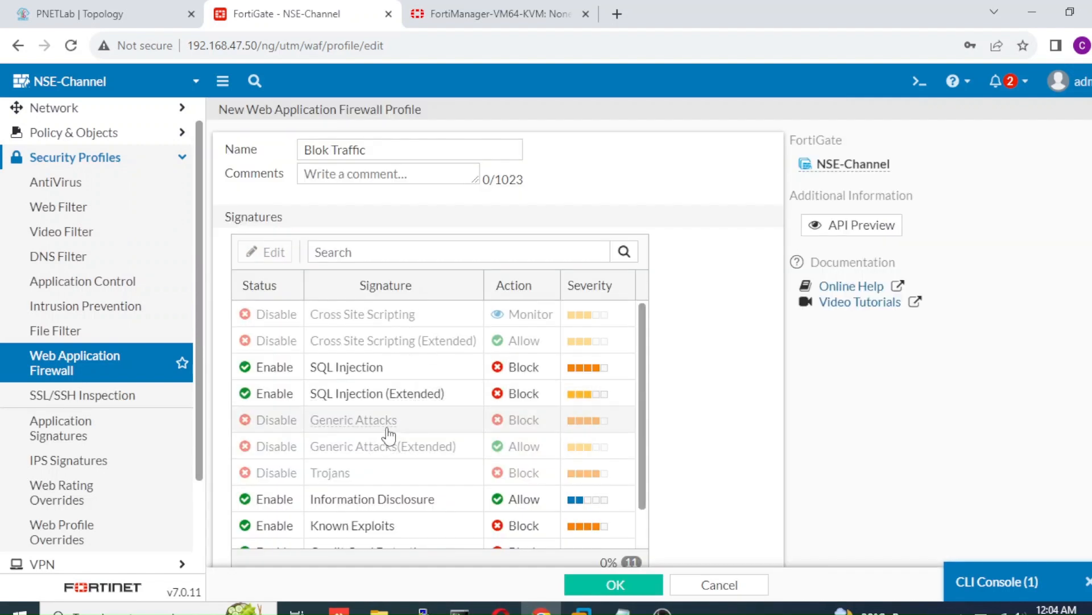
pyautogui.click(411, 427)
pyautogui.click(436, 429)
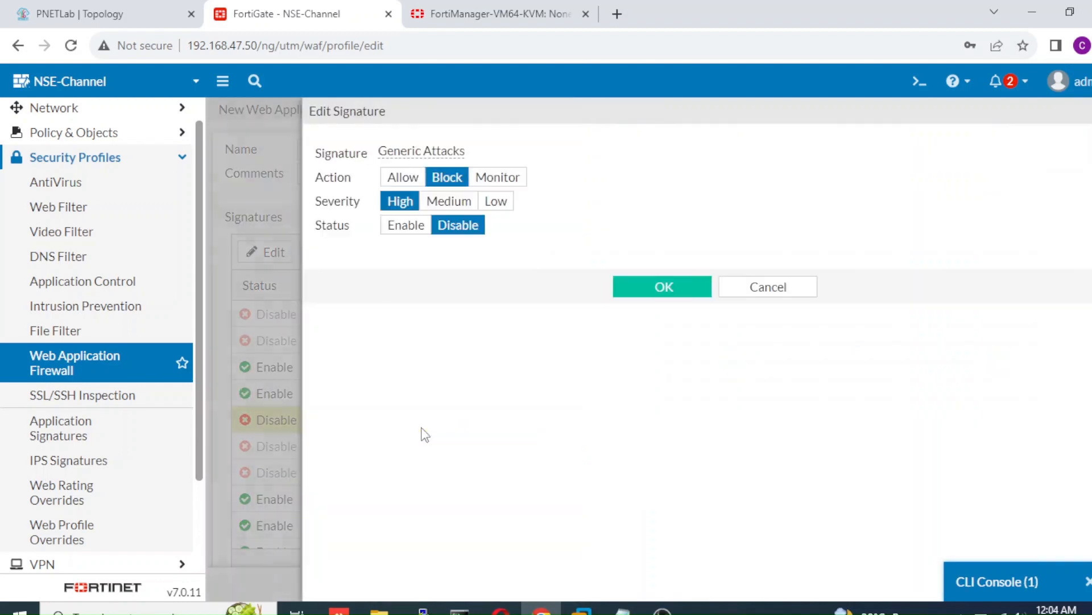
pyautogui.click(407, 227)
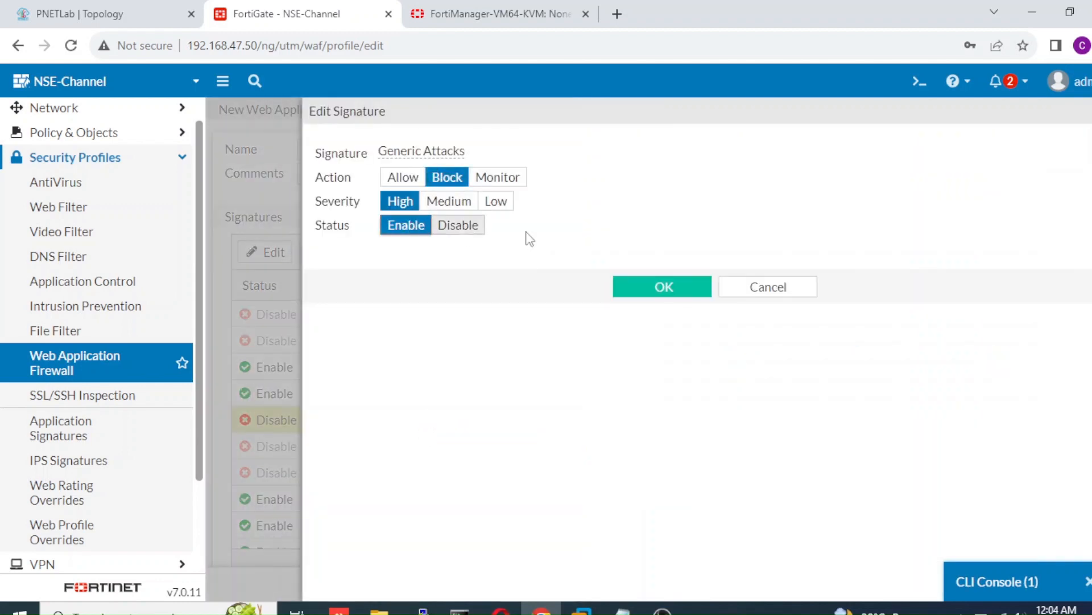
pyautogui.click(637, 296)
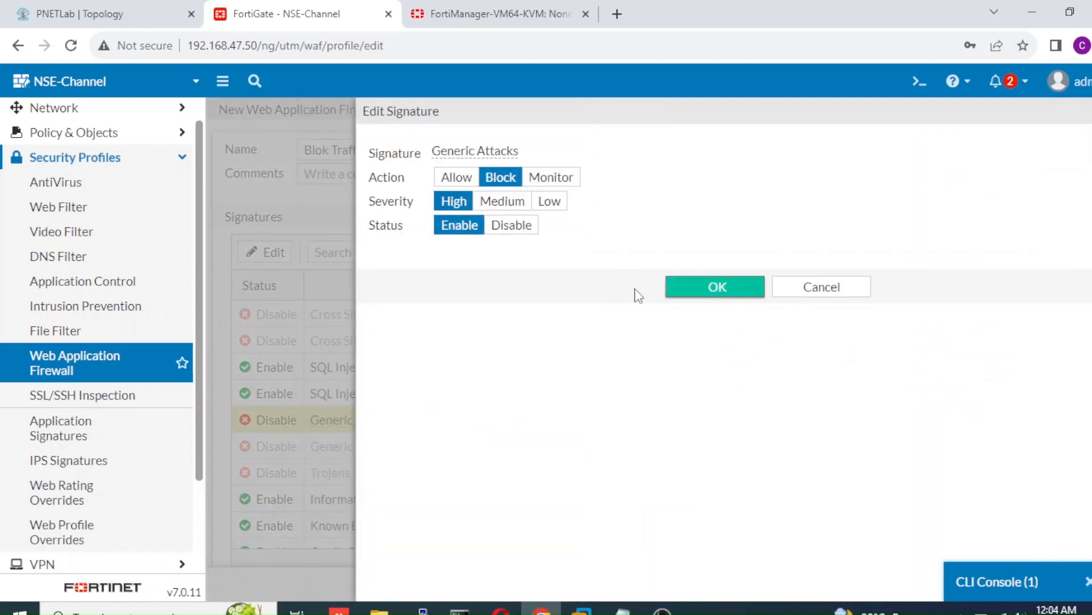
# Step: Enable the Generic Attacks(Extended) and Trojans signatures in Blok Traffic
pyautogui.click(421, 460)
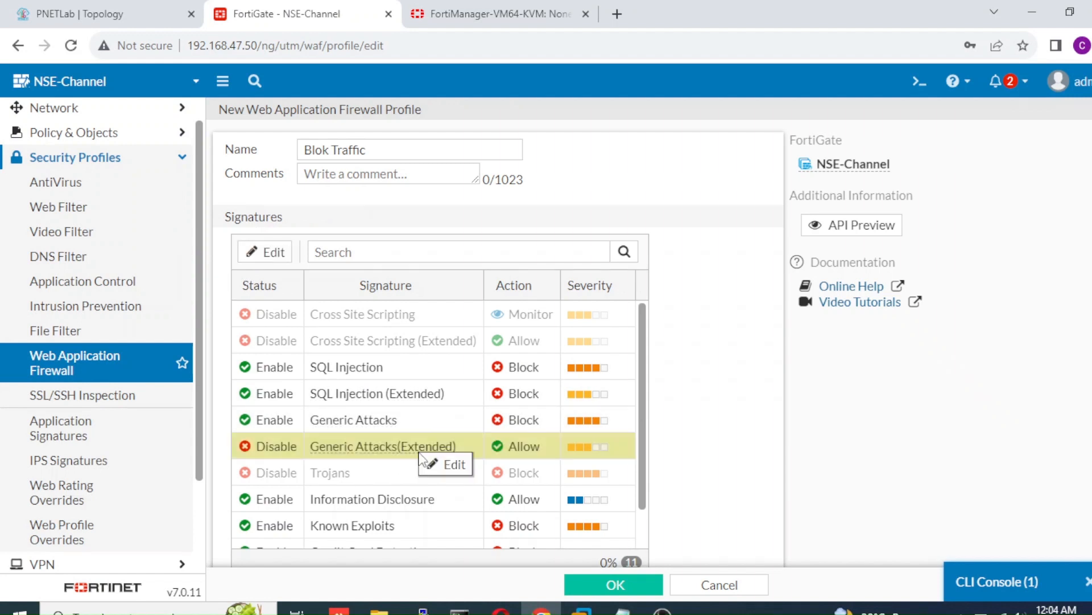
pyautogui.doubleClick(429, 467)
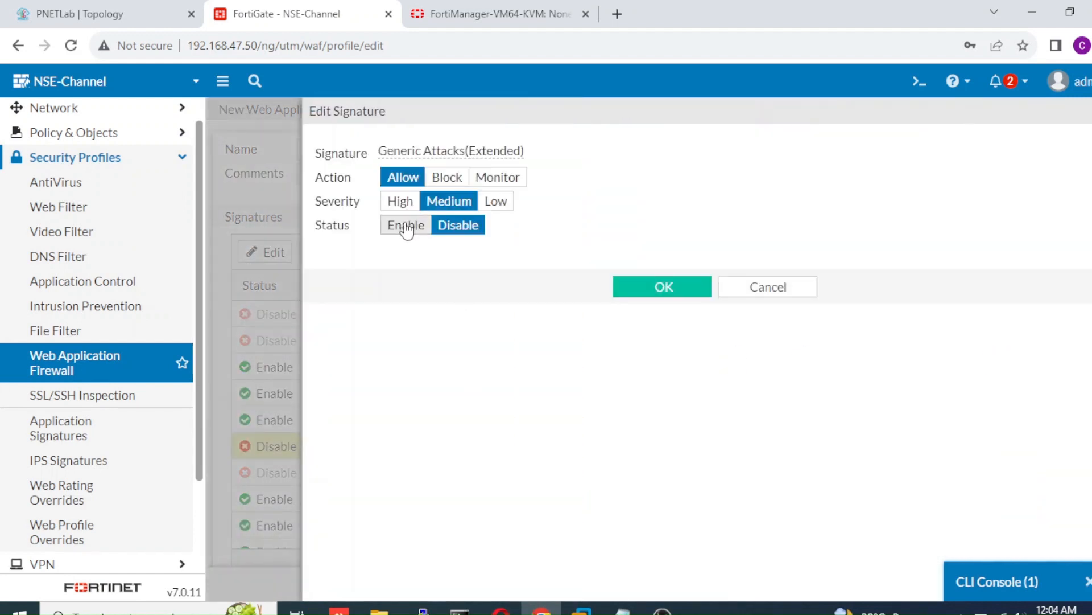
pyautogui.click(406, 230)
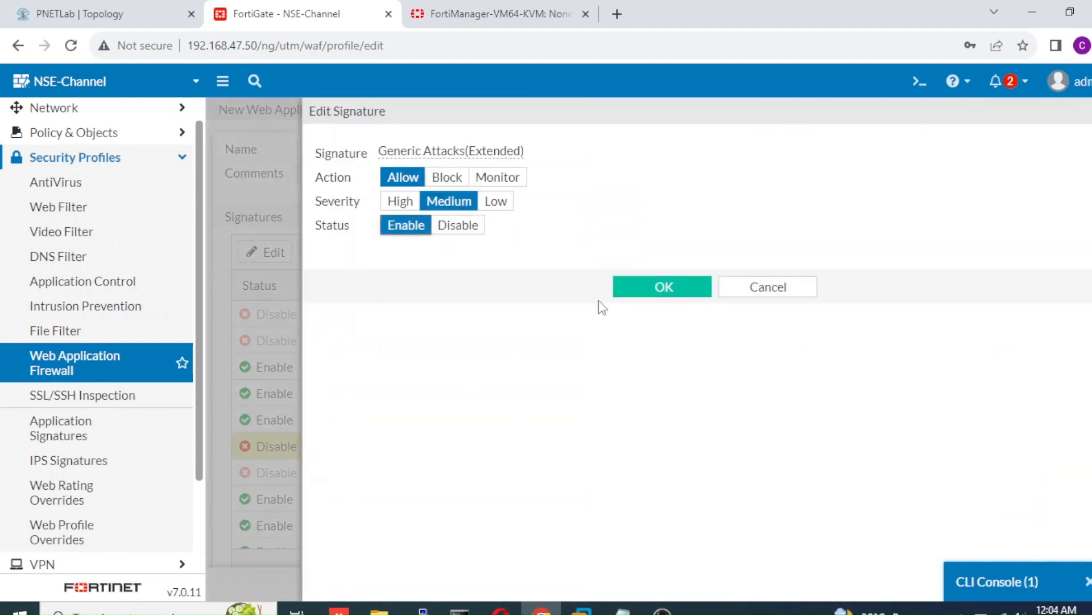
pyautogui.click(660, 287)
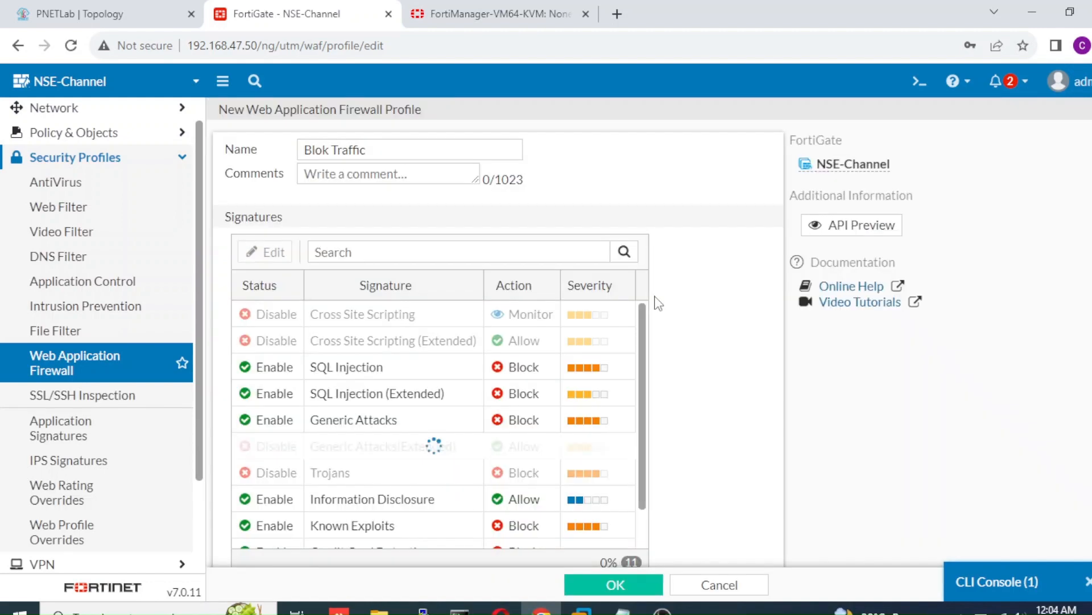
pyautogui.click(348, 477)
pyautogui.click(373, 487)
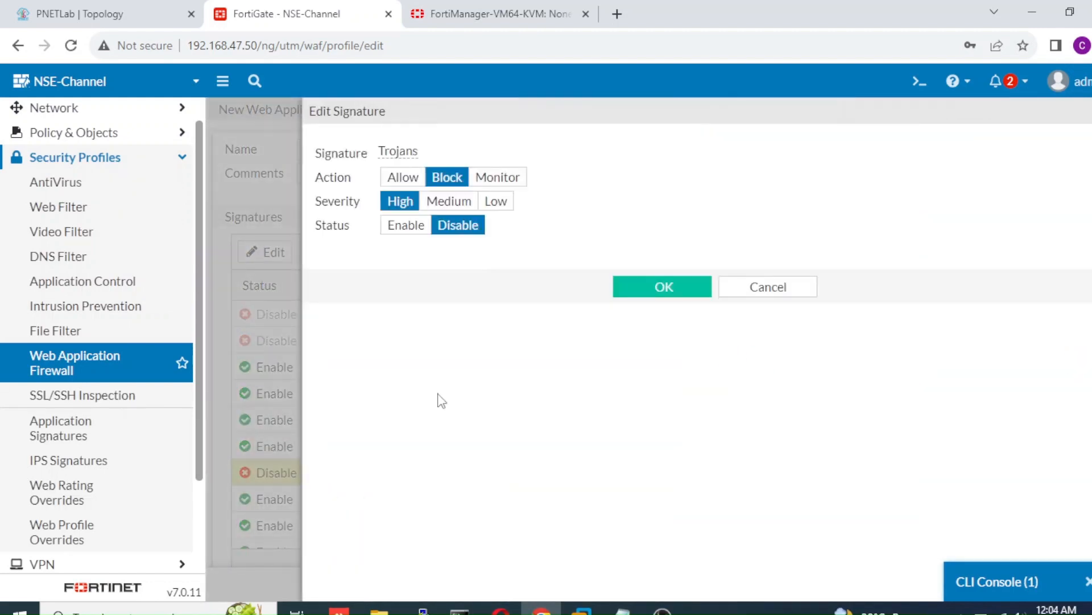
pyautogui.click(412, 227)
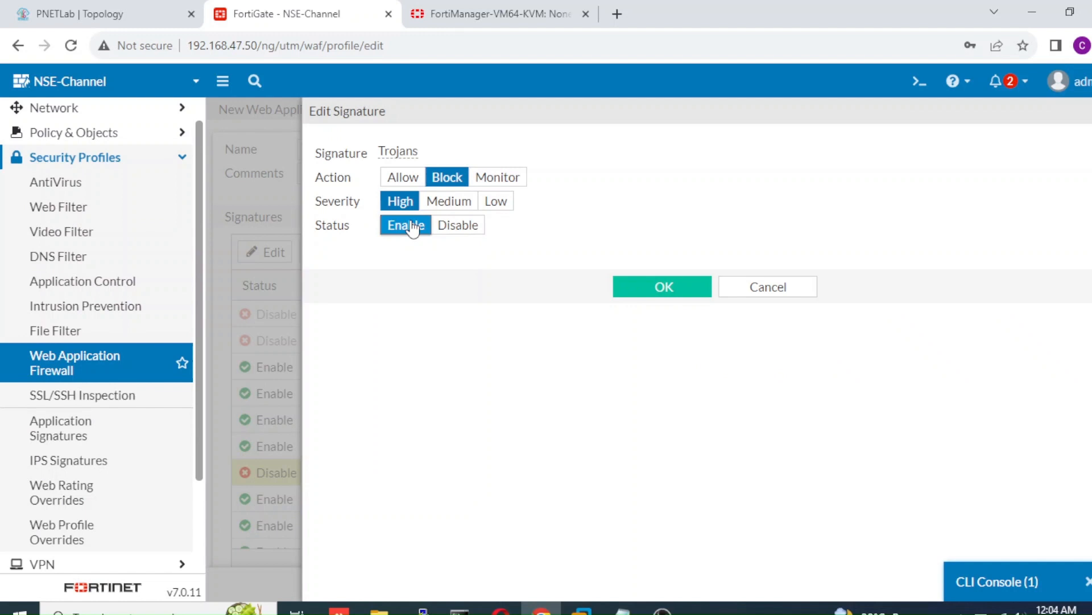
pyautogui.click(654, 291)
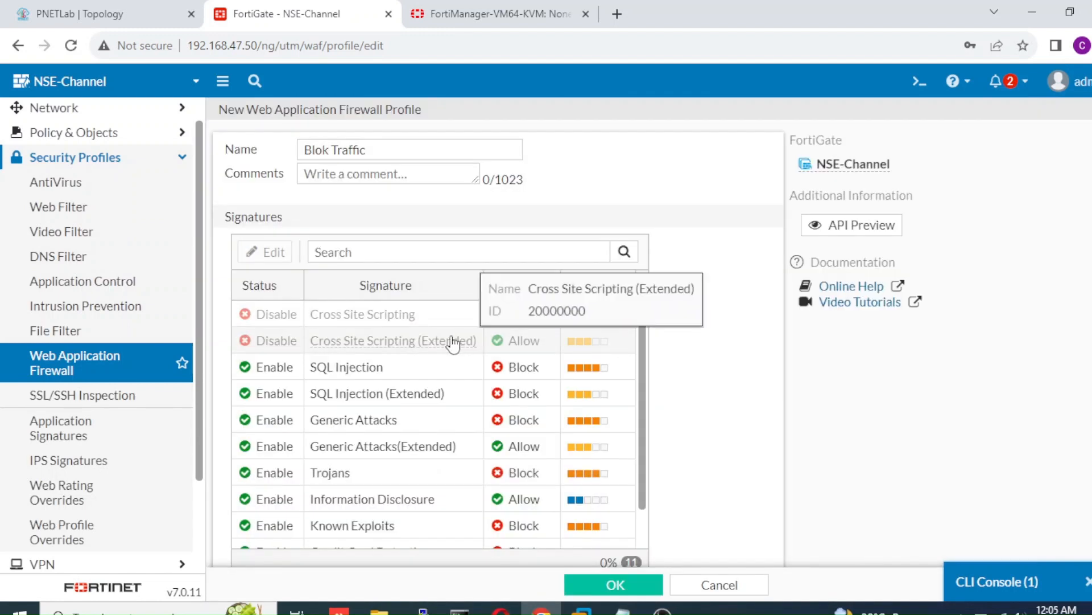
# Step: Enable Cross Site Scripting with Block action and save the Blok Traffic profile
pyautogui.click(432, 320)
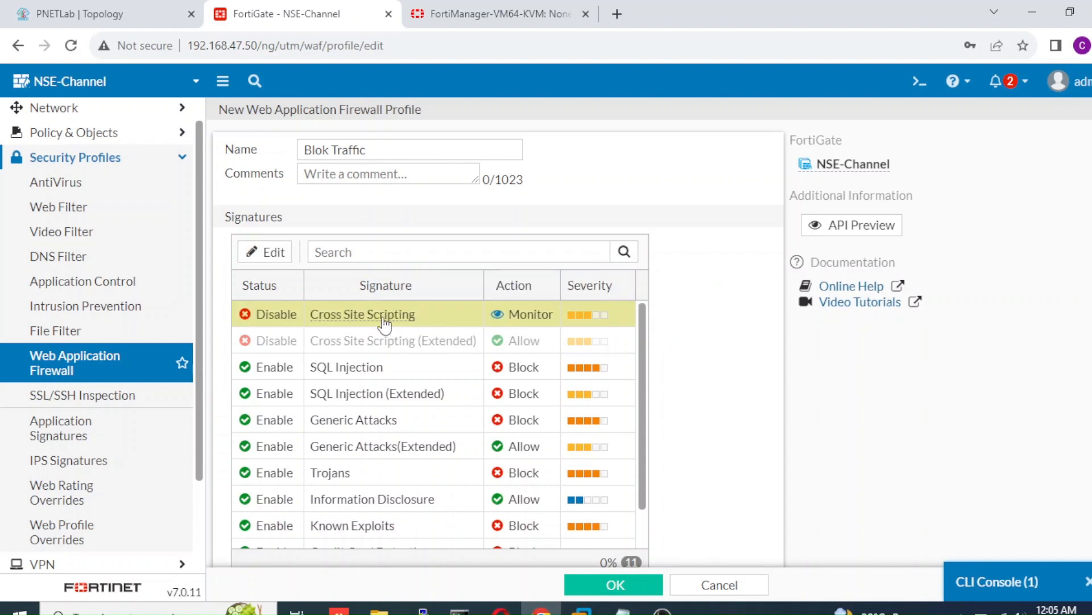
pyautogui.rightClick(408, 324)
pyautogui.click(426, 338)
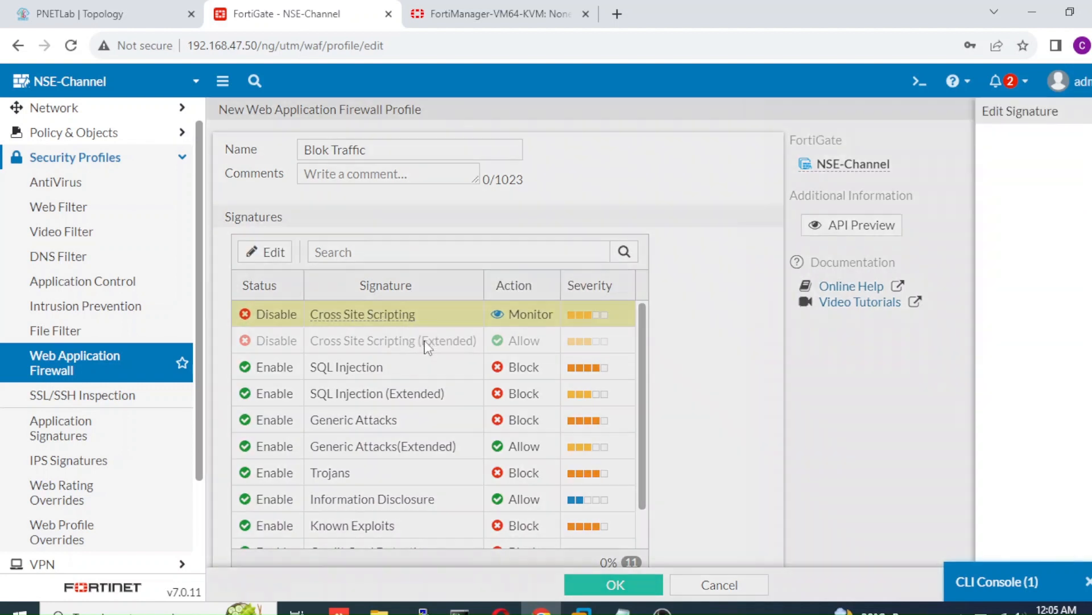
pyautogui.click(402, 230)
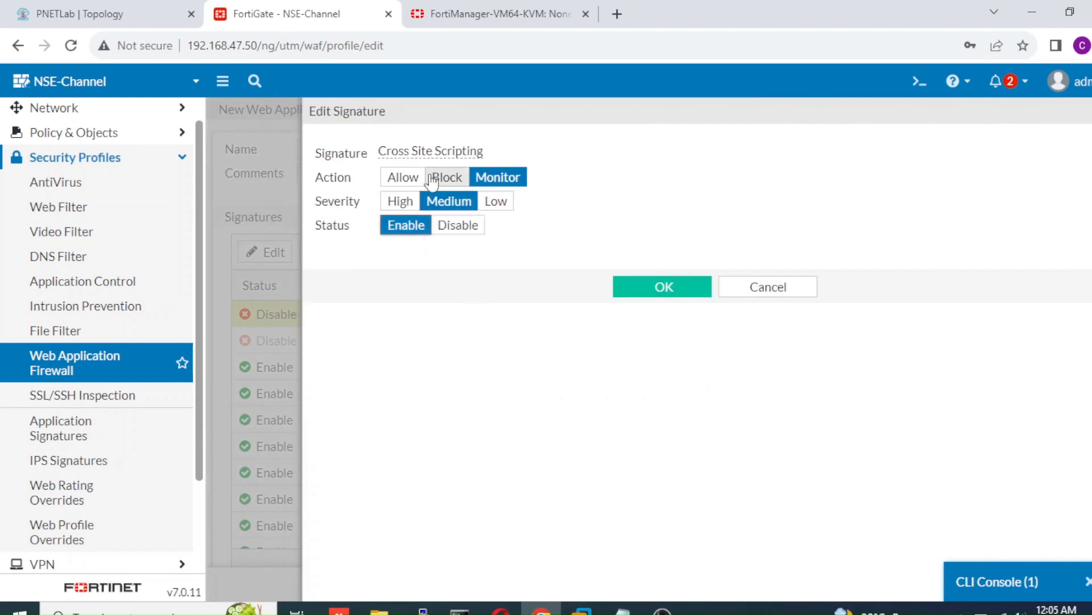
pyautogui.click(447, 177)
pyautogui.click(641, 294)
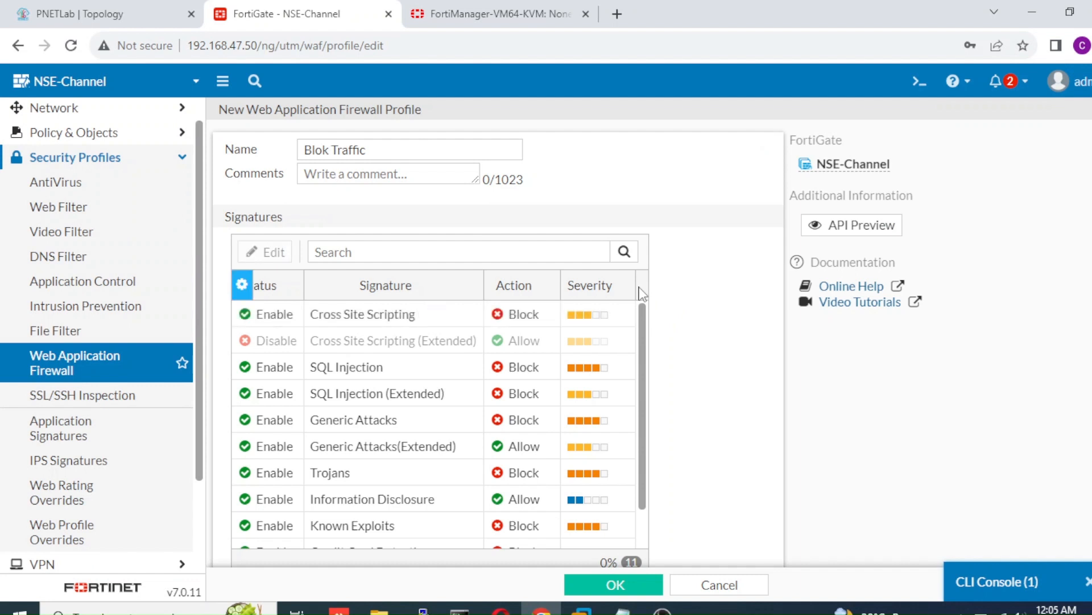
pyautogui.click(603, 586)
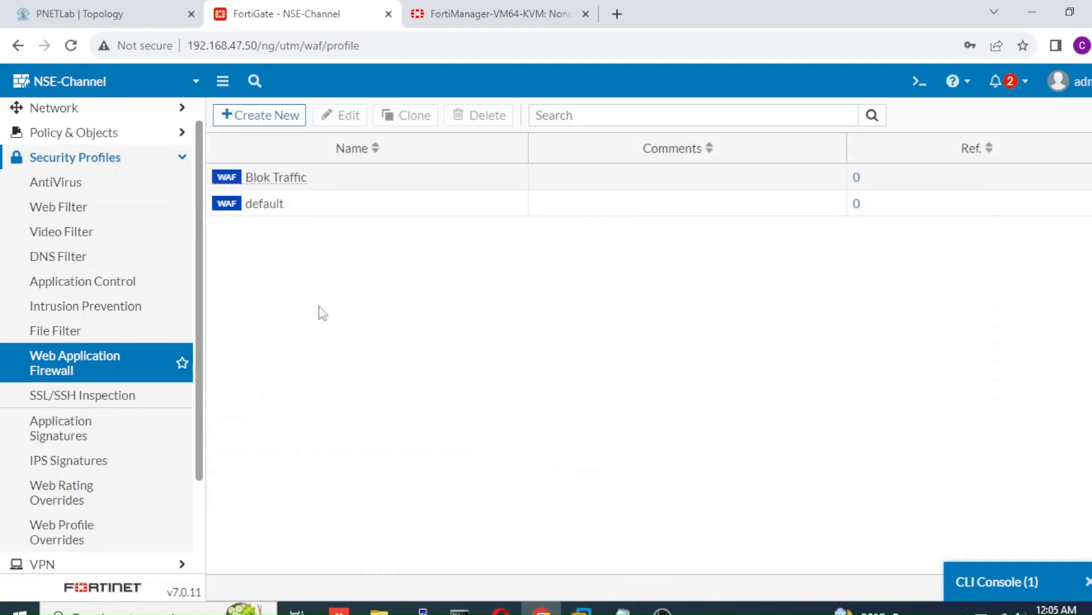
# Step: Reopen Blok Traffic, set Generic Attacks(Extended) to Block, and save the profile
pyautogui.doubleClick(308, 181)
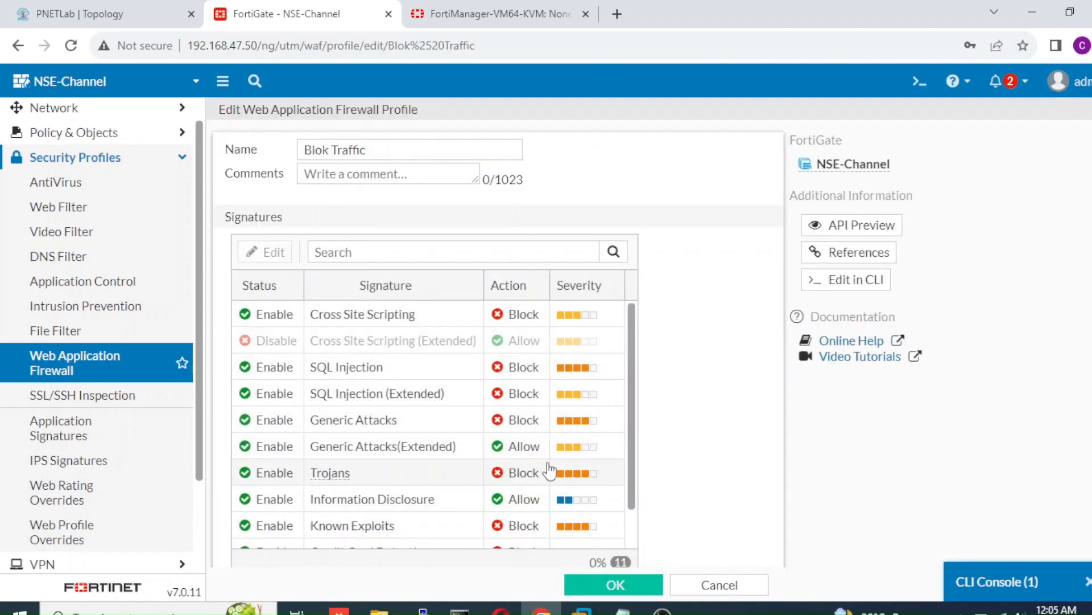
pyautogui.doubleClick(538, 449)
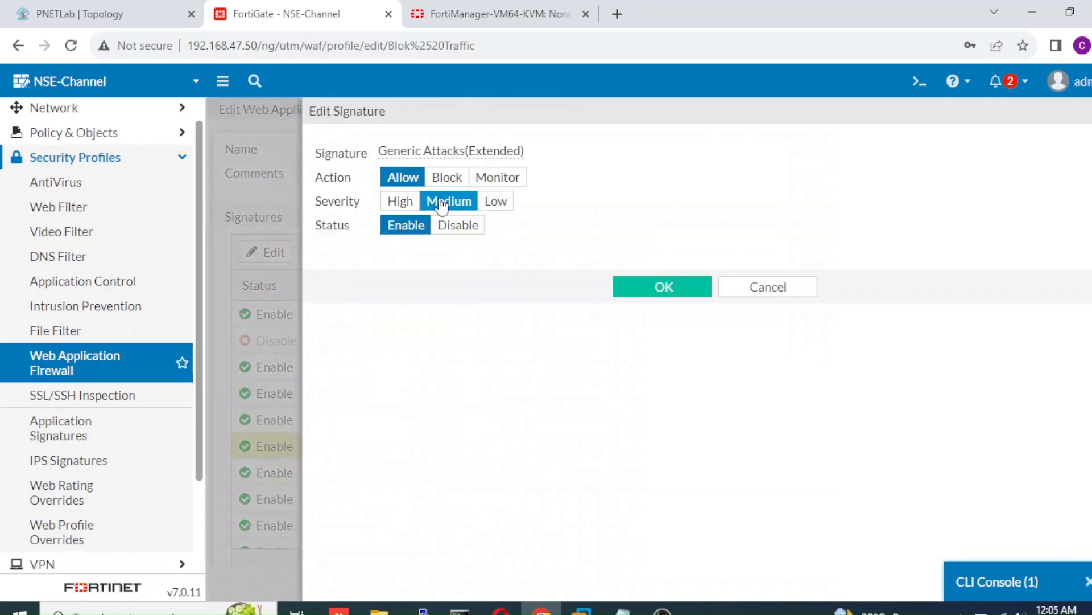
pyautogui.click(456, 184)
pyautogui.click(637, 294)
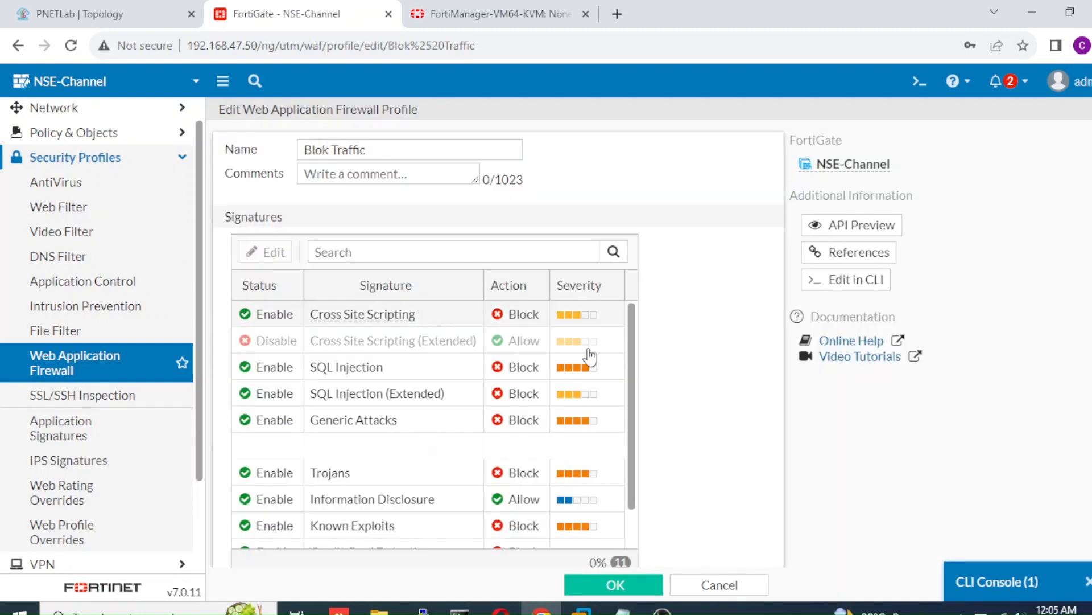
pyautogui.click(587, 586)
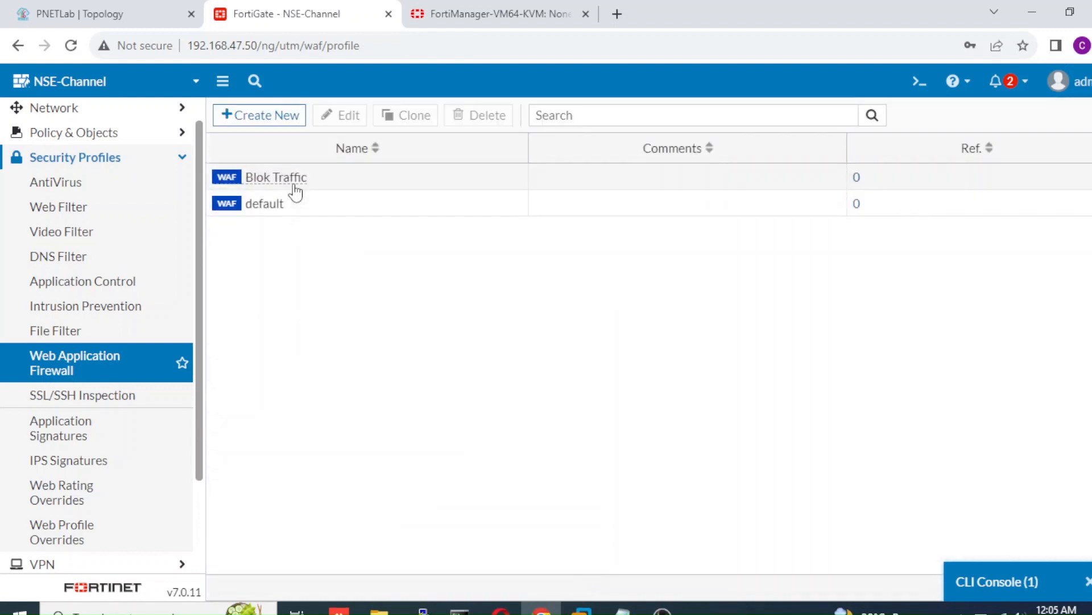
# Step: Expand Policy & Objects in the sidebar
pyautogui.moveTo(297, 182)
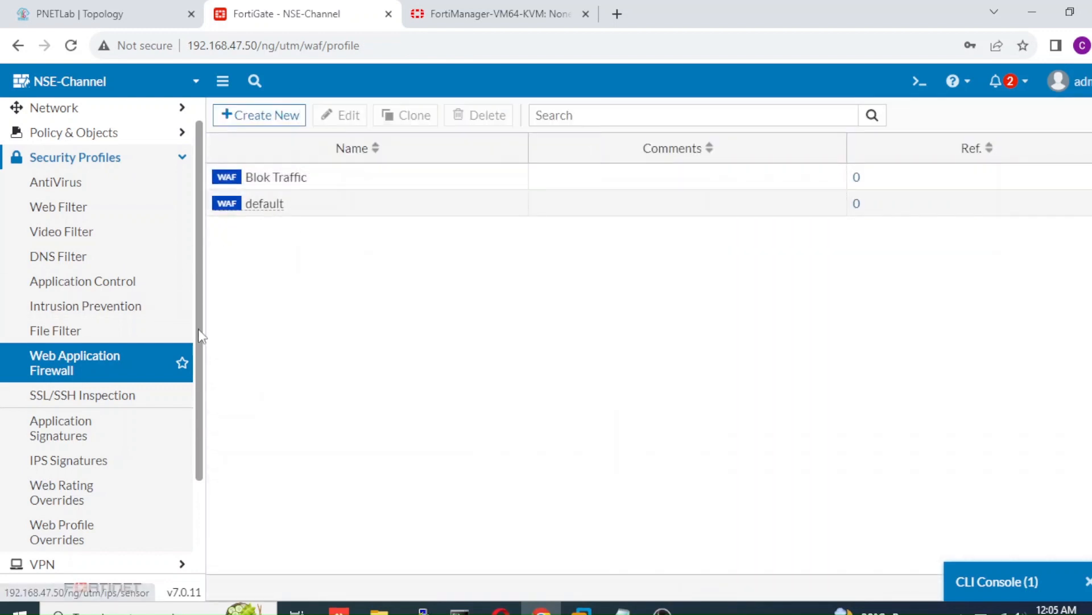
pyautogui.moveTo(199, 329); pyautogui.dragTo(199, 258)
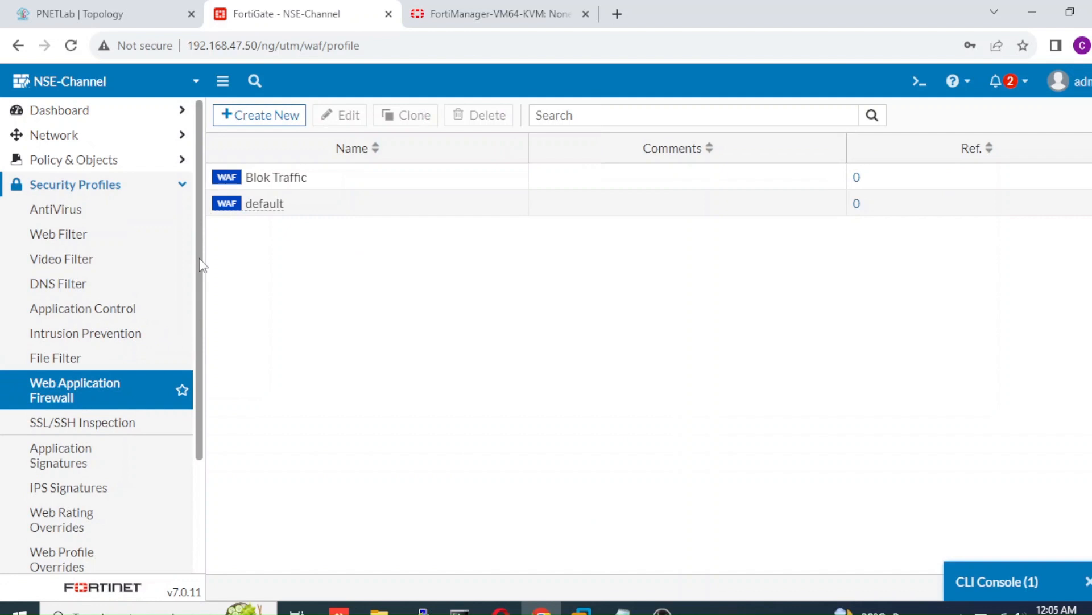
pyautogui.click(159, 162)
# Step: Open the Acces to Webserver firewall policy and set Inspection Mode to Proxy-based
pyautogui.click(126, 188)
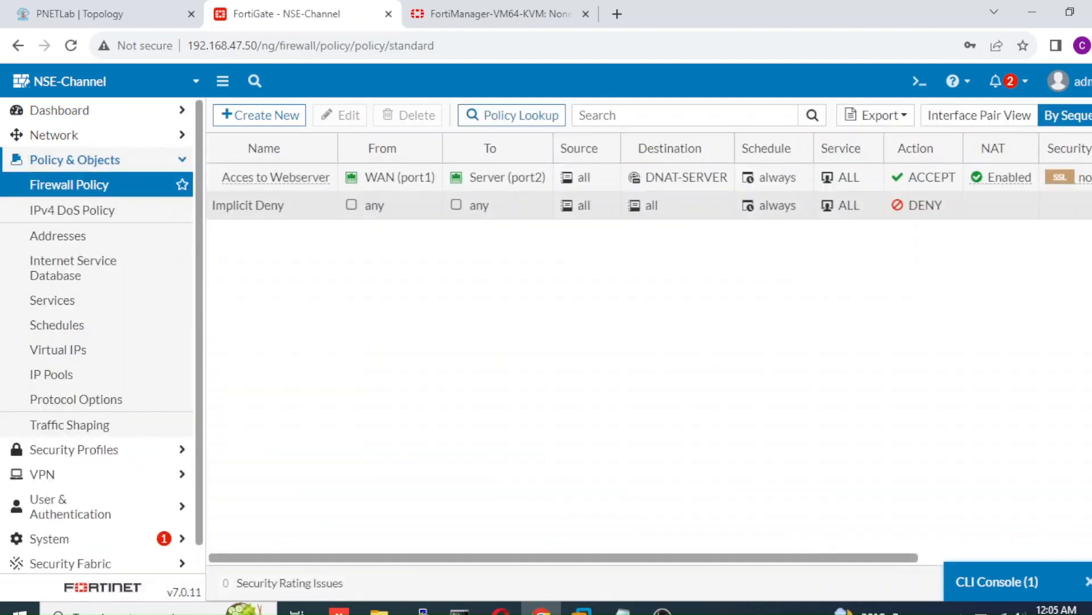
pyautogui.doubleClick(756, 187)
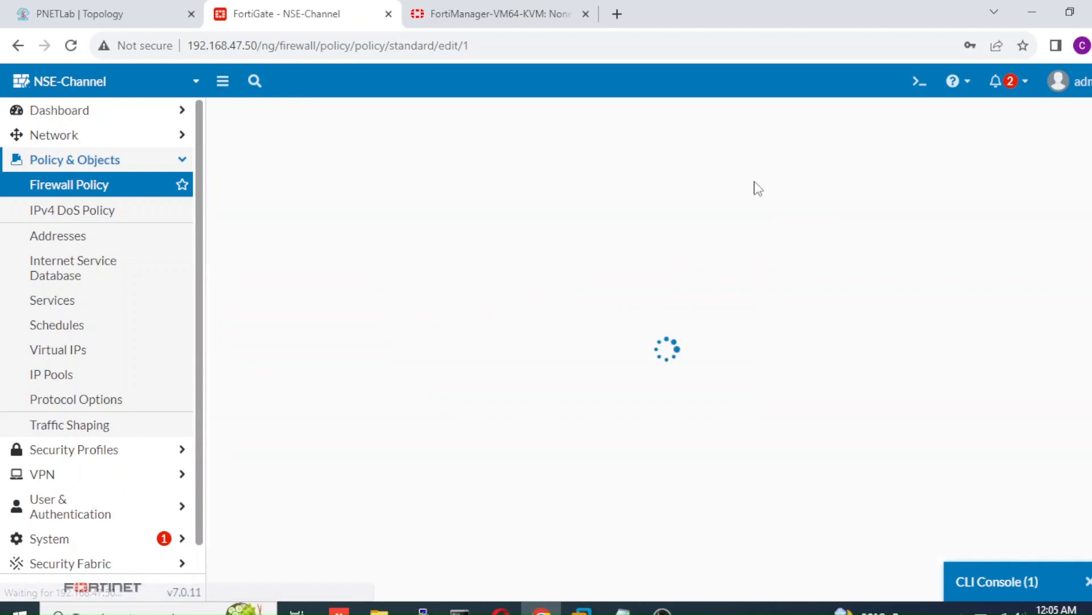
pyautogui.scroll(-5, 439, 256)
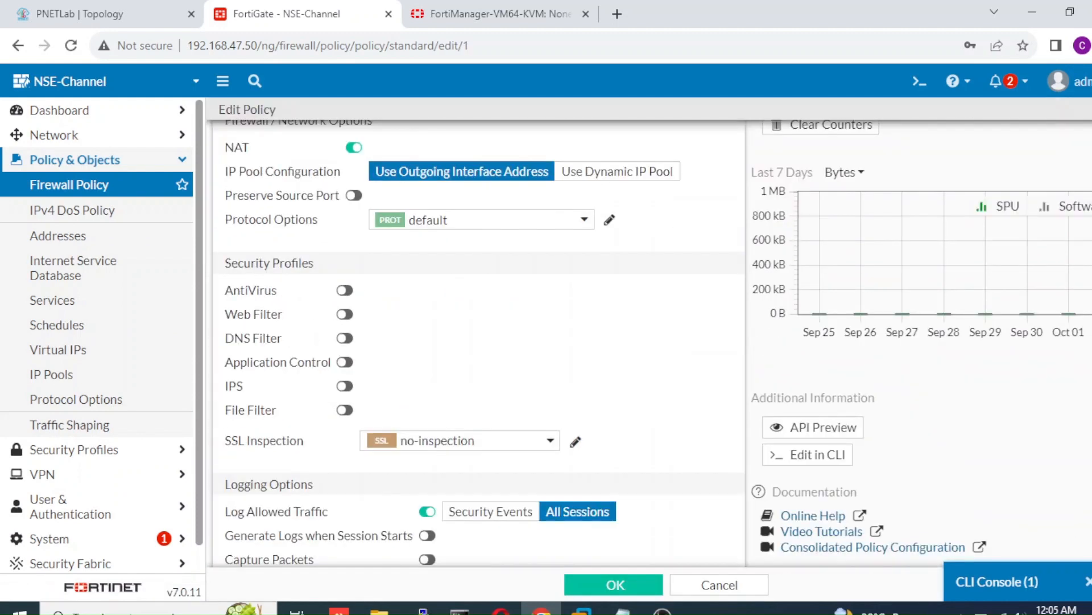
pyautogui.scroll(1, 439, 256)
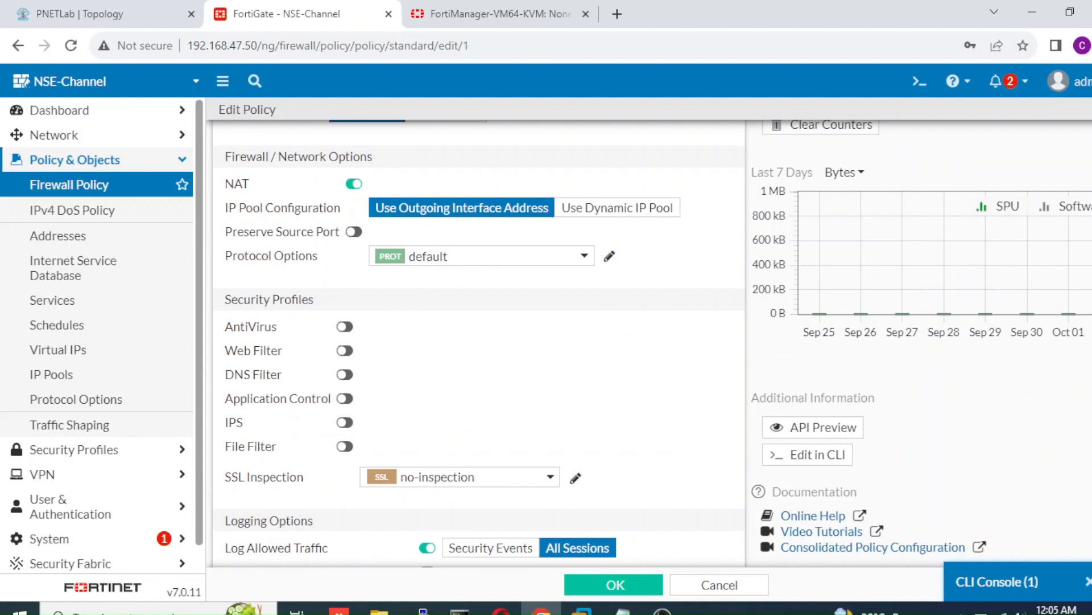
pyautogui.scroll(3, 478, 341)
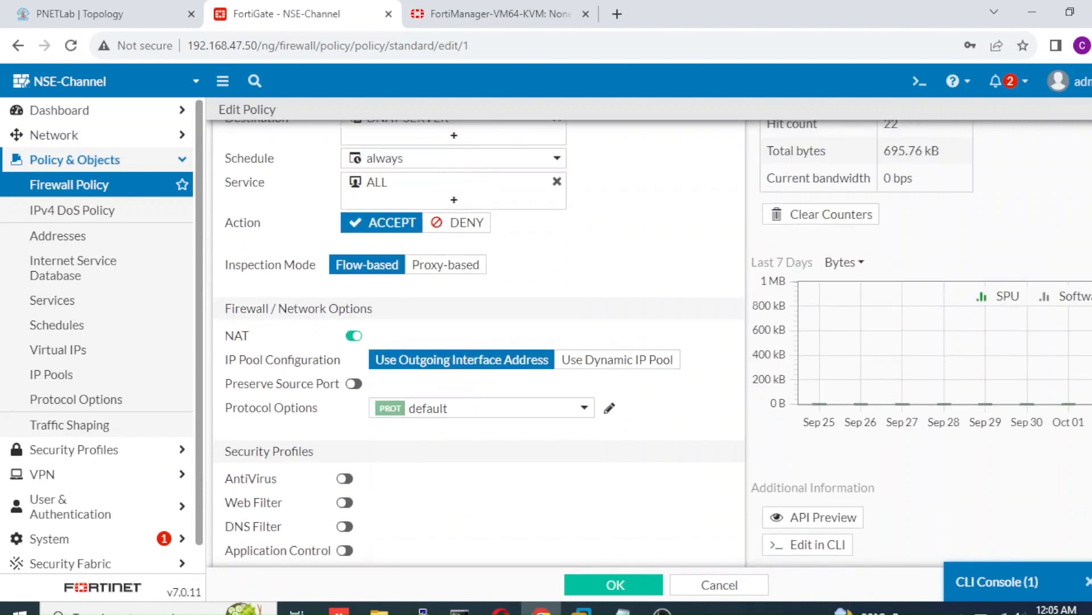
pyautogui.click(473, 275)
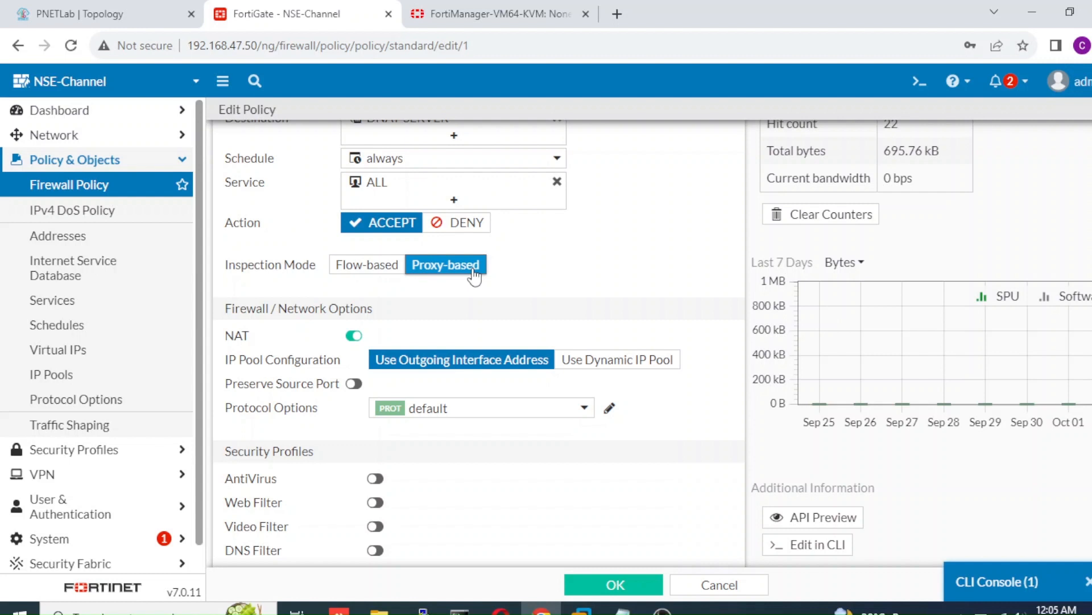
pyautogui.click(364, 268)
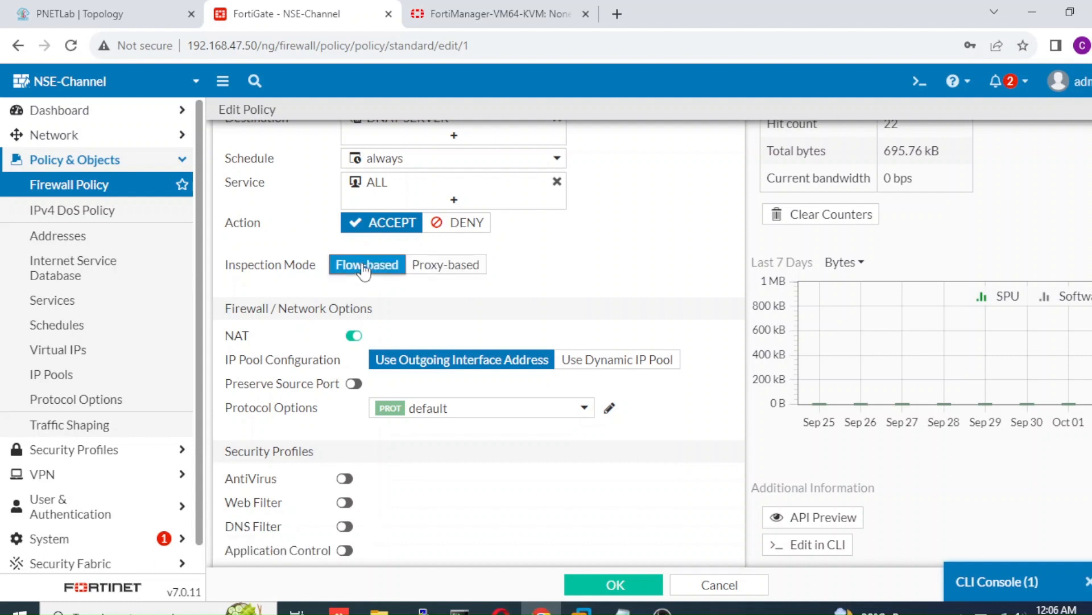
pyautogui.click(446, 272)
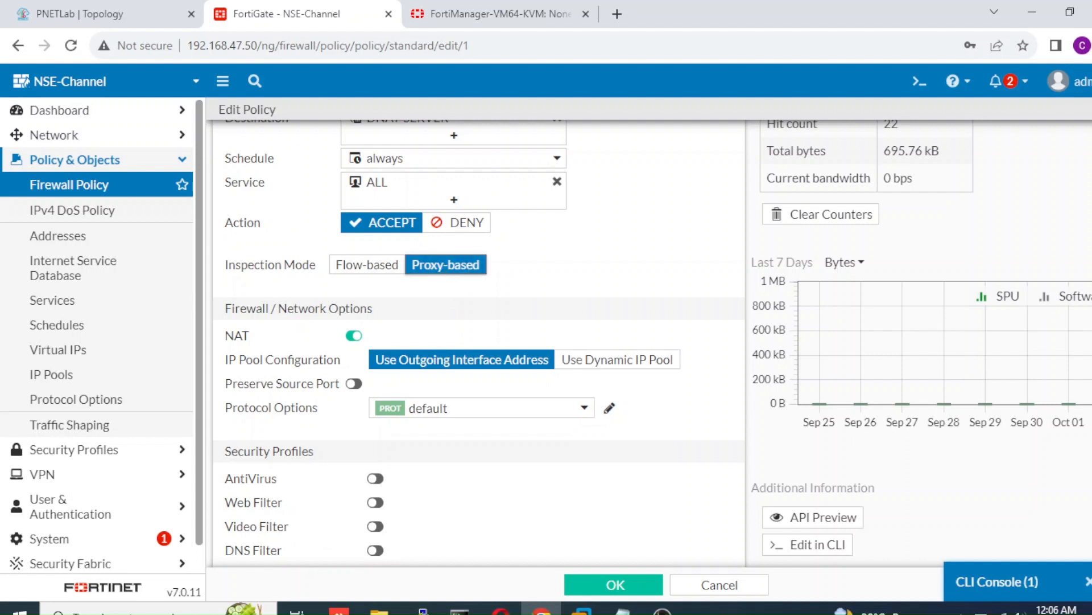
pyautogui.scroll(-3, 478, 341)
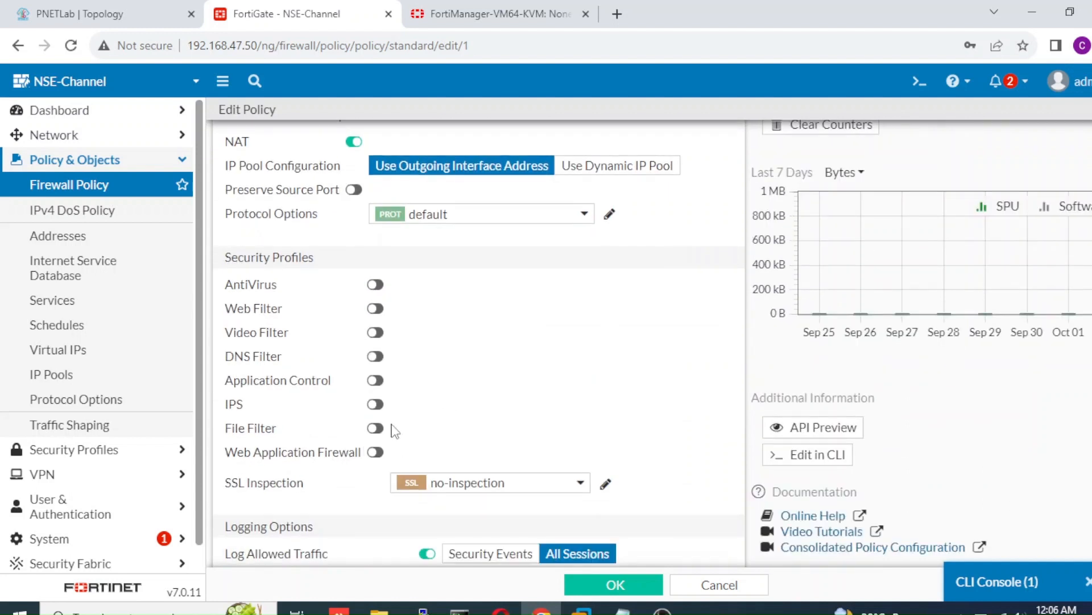
# Step: Turn on Web Application Firewall and select the Blok Traffic profile
pyautogui.click(376, 453)
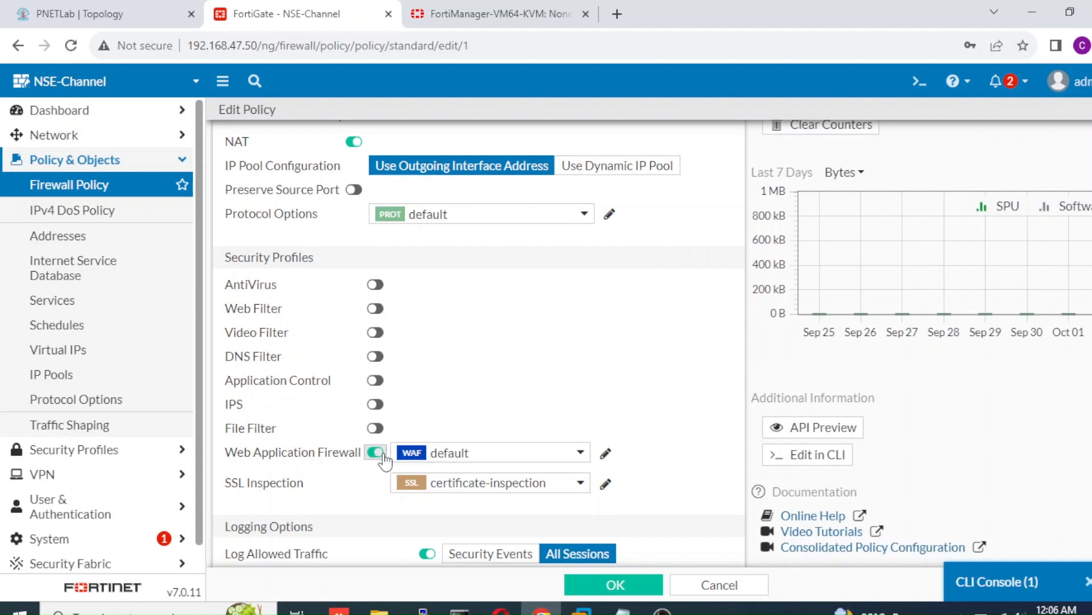
pyautogui.click(470, 460)
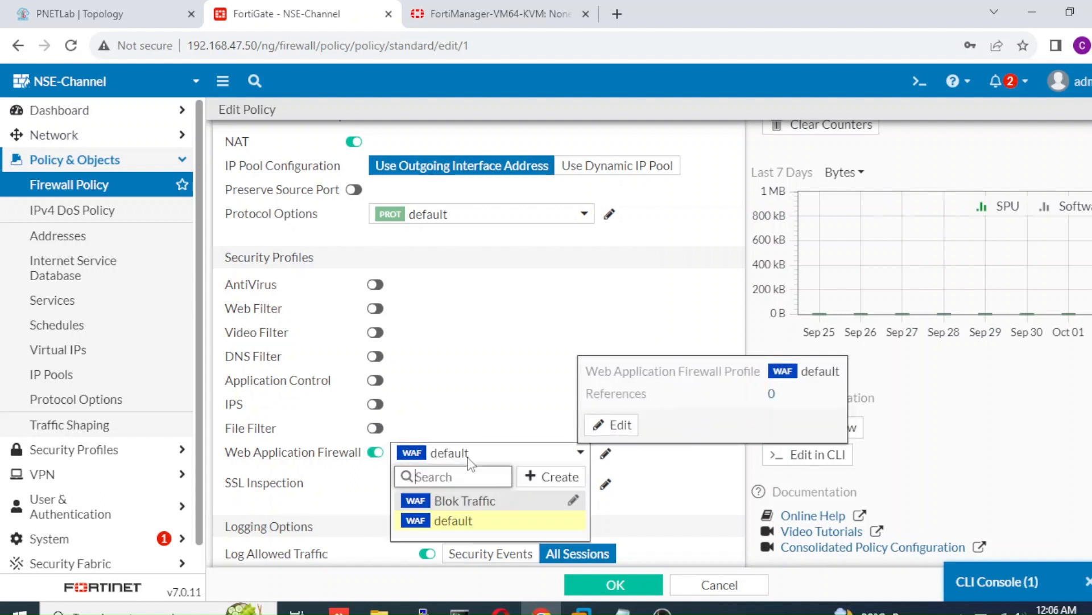
pyautogui.moveTo(521, 508)
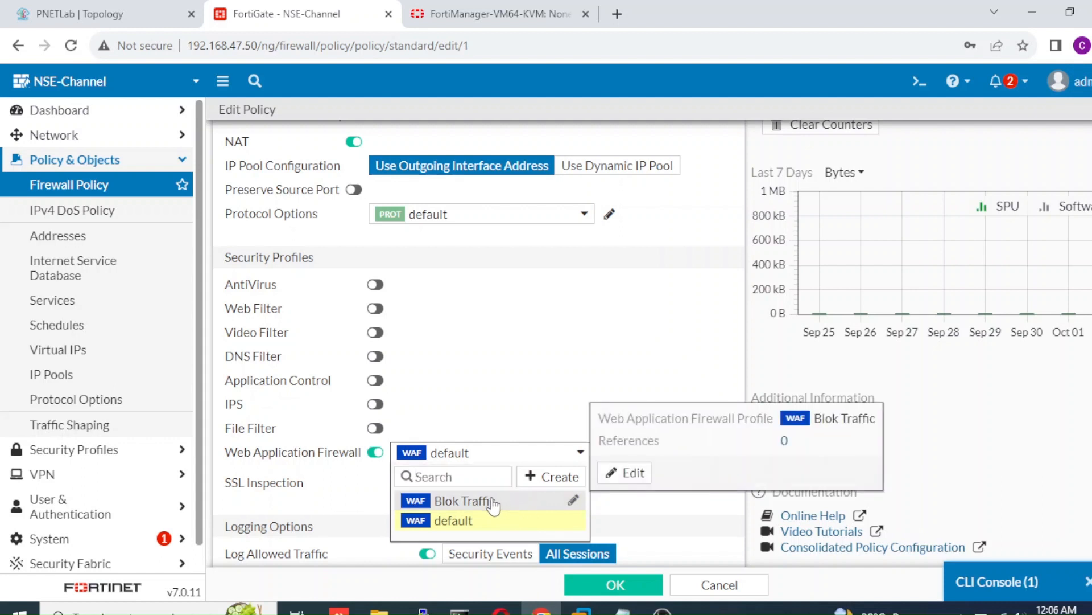
pyautogui.click(492, 503)
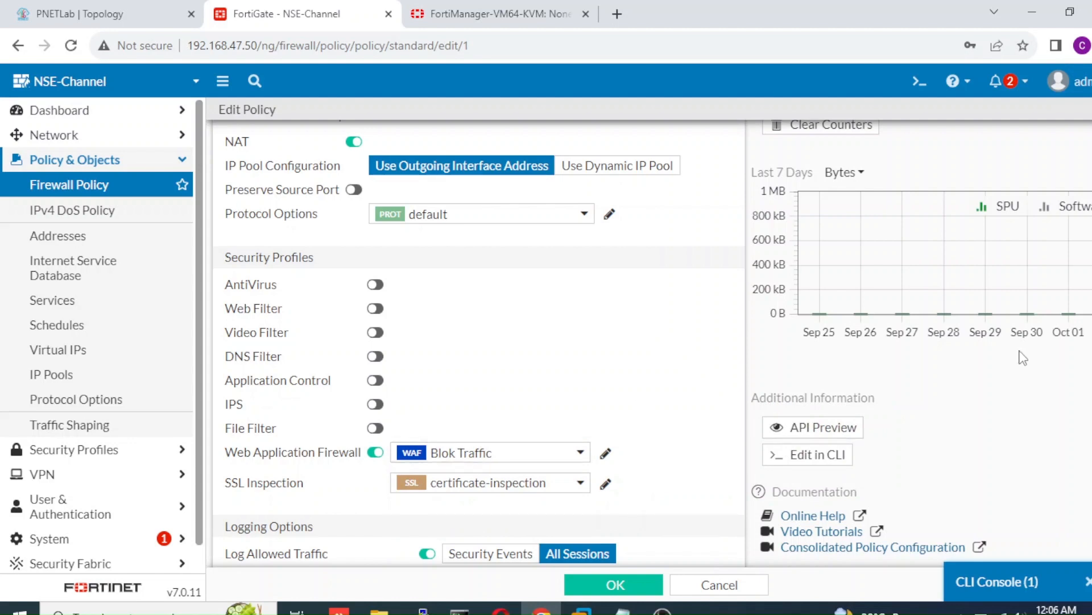
# Step: Disable NAT on the policy and save it
pyautogui.scroll(6, 854, 370)
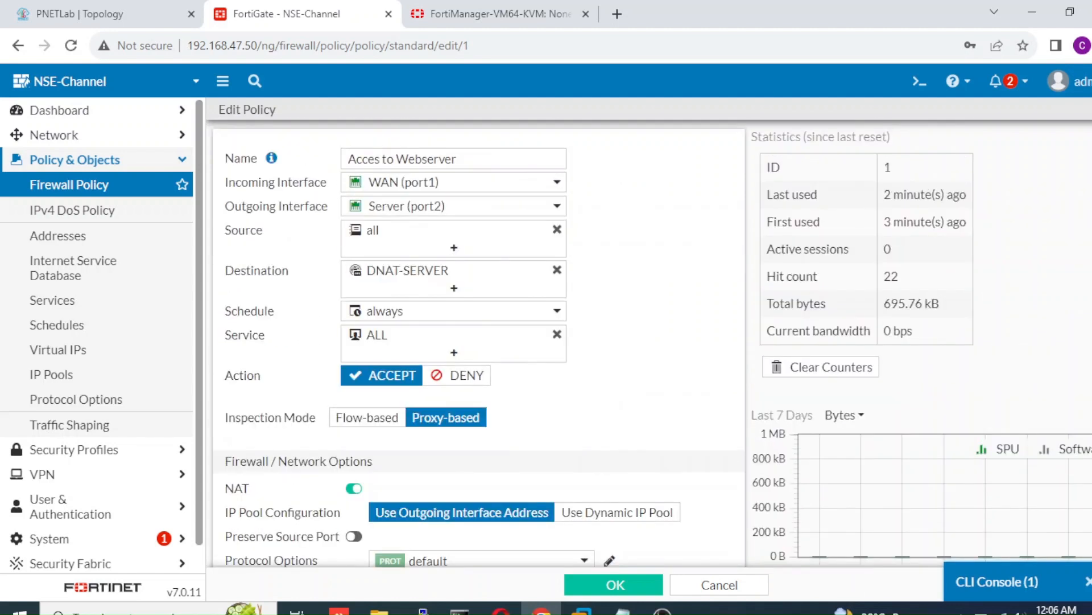
pyautogui.click(353, 491)
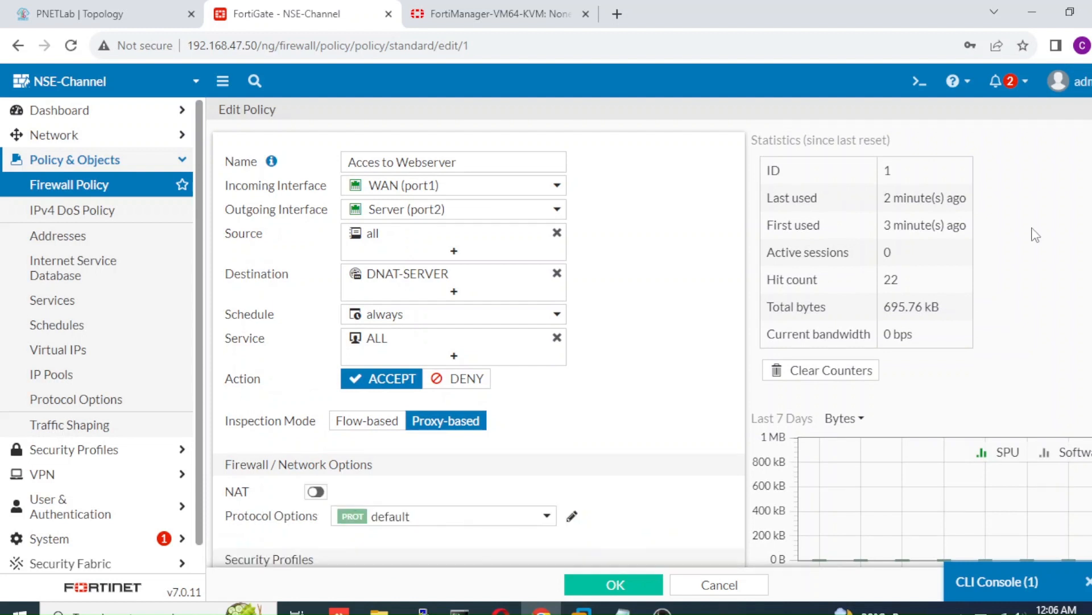
pyautogui.scroll(-6, 478, 341)
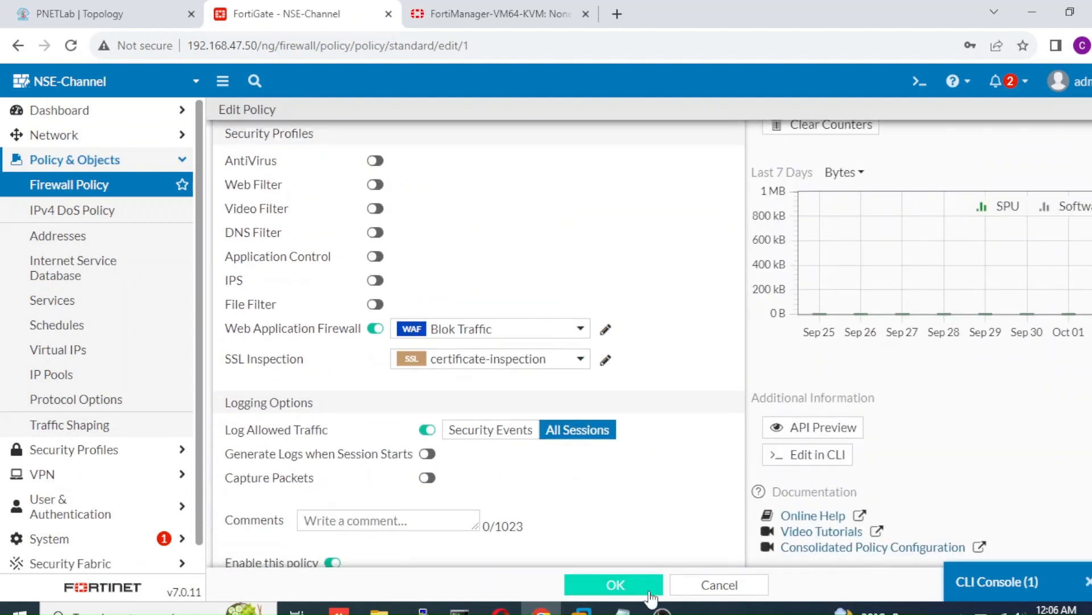
pyautogui.click(627, 579)
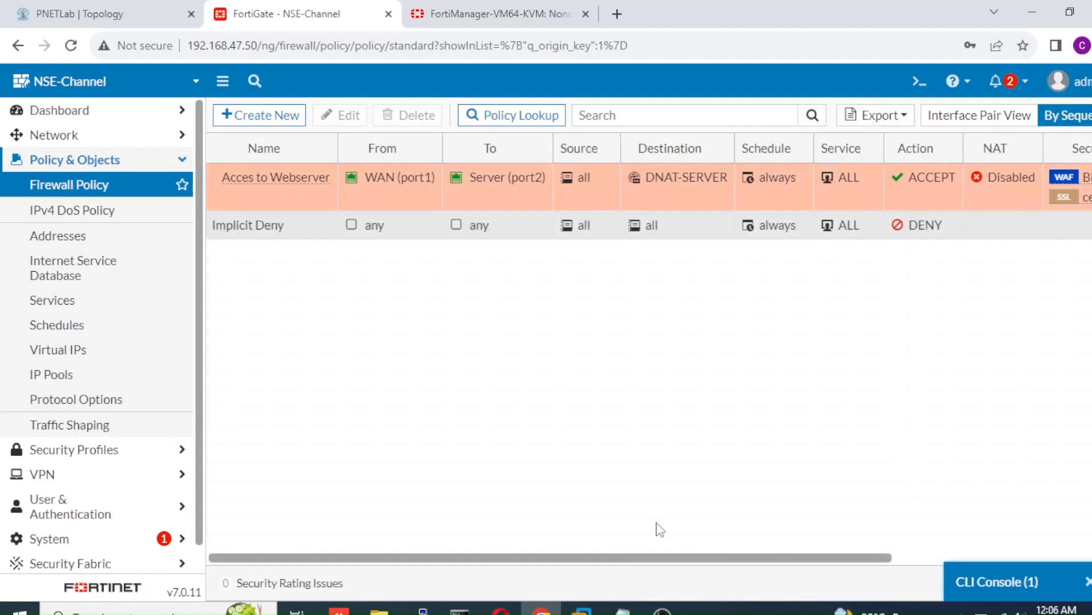
# Step: Switch the webserver policy's SSL inspection to deep-inspection from the list's Security Profiles editor
pyautogui.moveTo(633, 558); pyautogui.dragTo(828, 555)
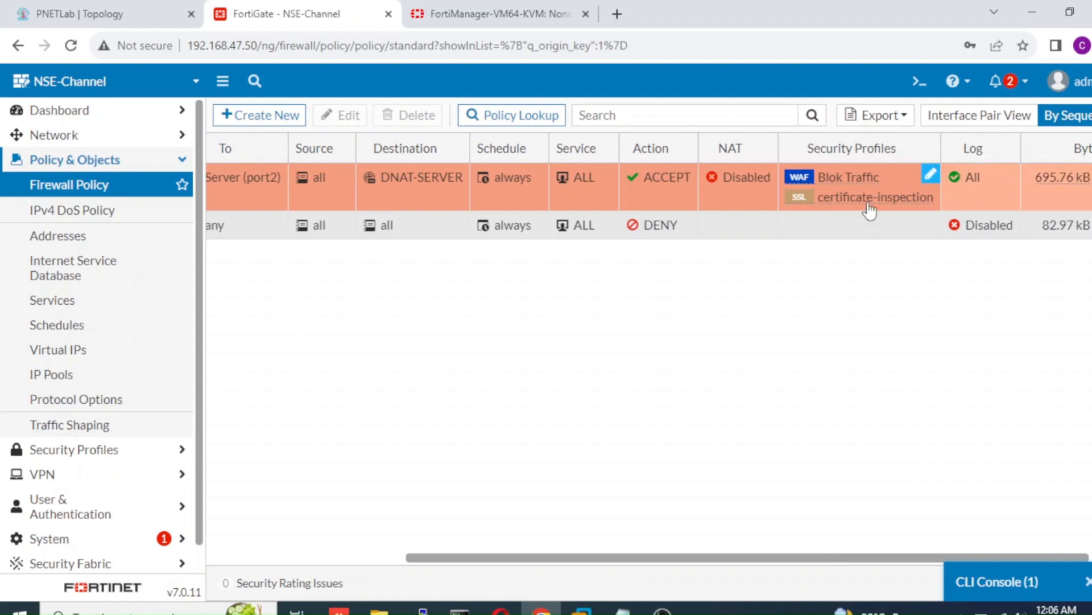
pyautogui.click(932, 177)
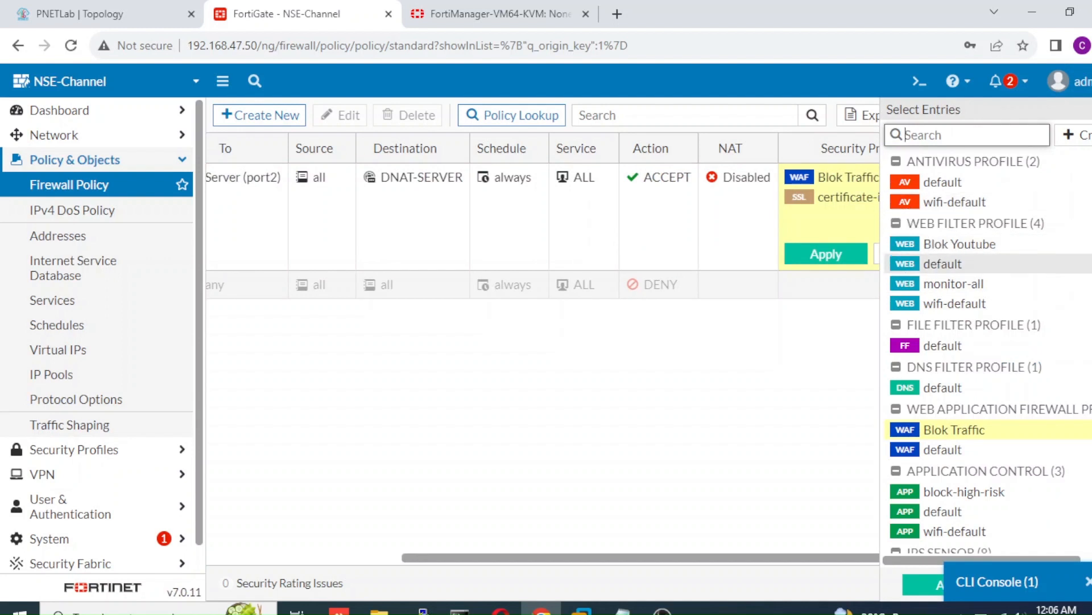
pyautogui.scroll(-5, 968, 341)
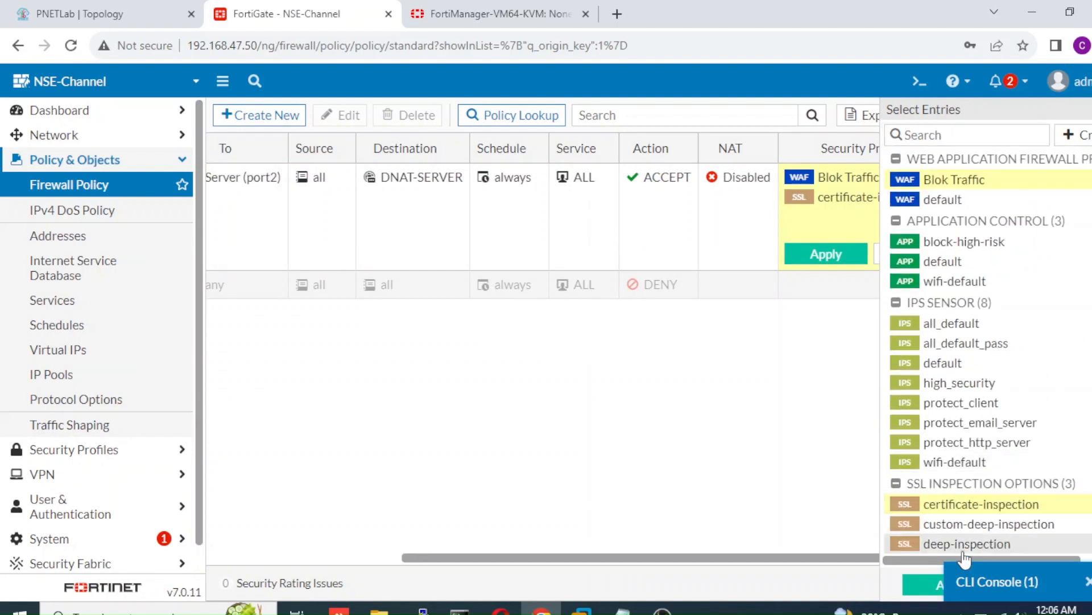
pyautogui.click(964, 549)
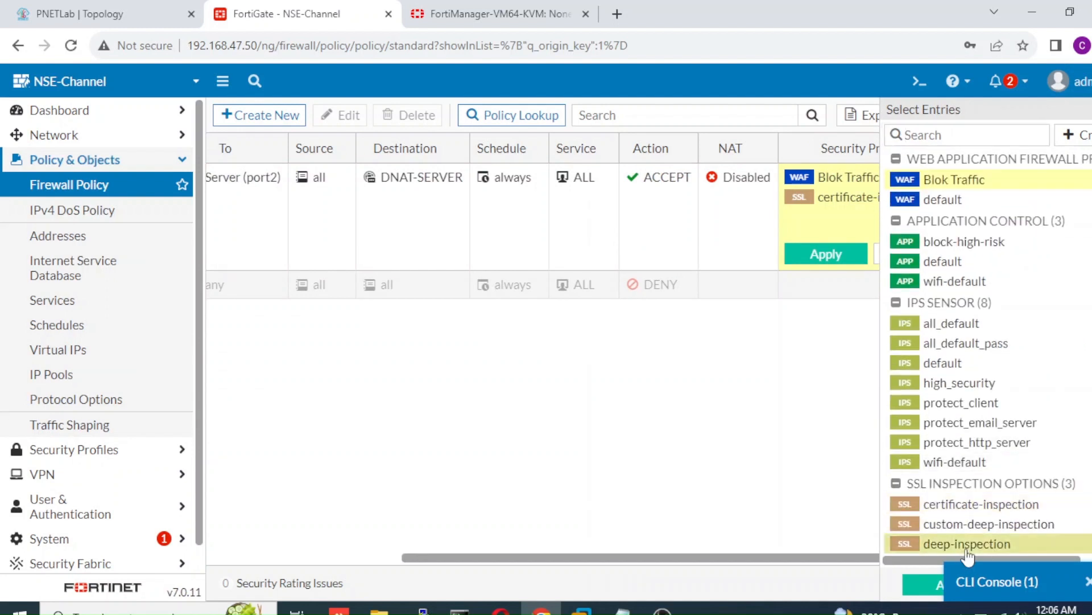
pyautogui.click(1088, 582)
pyautogui.click(979, 589)
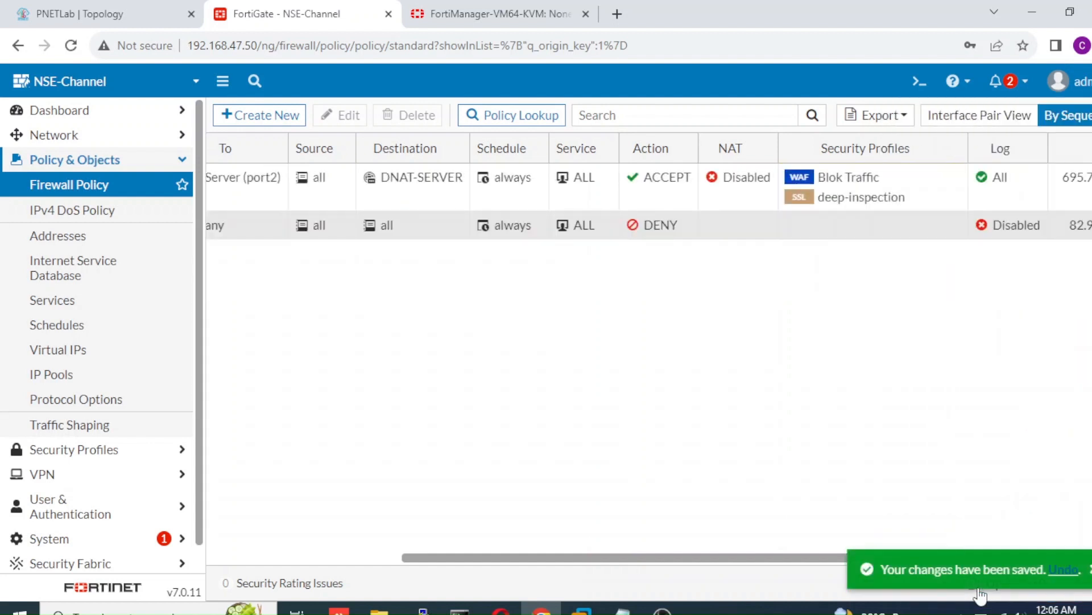
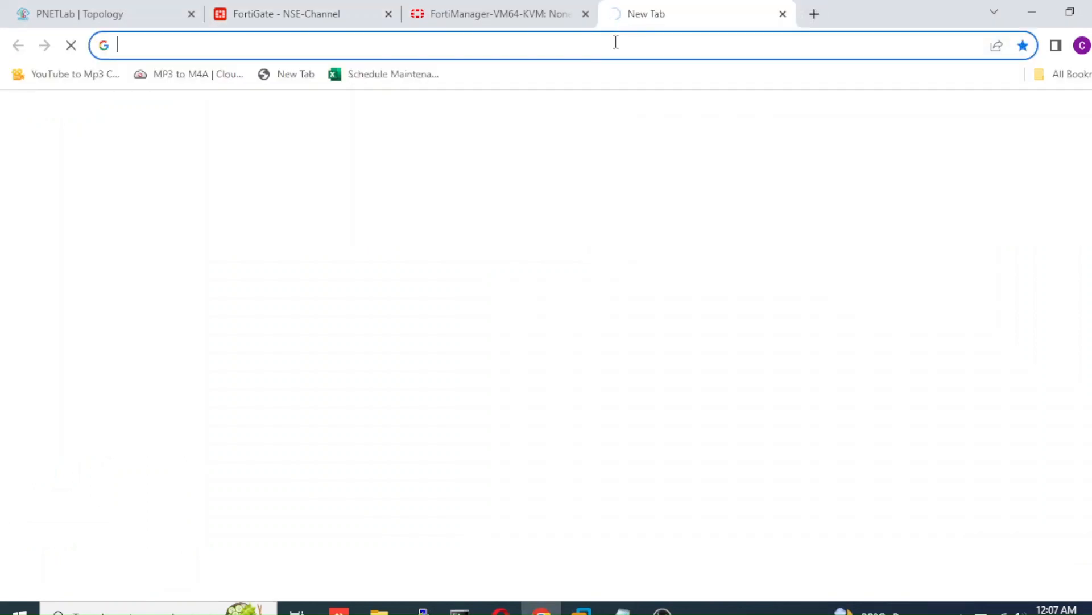
# Step: In the new Chrome tab, focus the address bar to enter the 192.168.47.55 login URL
pyautogui.click(615, 41)
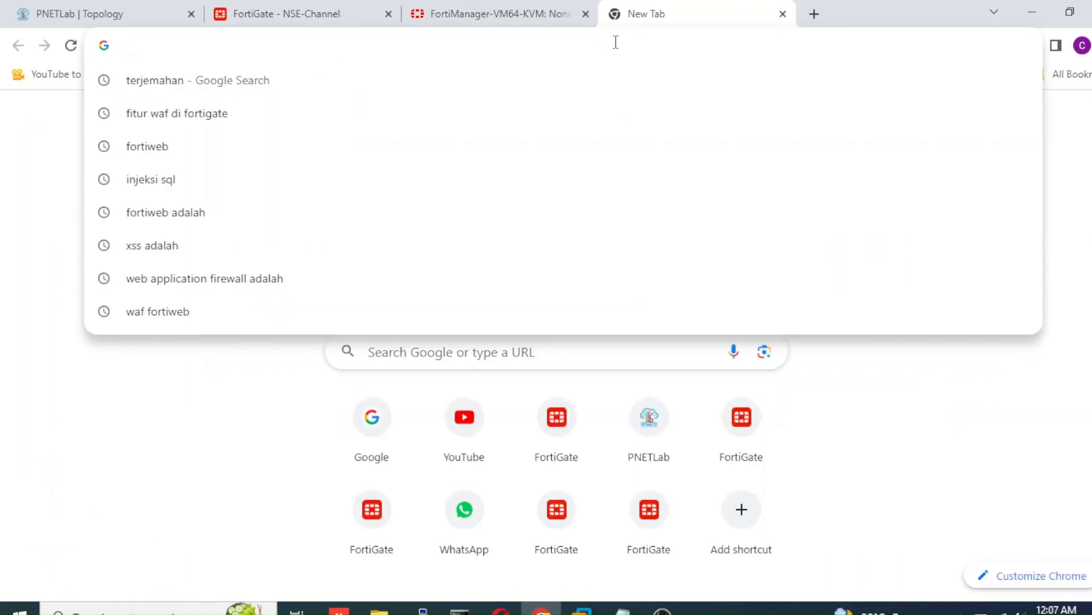
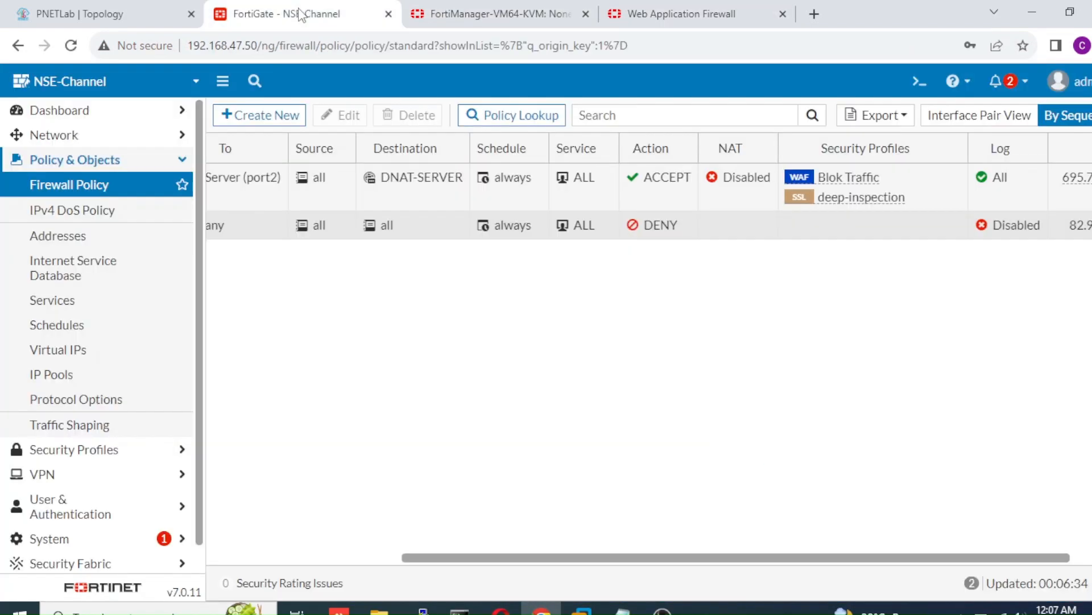
# Step: Expand the Log & Report section in the sidebar to list its log pages
pyautogui.scroll(-1, 168, 399)
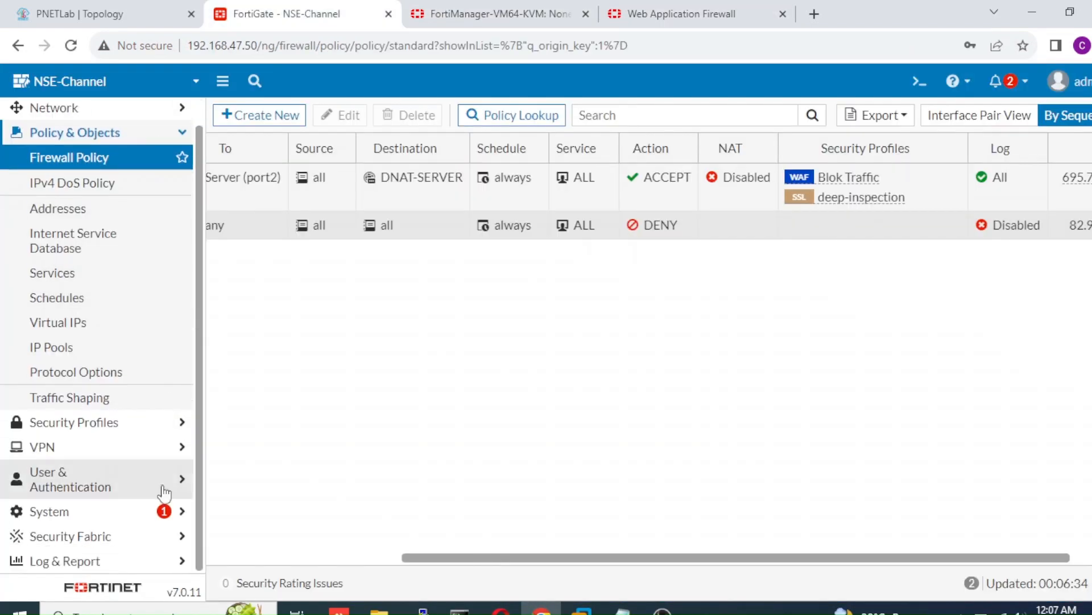
pyautogui.click(106, 561)
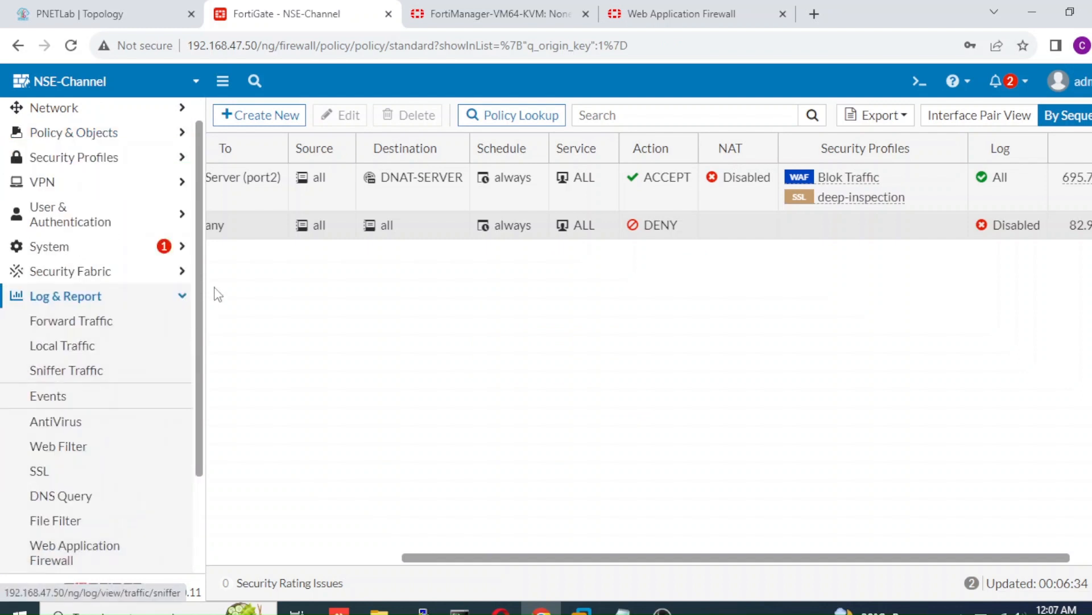
pyautogui.scroll(-3, 189, 350)
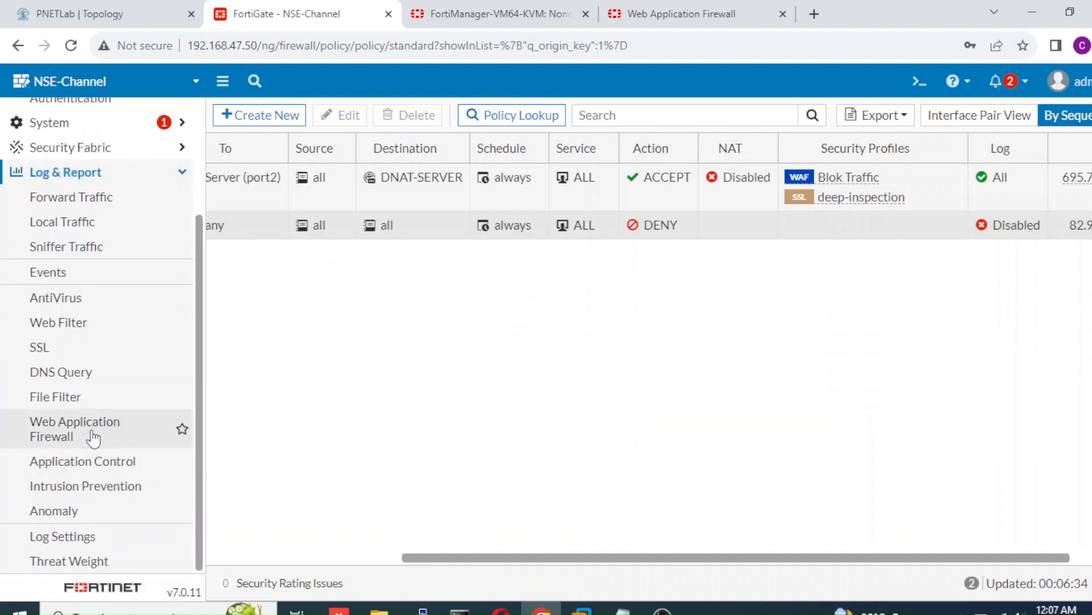
# Step: Open the Web Application Firewall log showing the blocked request from 192.168.47.1
pyautogui.click(95, 436)
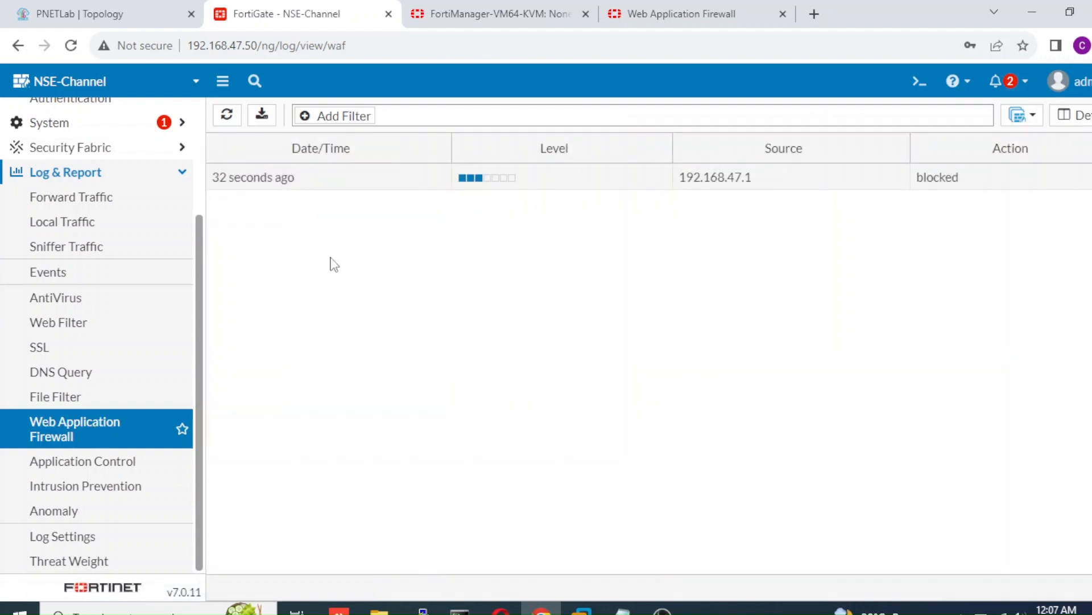
pyautogui.moveTo(247, 187)
# Step: Open the blocked entry's details and highlight the Blok Traffic 'SQL Injection (Extended)' message
pyautogui.doubleClick(975, 181)
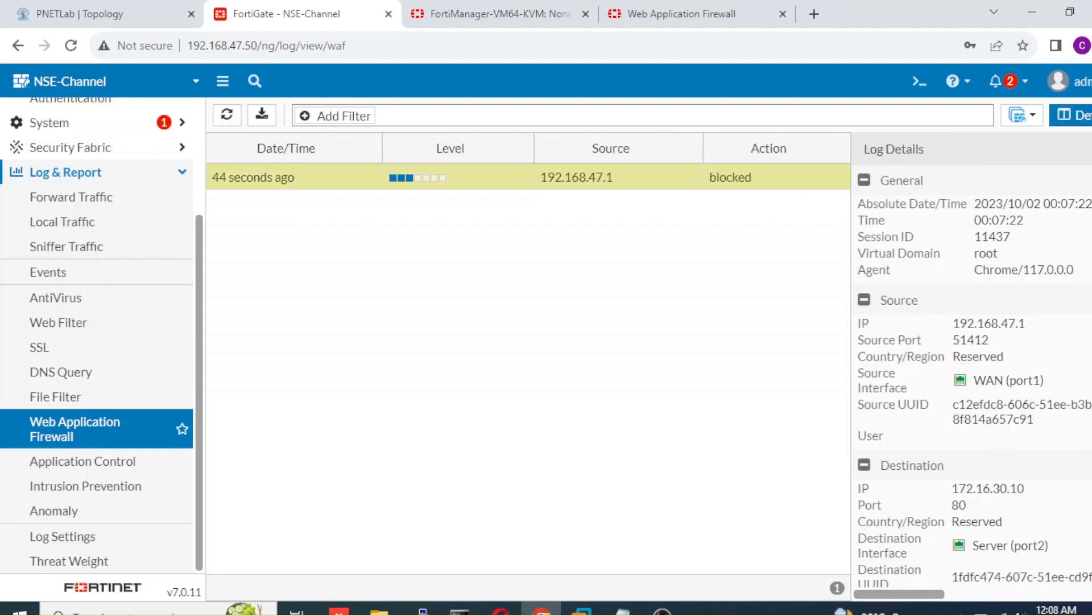
pyautogui.scroll(-1, 975, 376)
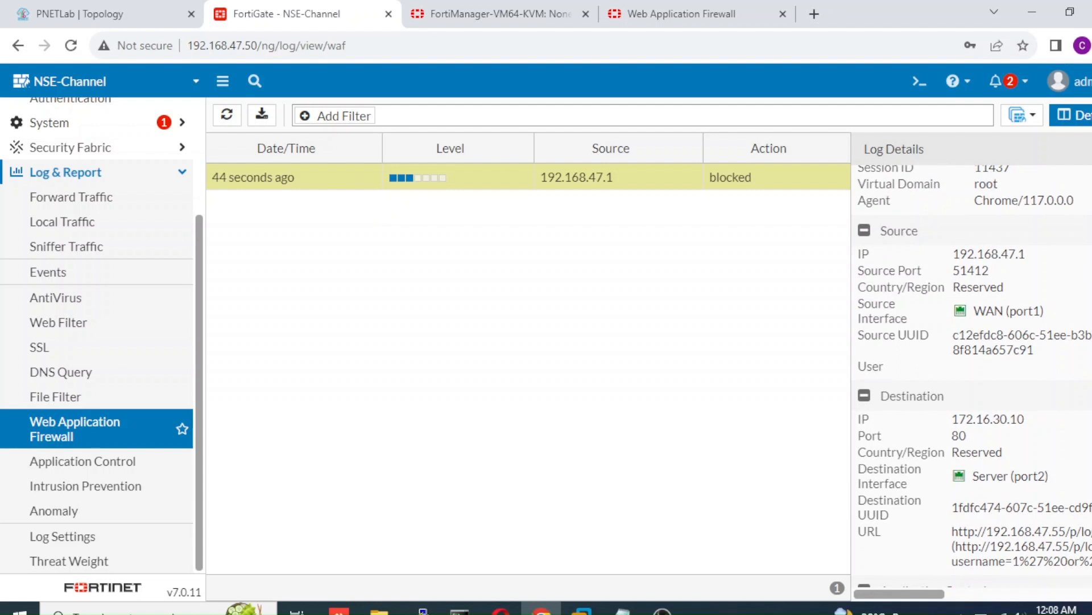
pyautogui.scroll(-1, 975, 376)
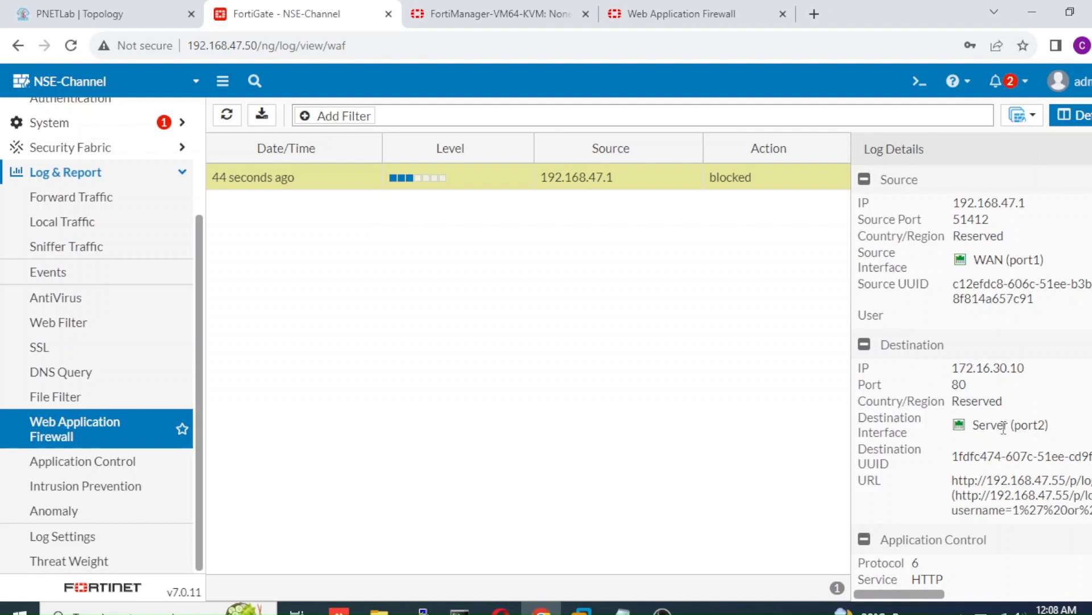
pyautogui.scroll(-4, 973, 375)
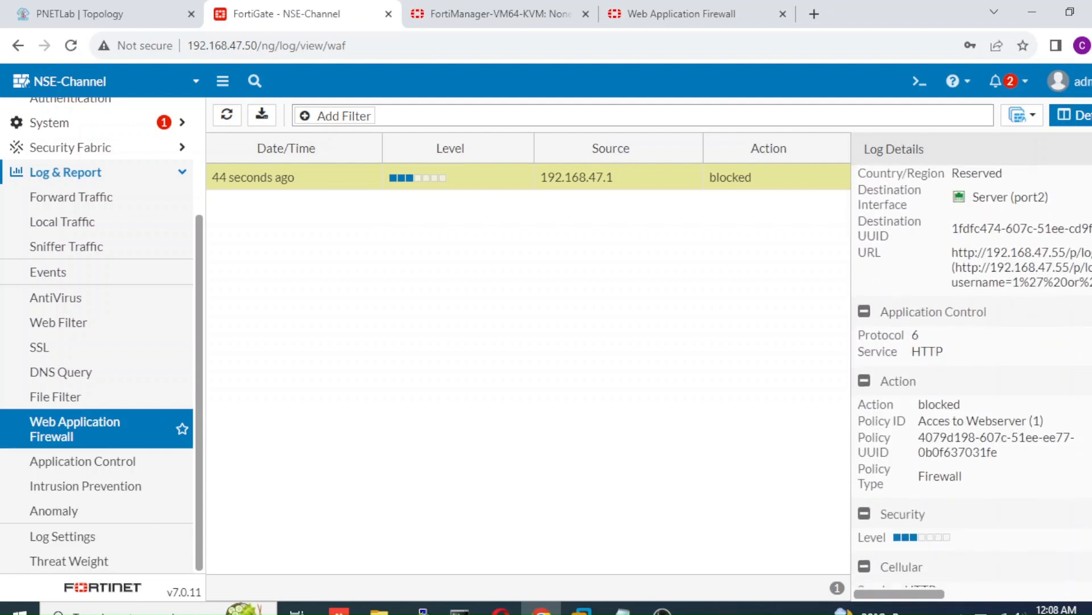
pyautogui.scroll(-4, 914, 296)
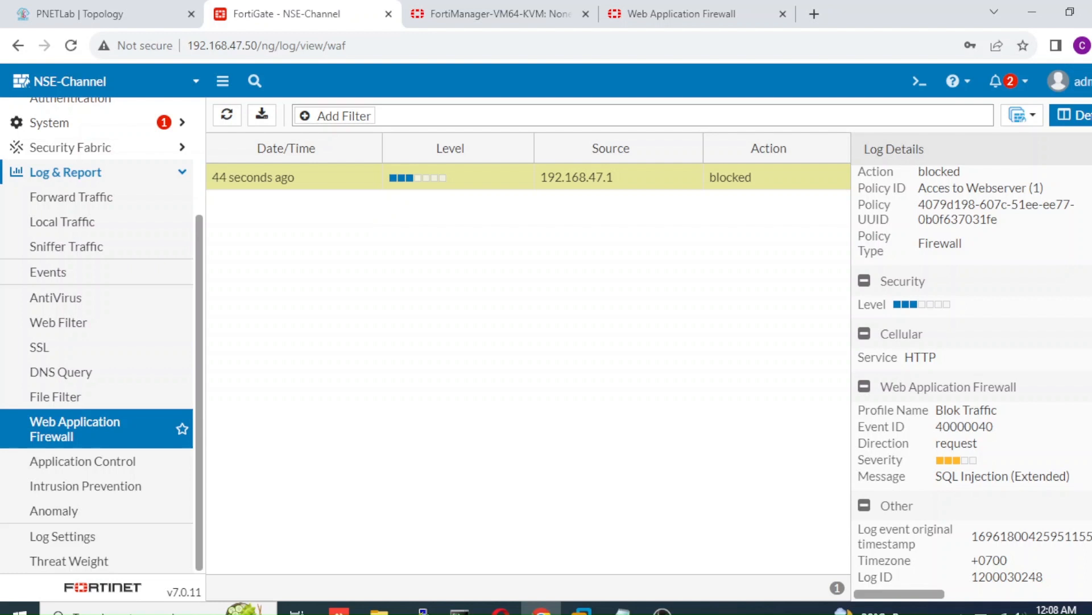
pyautogui.scroll(-2, 1078, 477)
pyautogui.scroll(3, 973, 375)
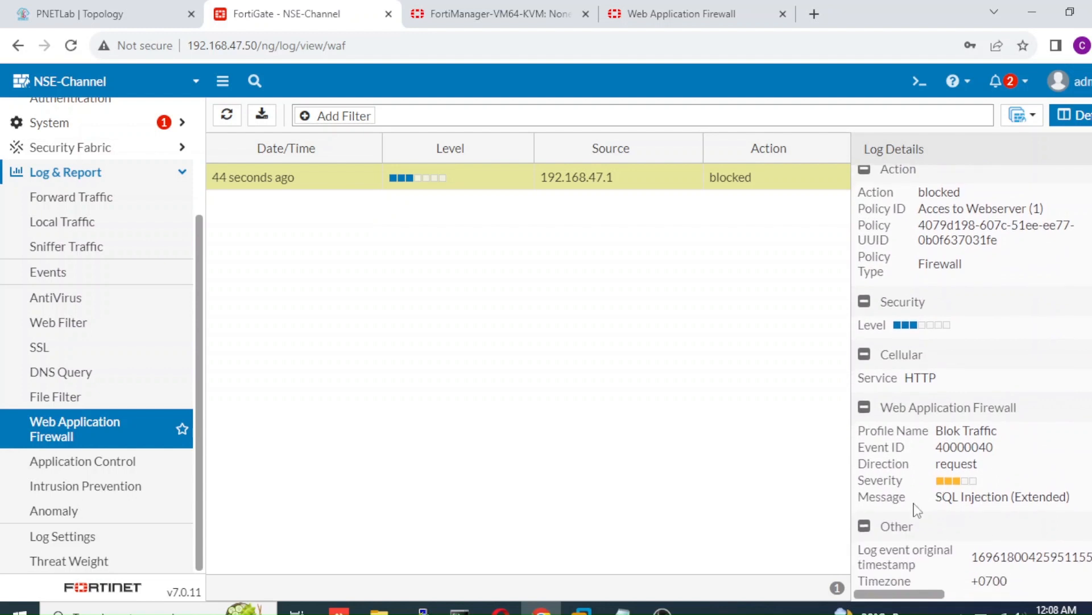
pyautogui.moveTo(939, 498); pyautogui.dragTo(1010, 502)
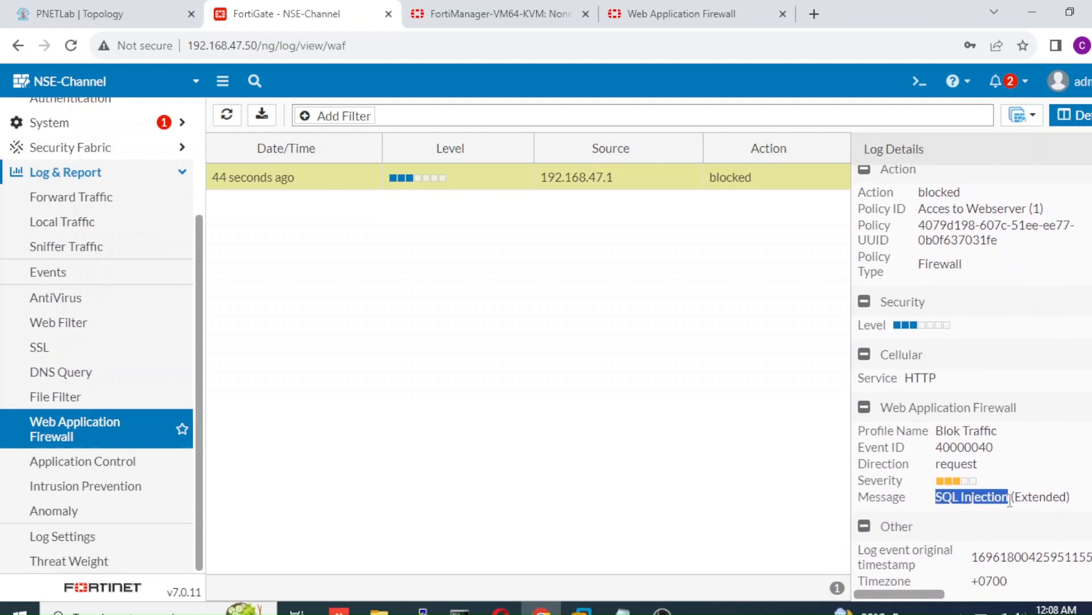
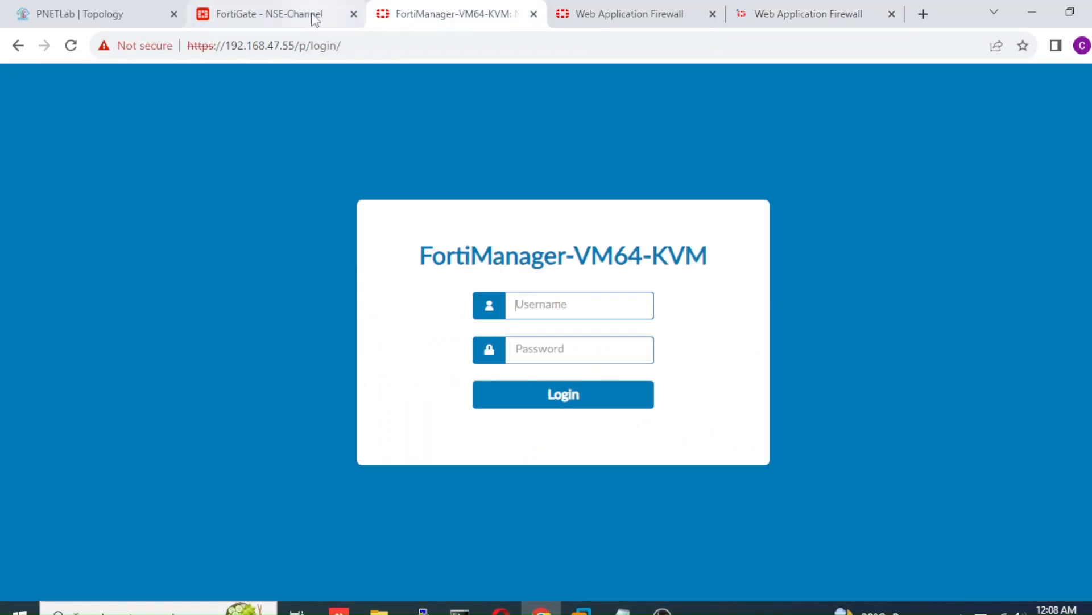
# Step: Refresh the WAF log and show details of the newest blocked request to 172.16.30.10 port 80
pyautogui.click(314, 16)
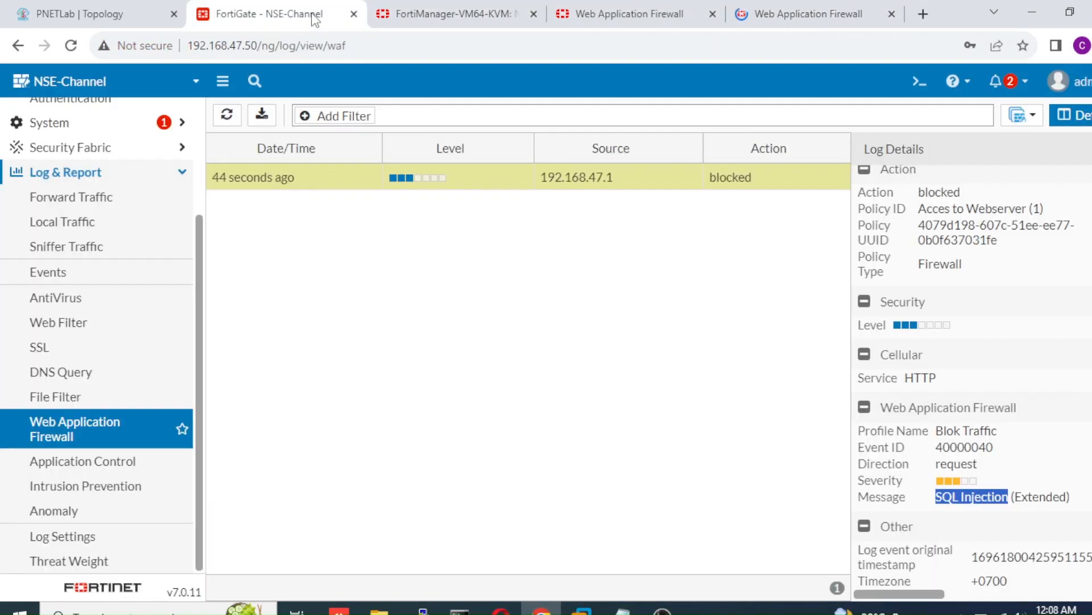
pyautogui.click(227, 115)
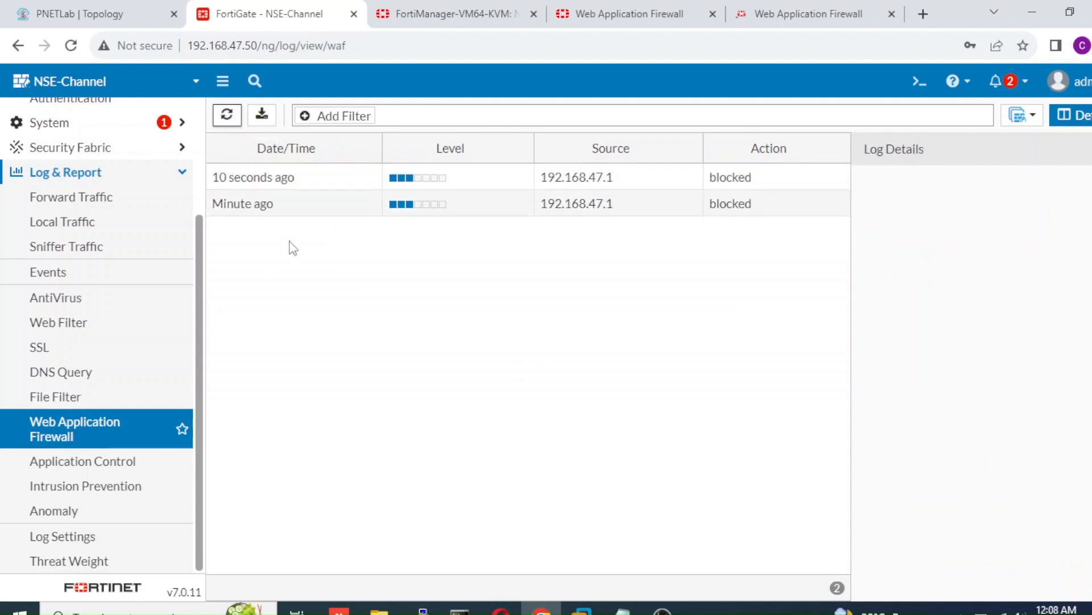
pyautogui.moveTo(251, 183)
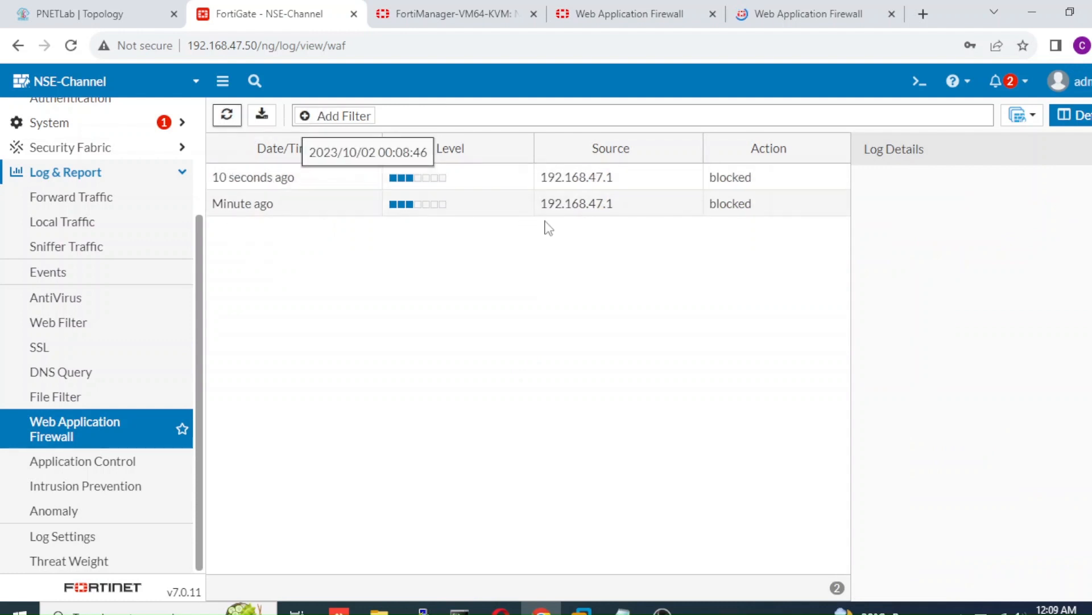
pyautogui.click(697, 183)
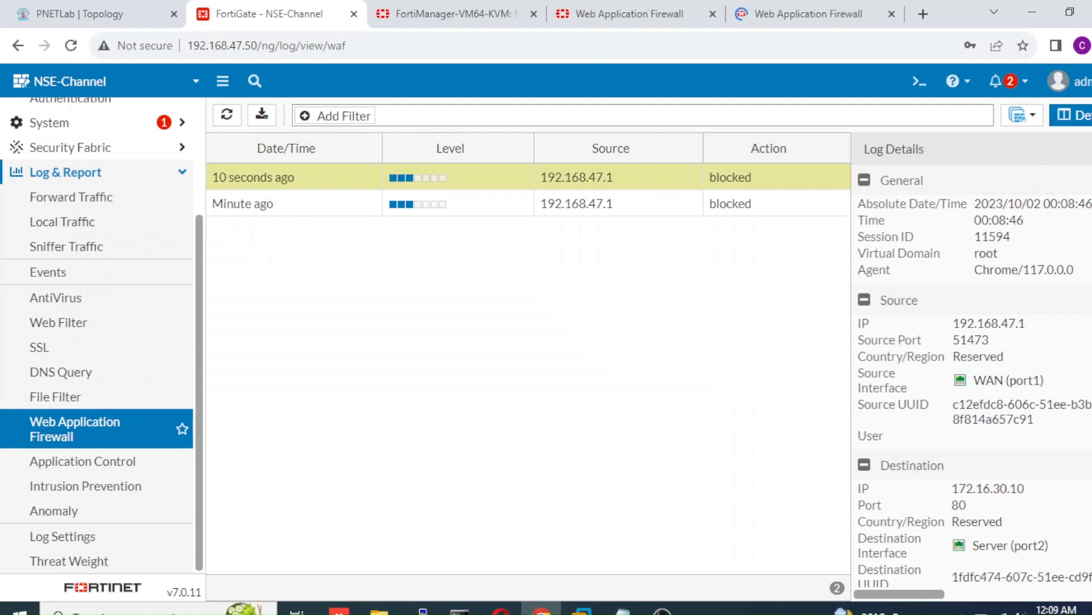
# Step: Verify the entry shows SQL Injection blocked by Blok Traffic, then close the details panel
pyautogui.scroll(-10, 973, 376)
pyautogui.scroll(-1, 1078, 431)
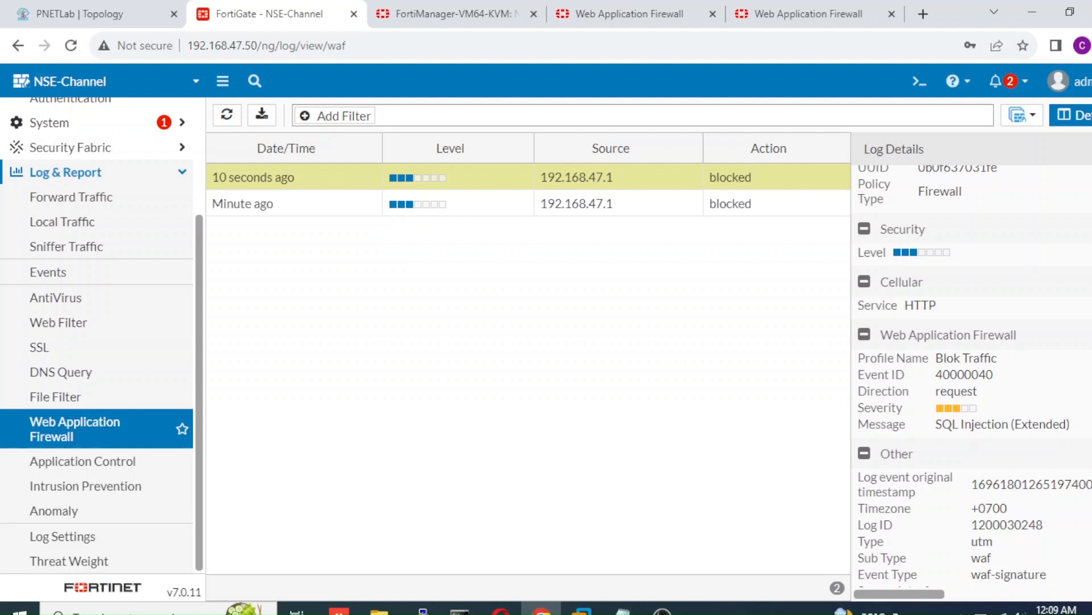
pyautogui.scroll(8, 972, 375)
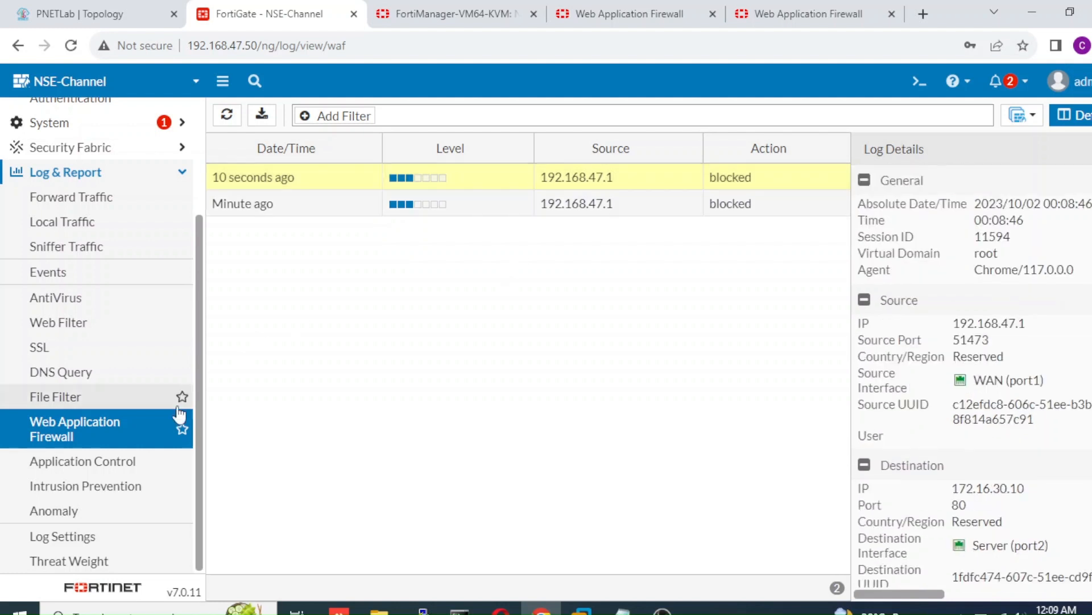
pyautogui.scroll(2, 204, 332)
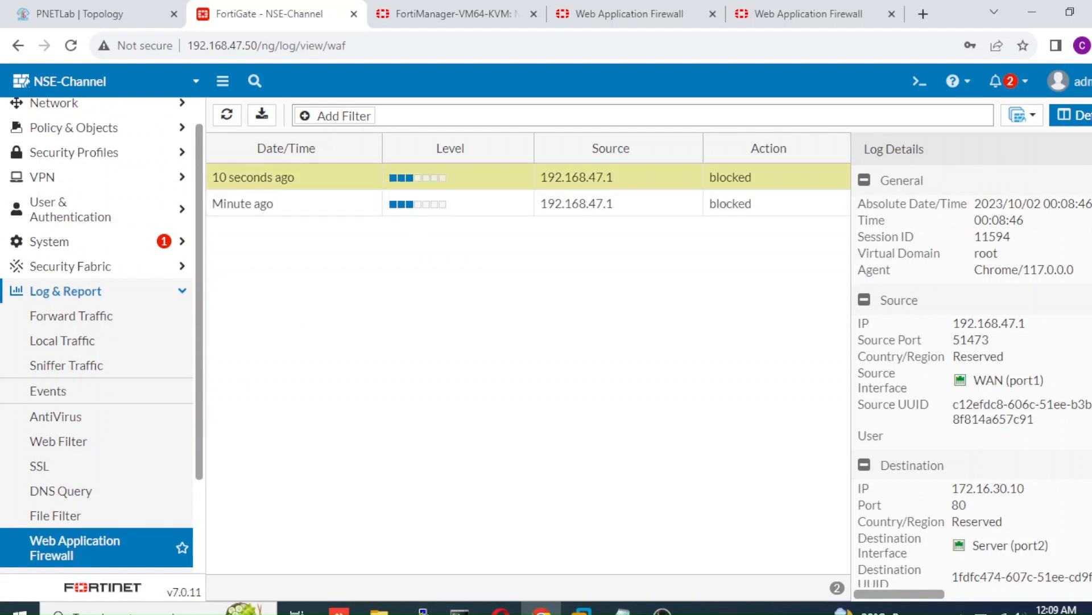
pyautogui.click(1091, 149)
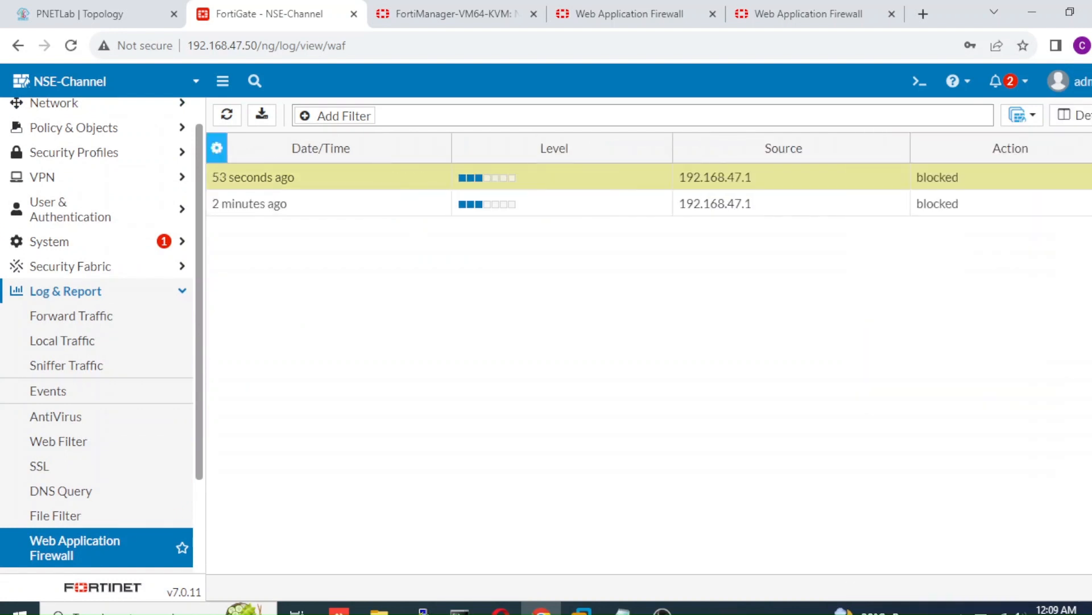